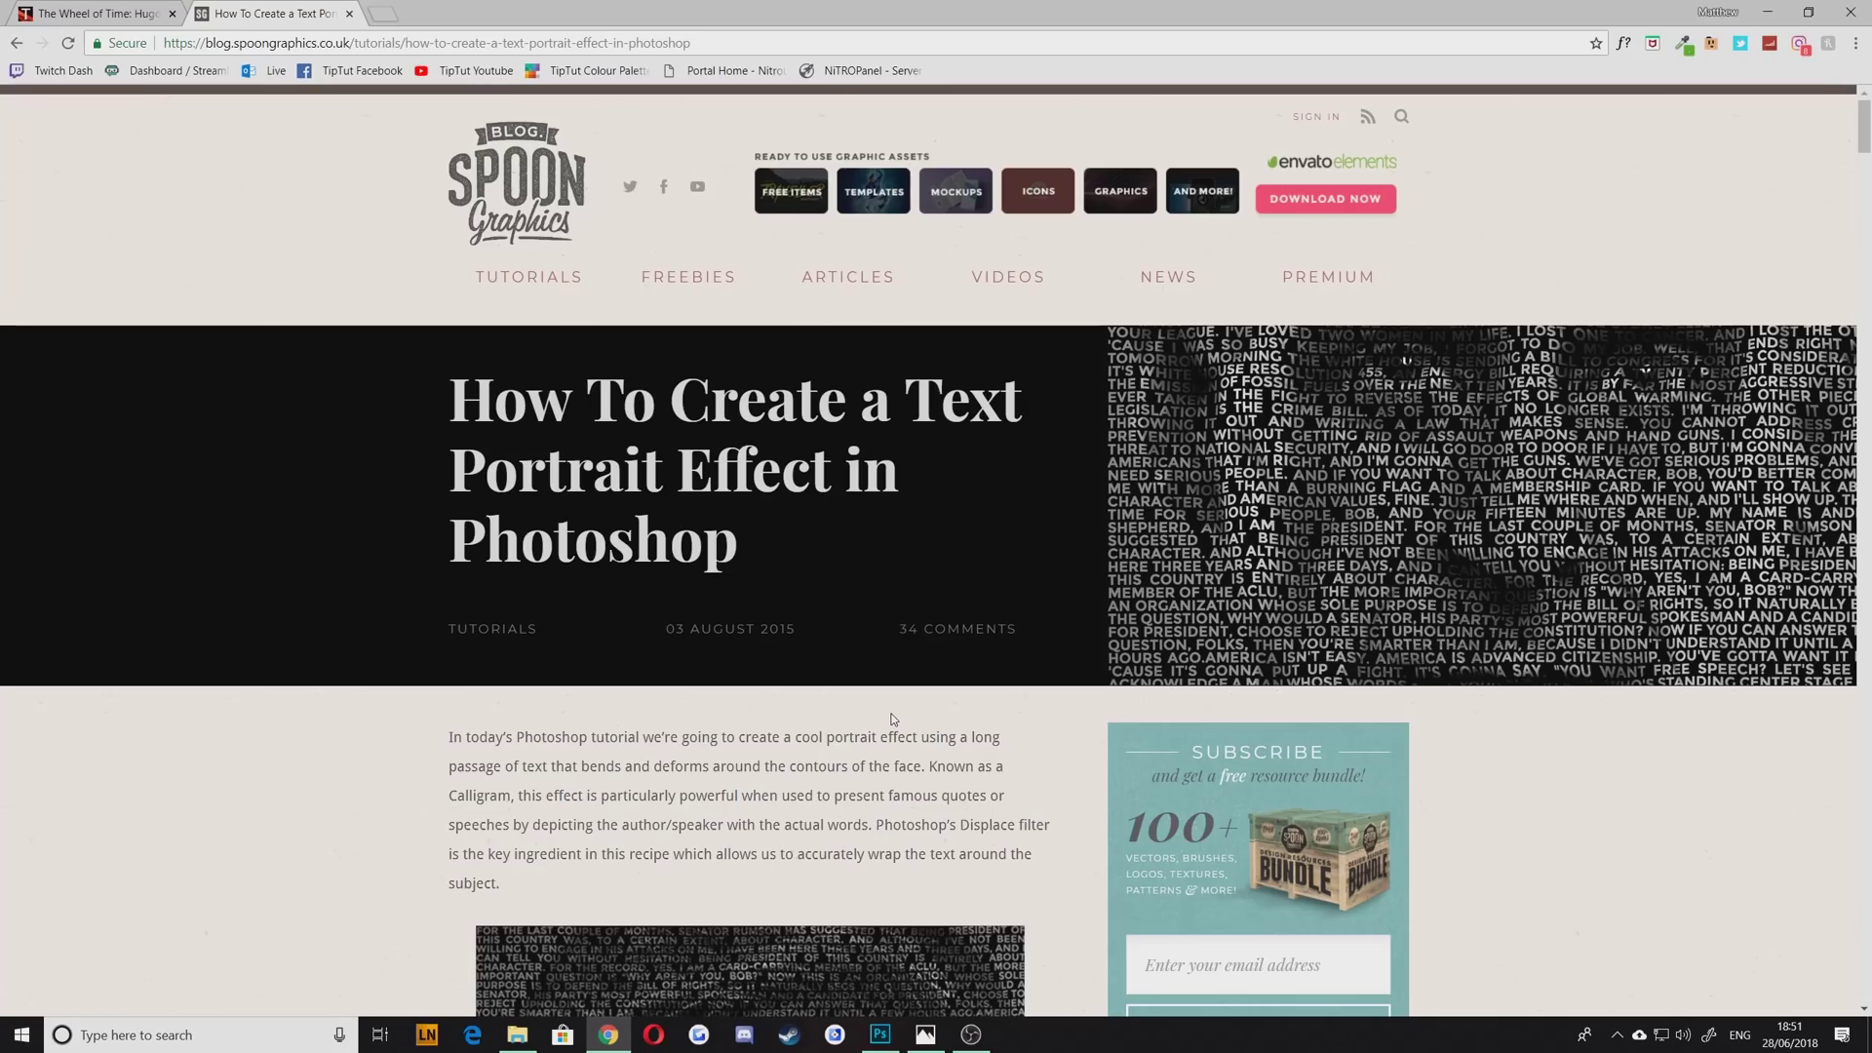
Scroll through the Spoon Graphics text portrait tutorial, then return to the top of the page
scroll(842, 570, "down", 20)
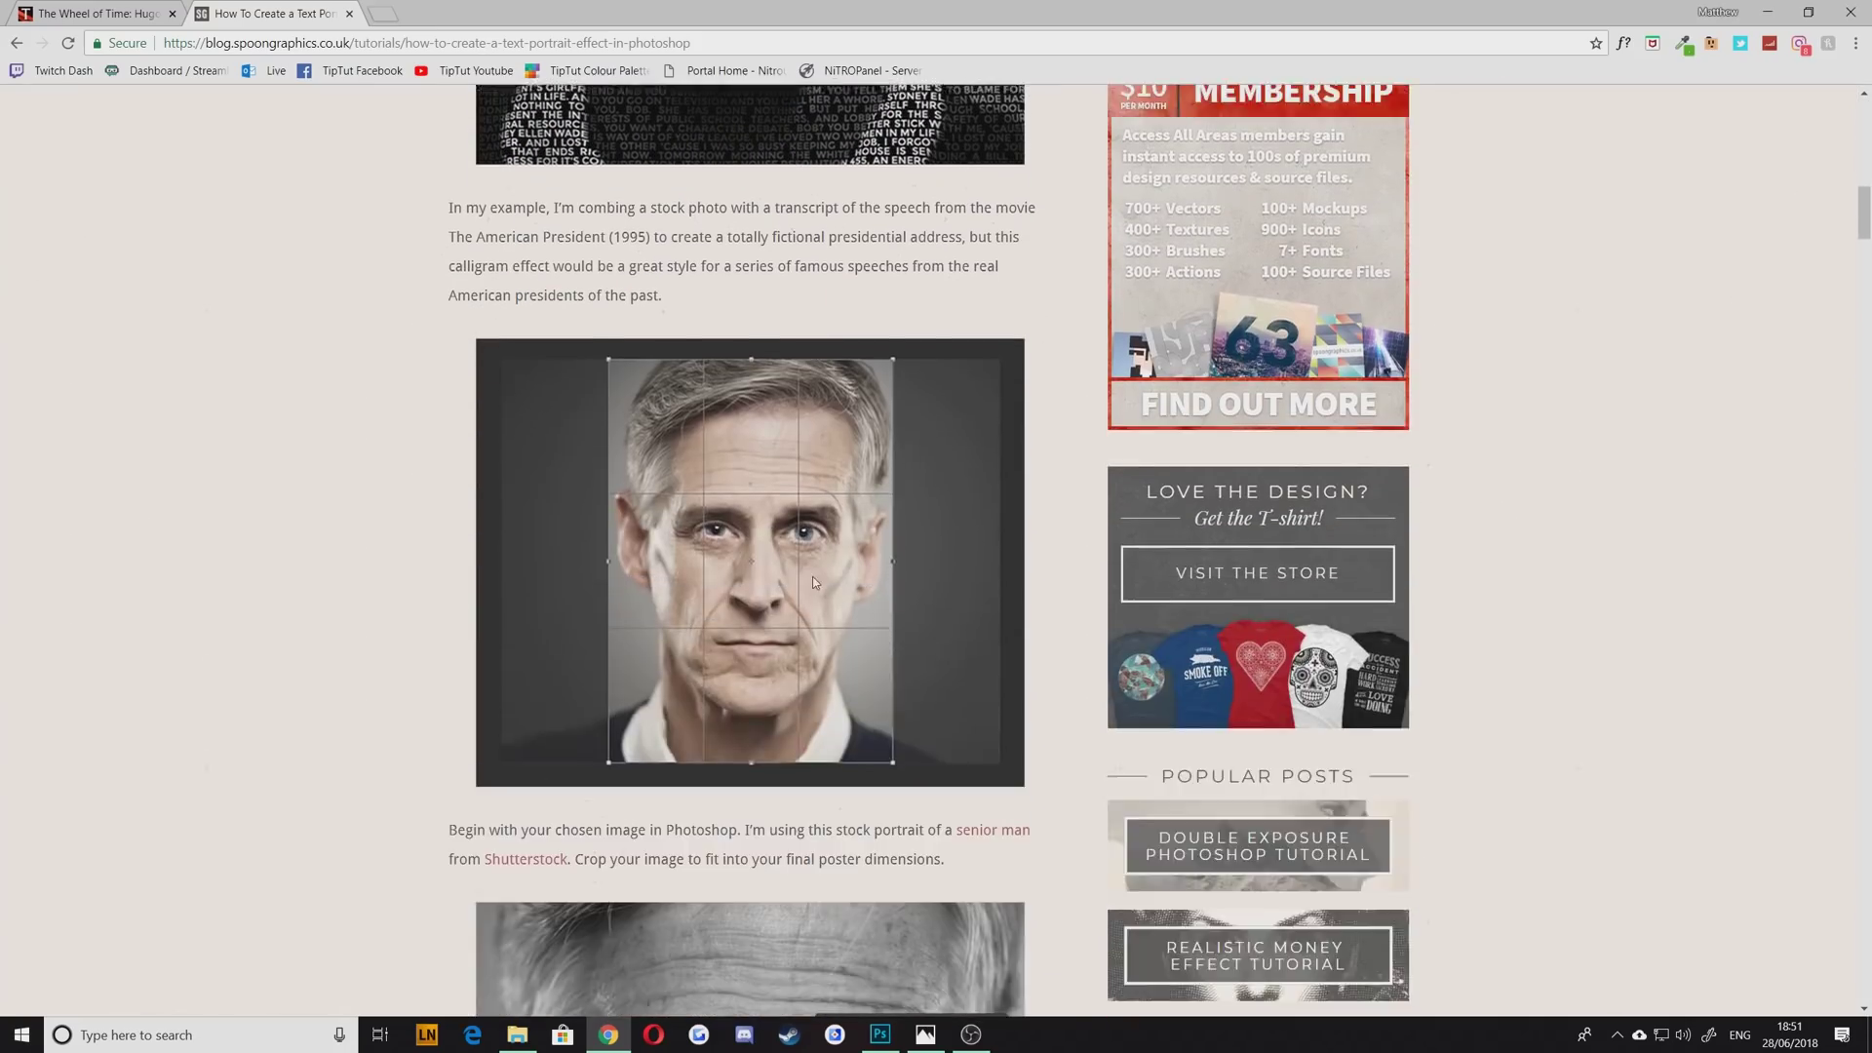
scroll(953, 625, "down", 20)
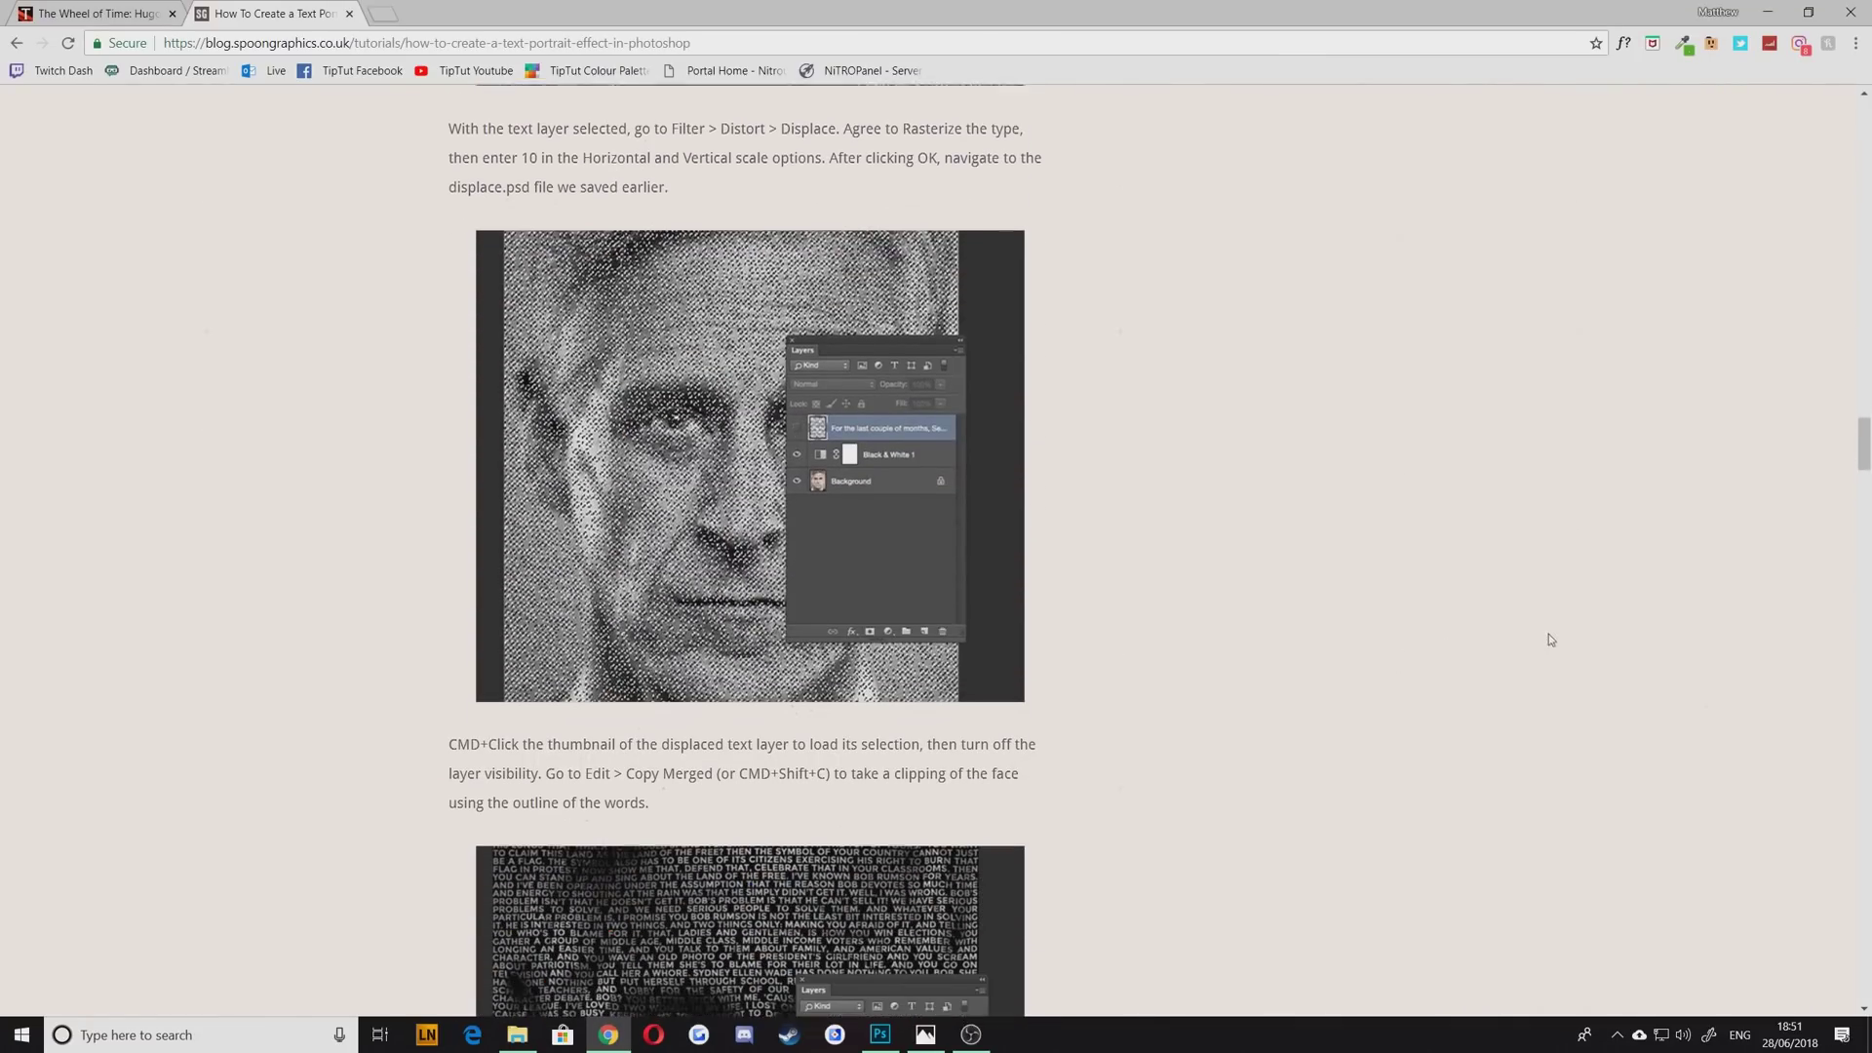
left_click_drag(1860, 484, 1860, 97)
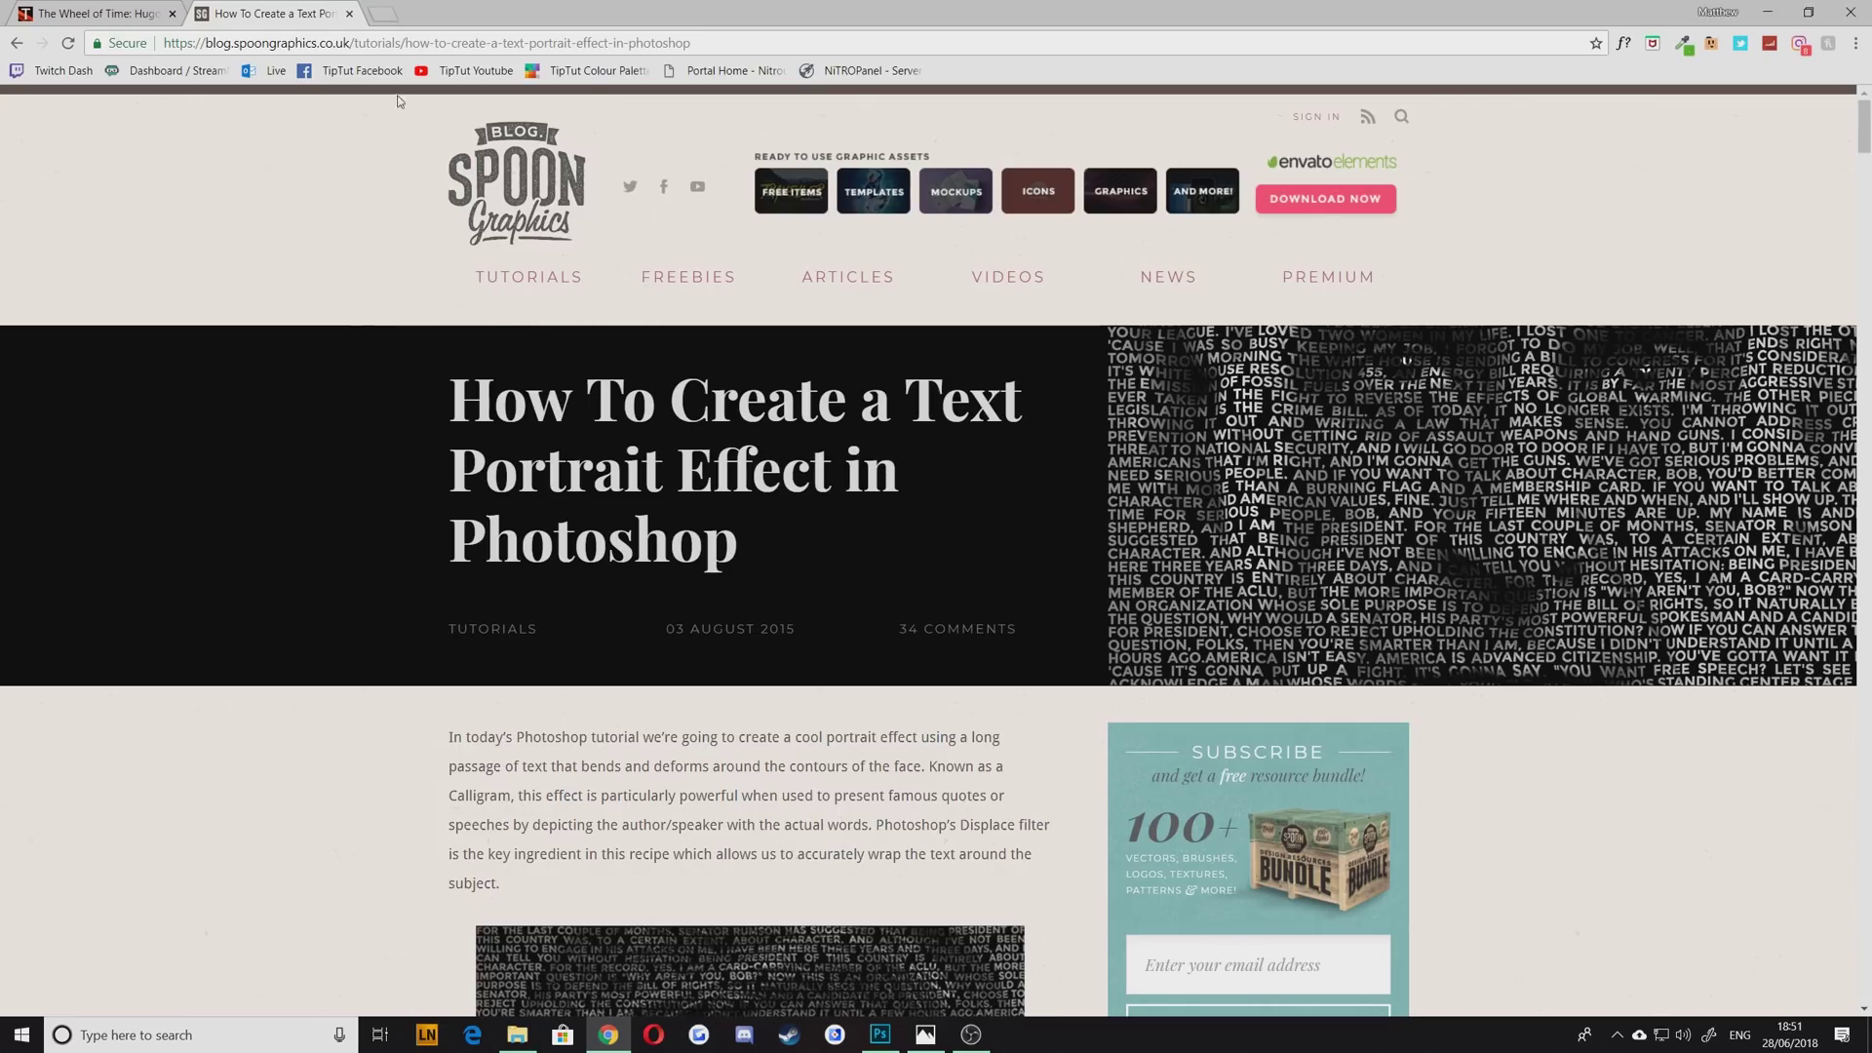
Bring Photoshop forward and open the portrait photo maxresdefault.jpg
left_click(882, 1039)
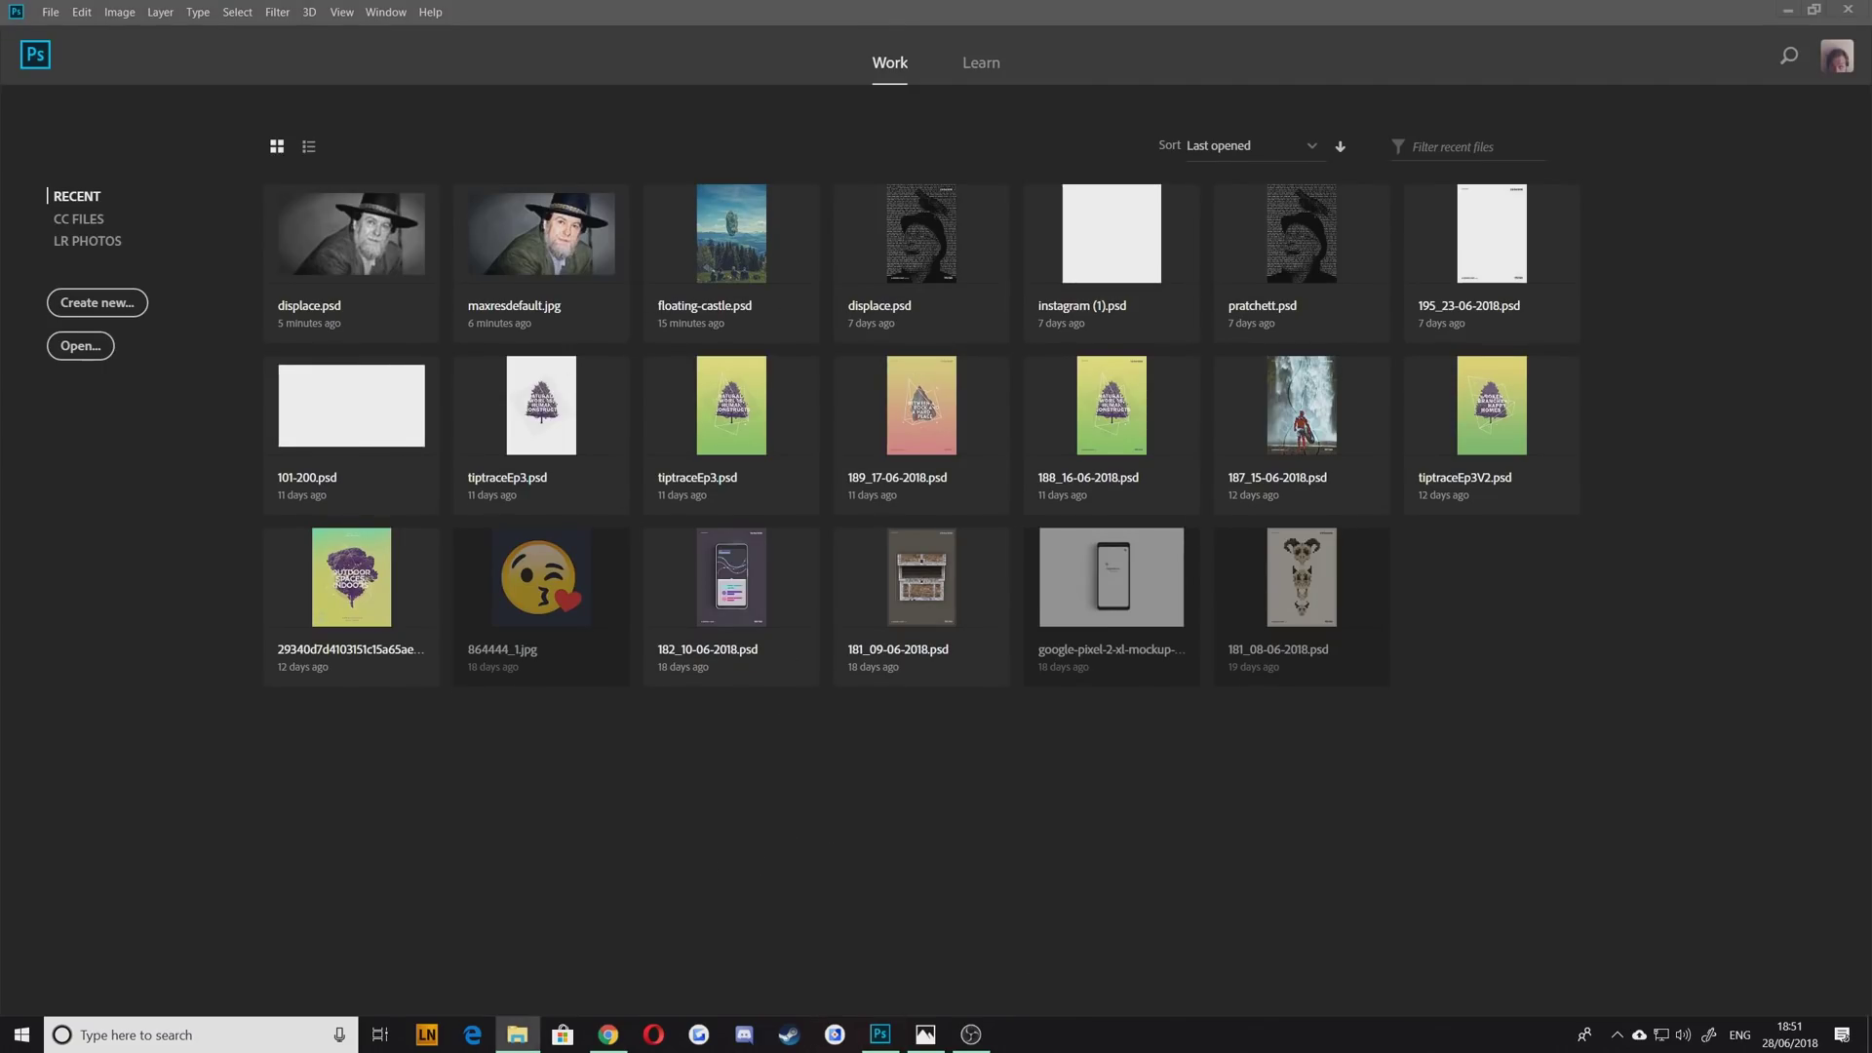
left_click_drag(517, 1034, 698, 472)
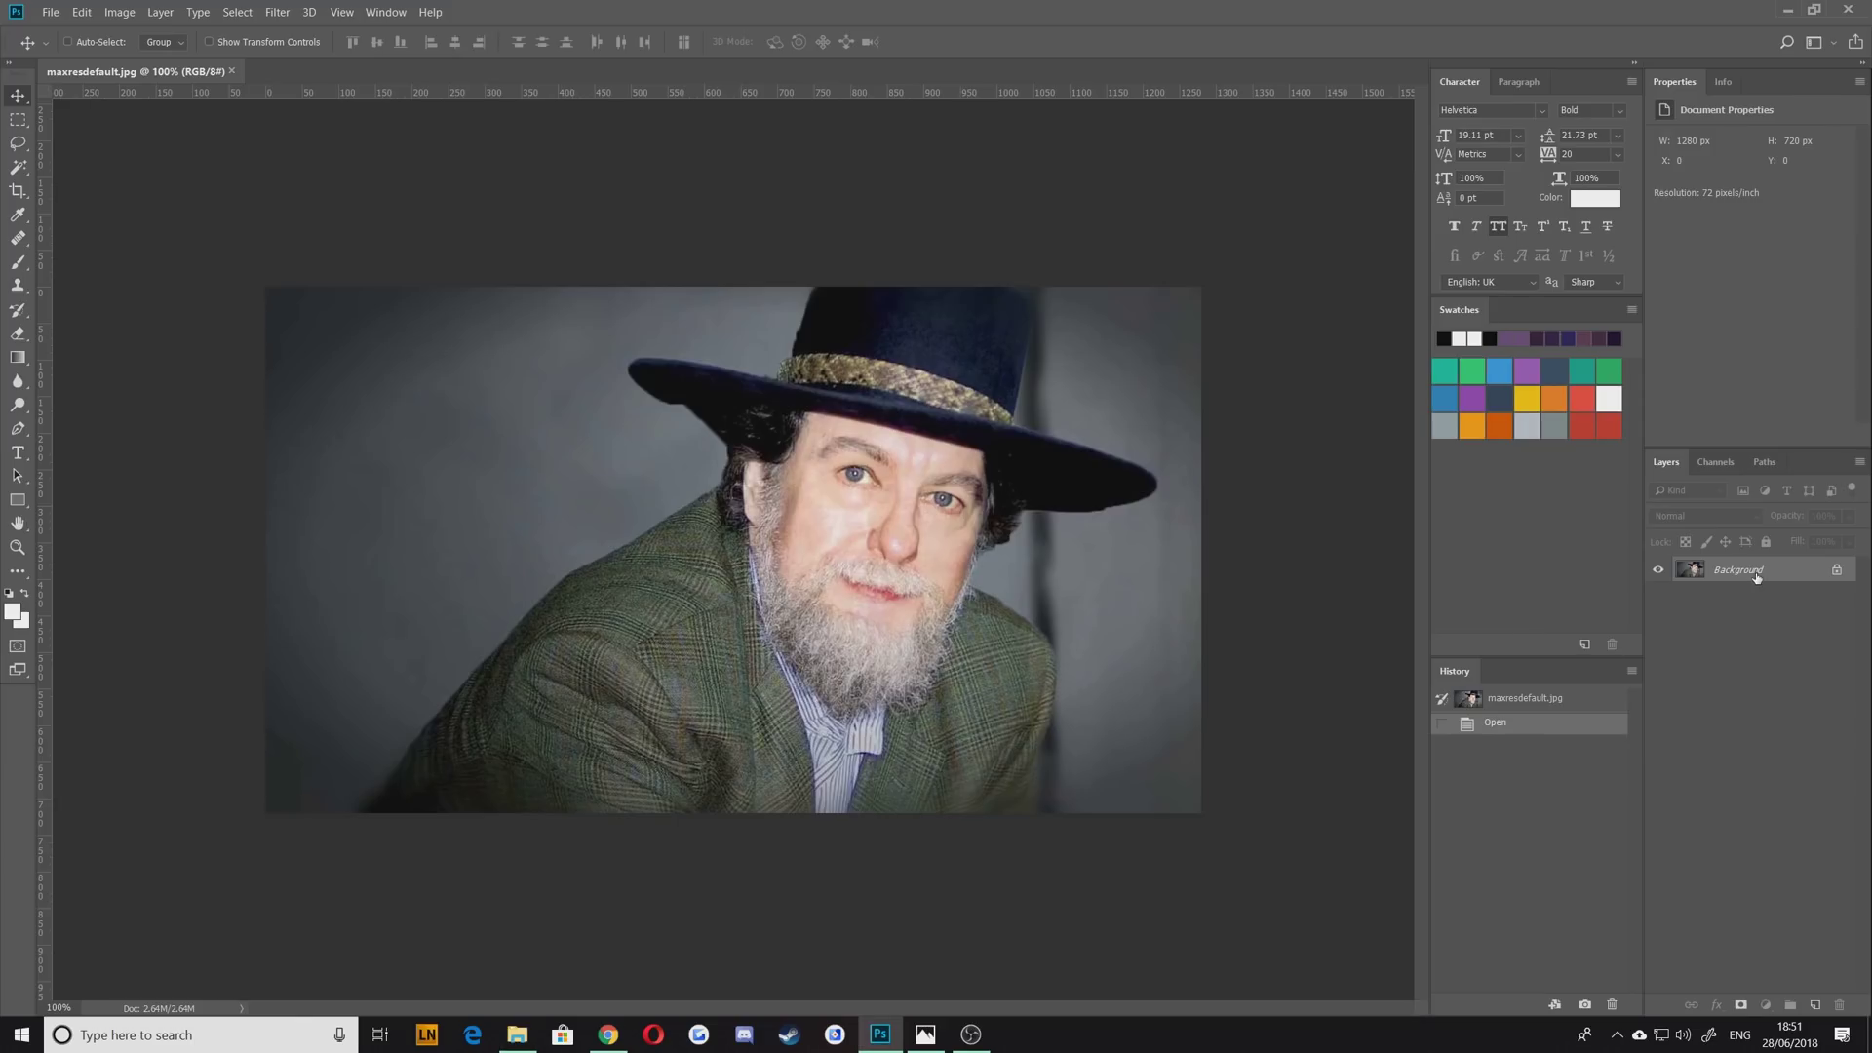
Duplicate the photo to Layer 1 and add a Black & White adjustment with darker reds, blues, cyans and magentas
key("ctrl+j")
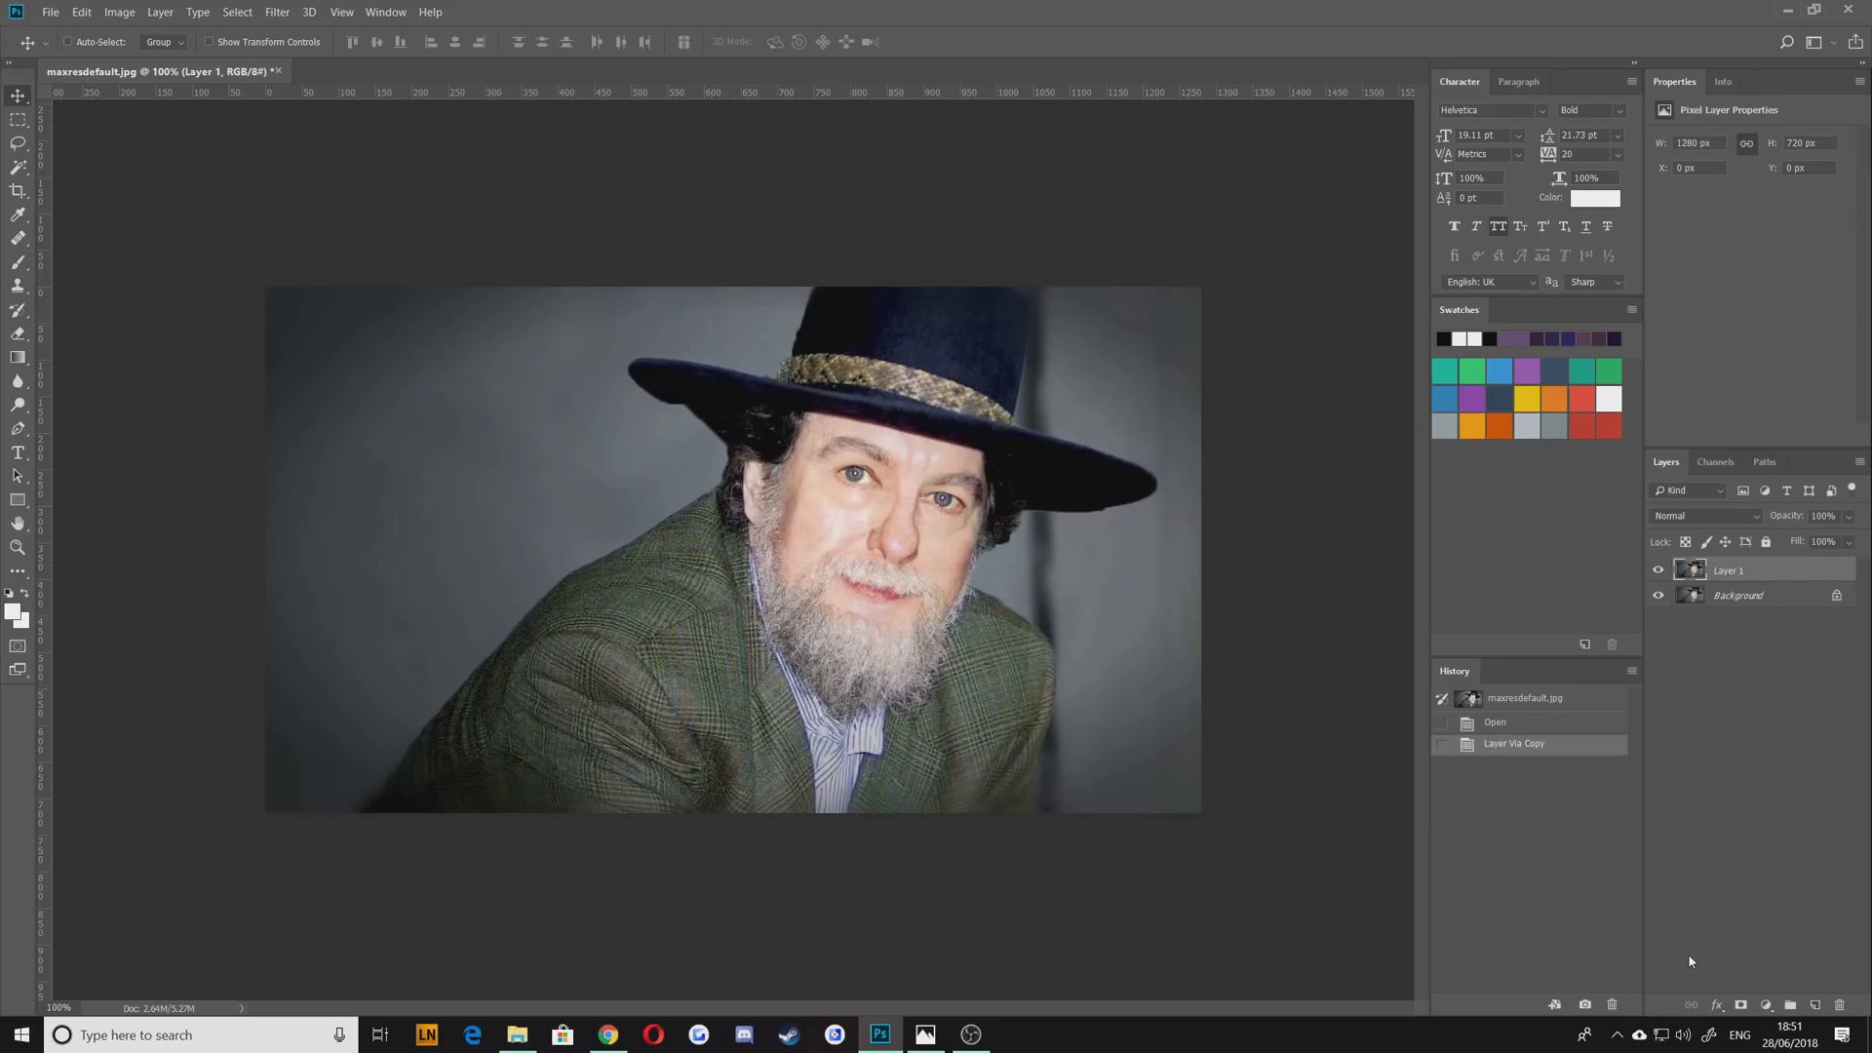
left_click(1766, 1004)
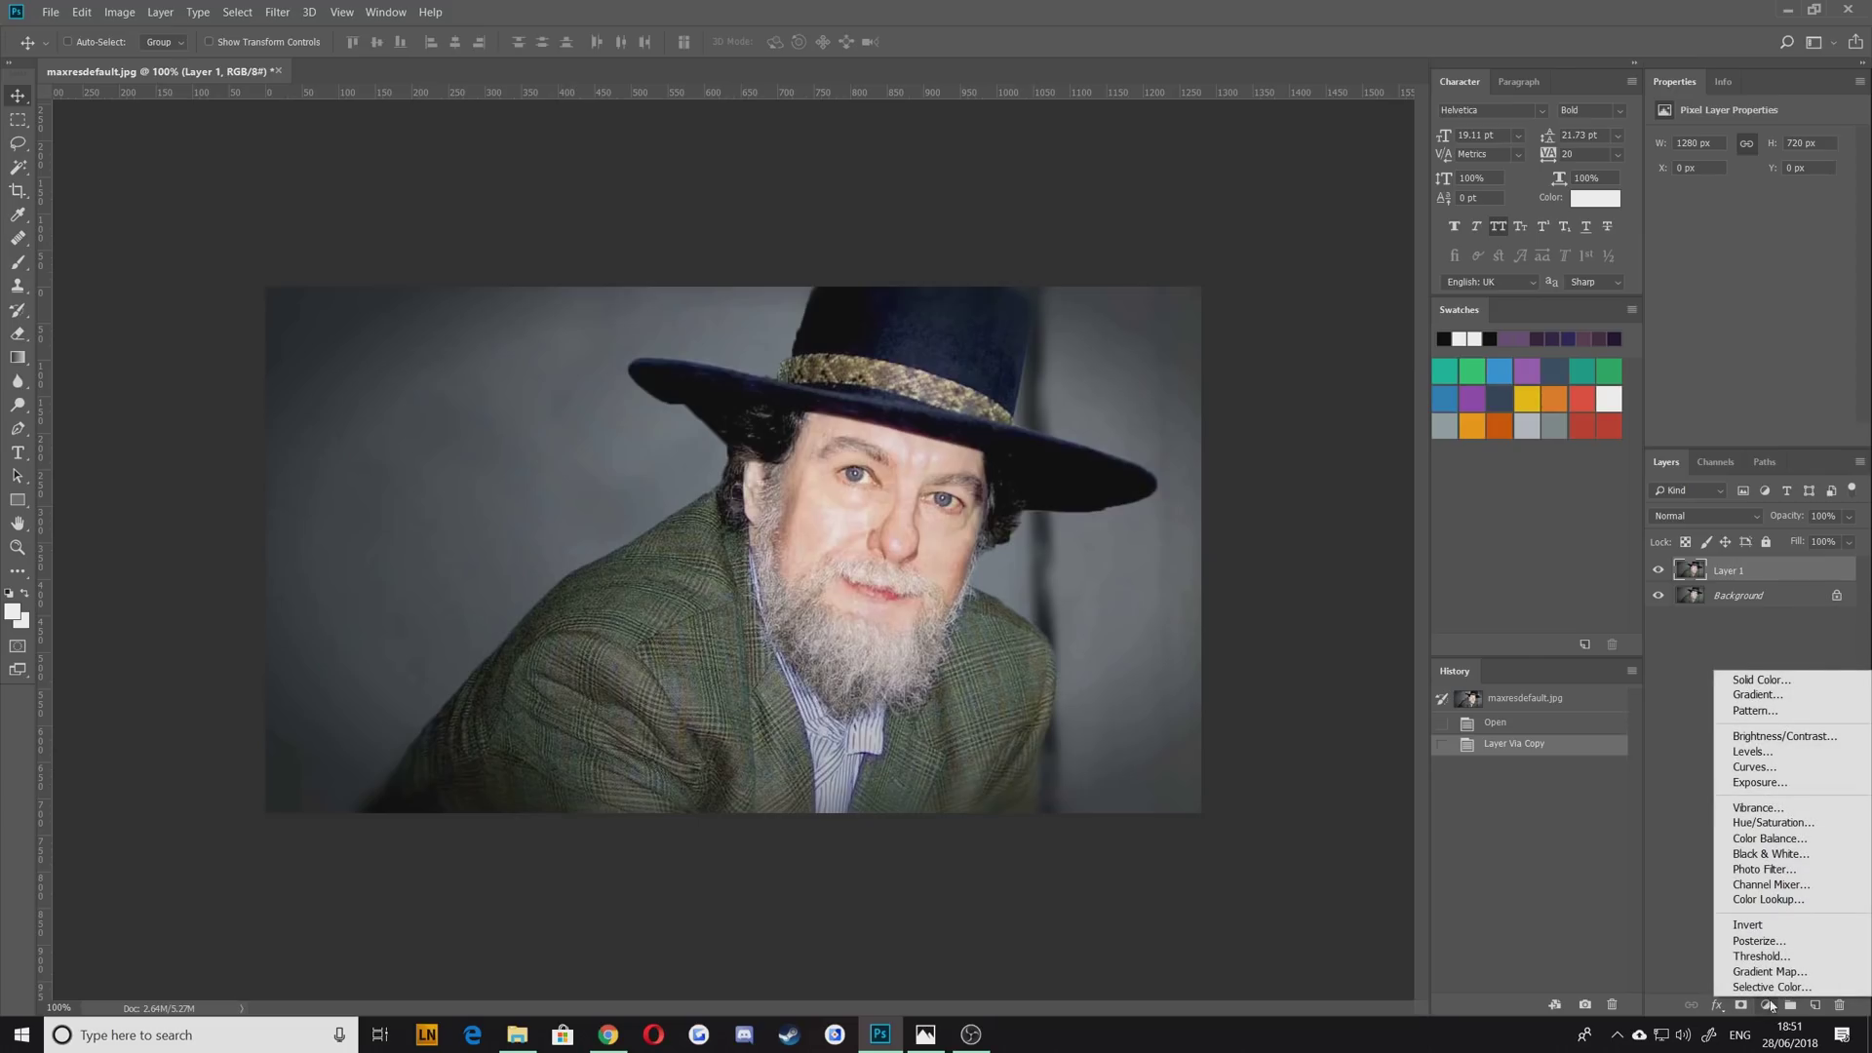
left_click(1769, 854)
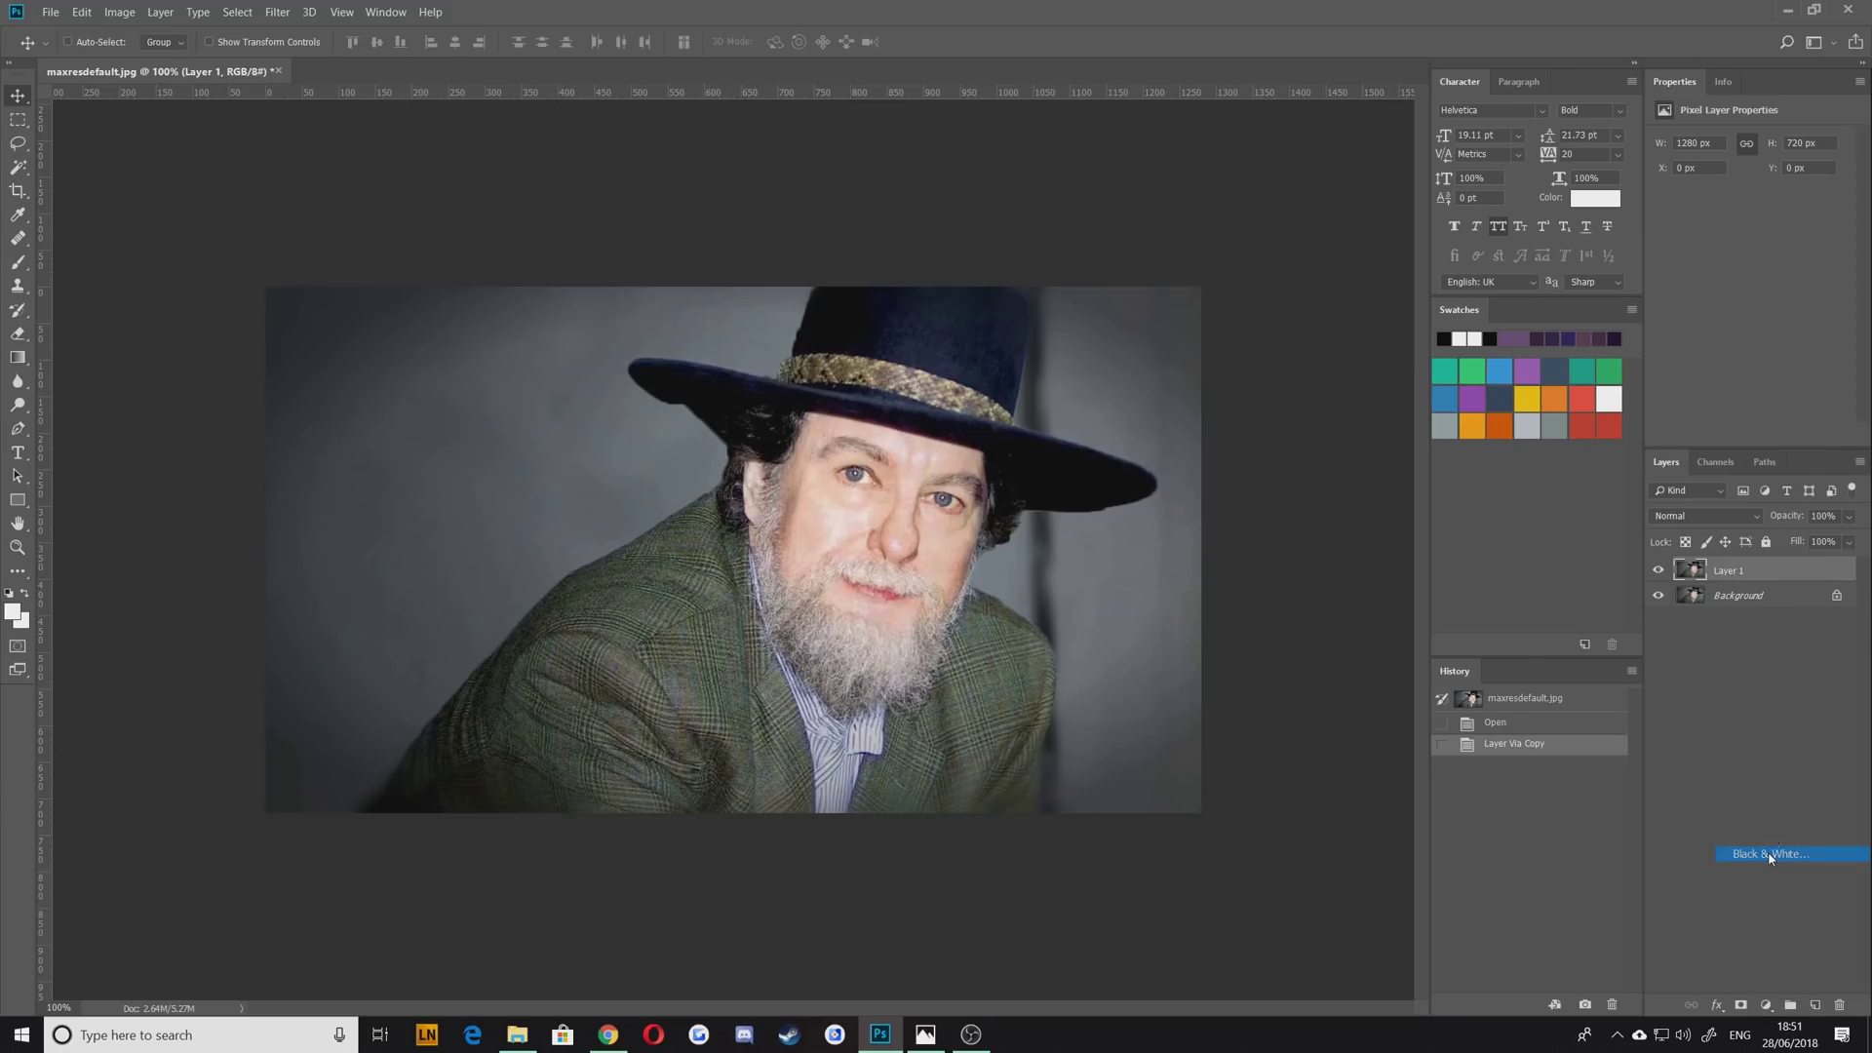
left_click_drag(1745, 208, 1731, 208)
left_click_drag(1748, 351, 1734, 249)
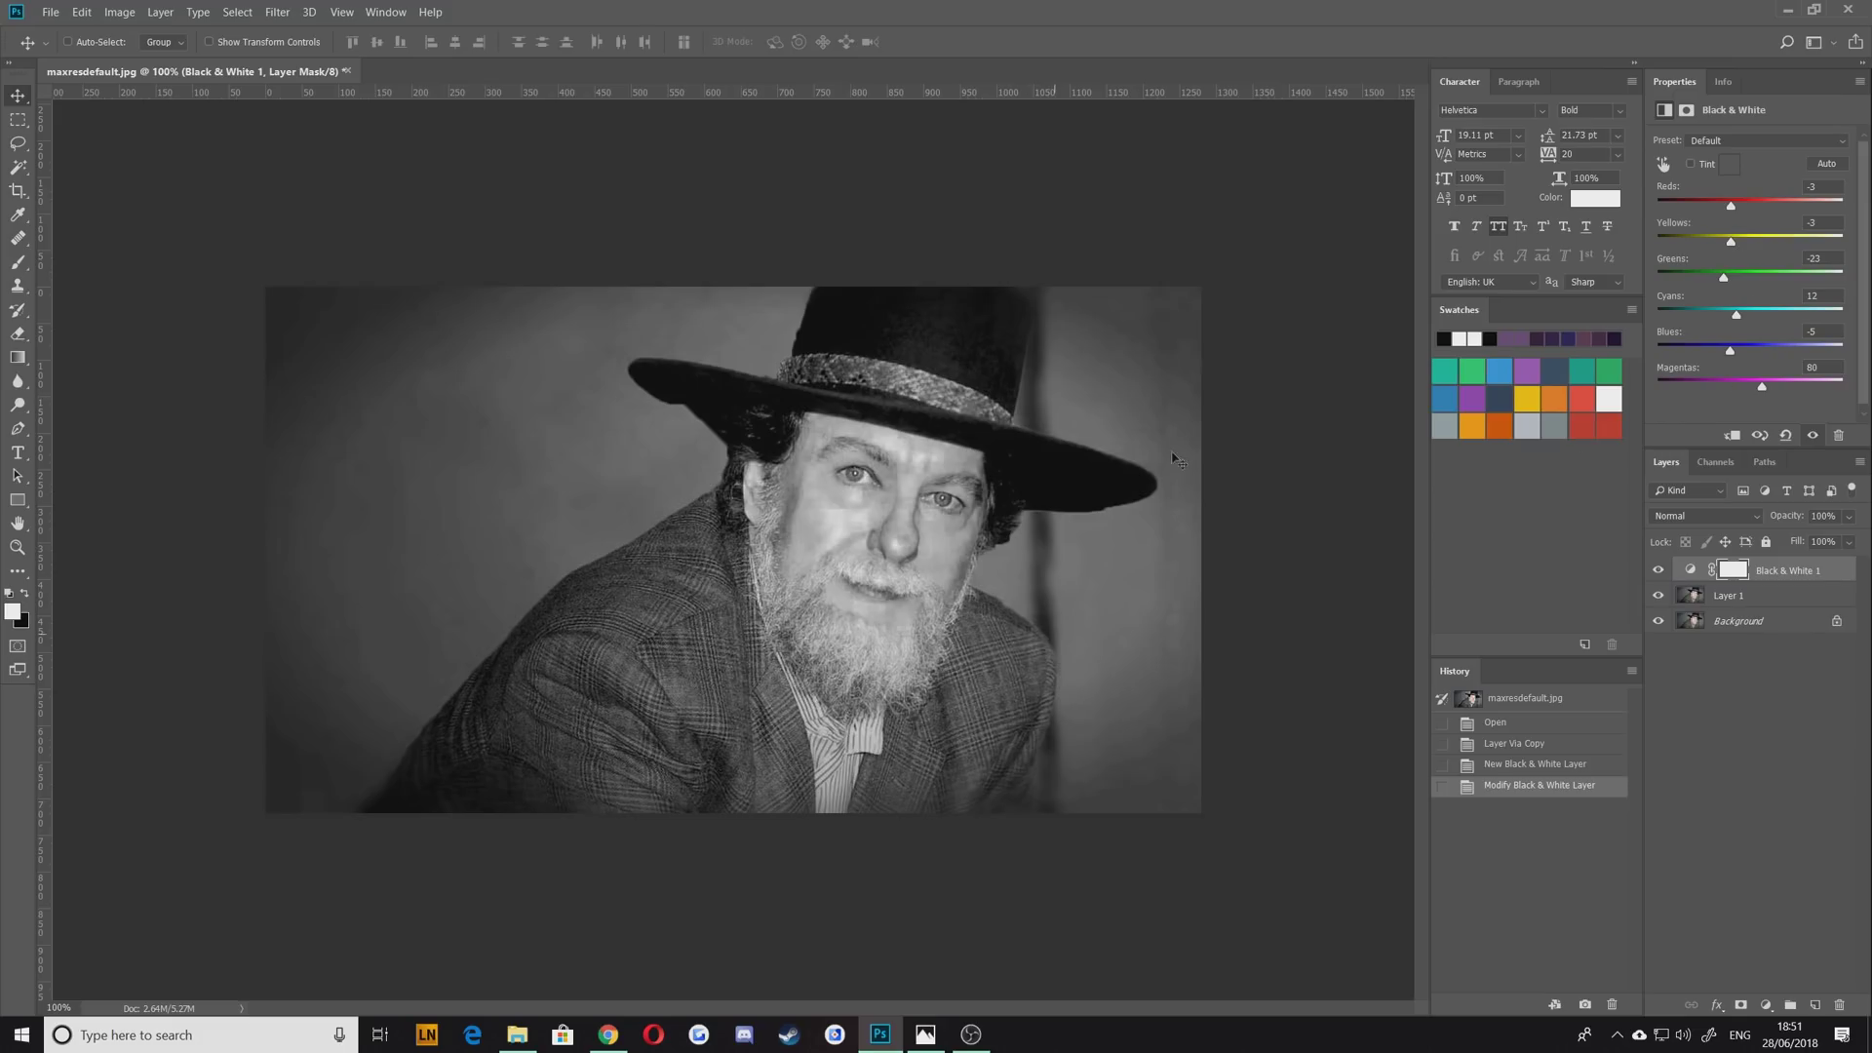
left_click_drag(1762, 389, 1752, 388)
left_click(1829, 700)
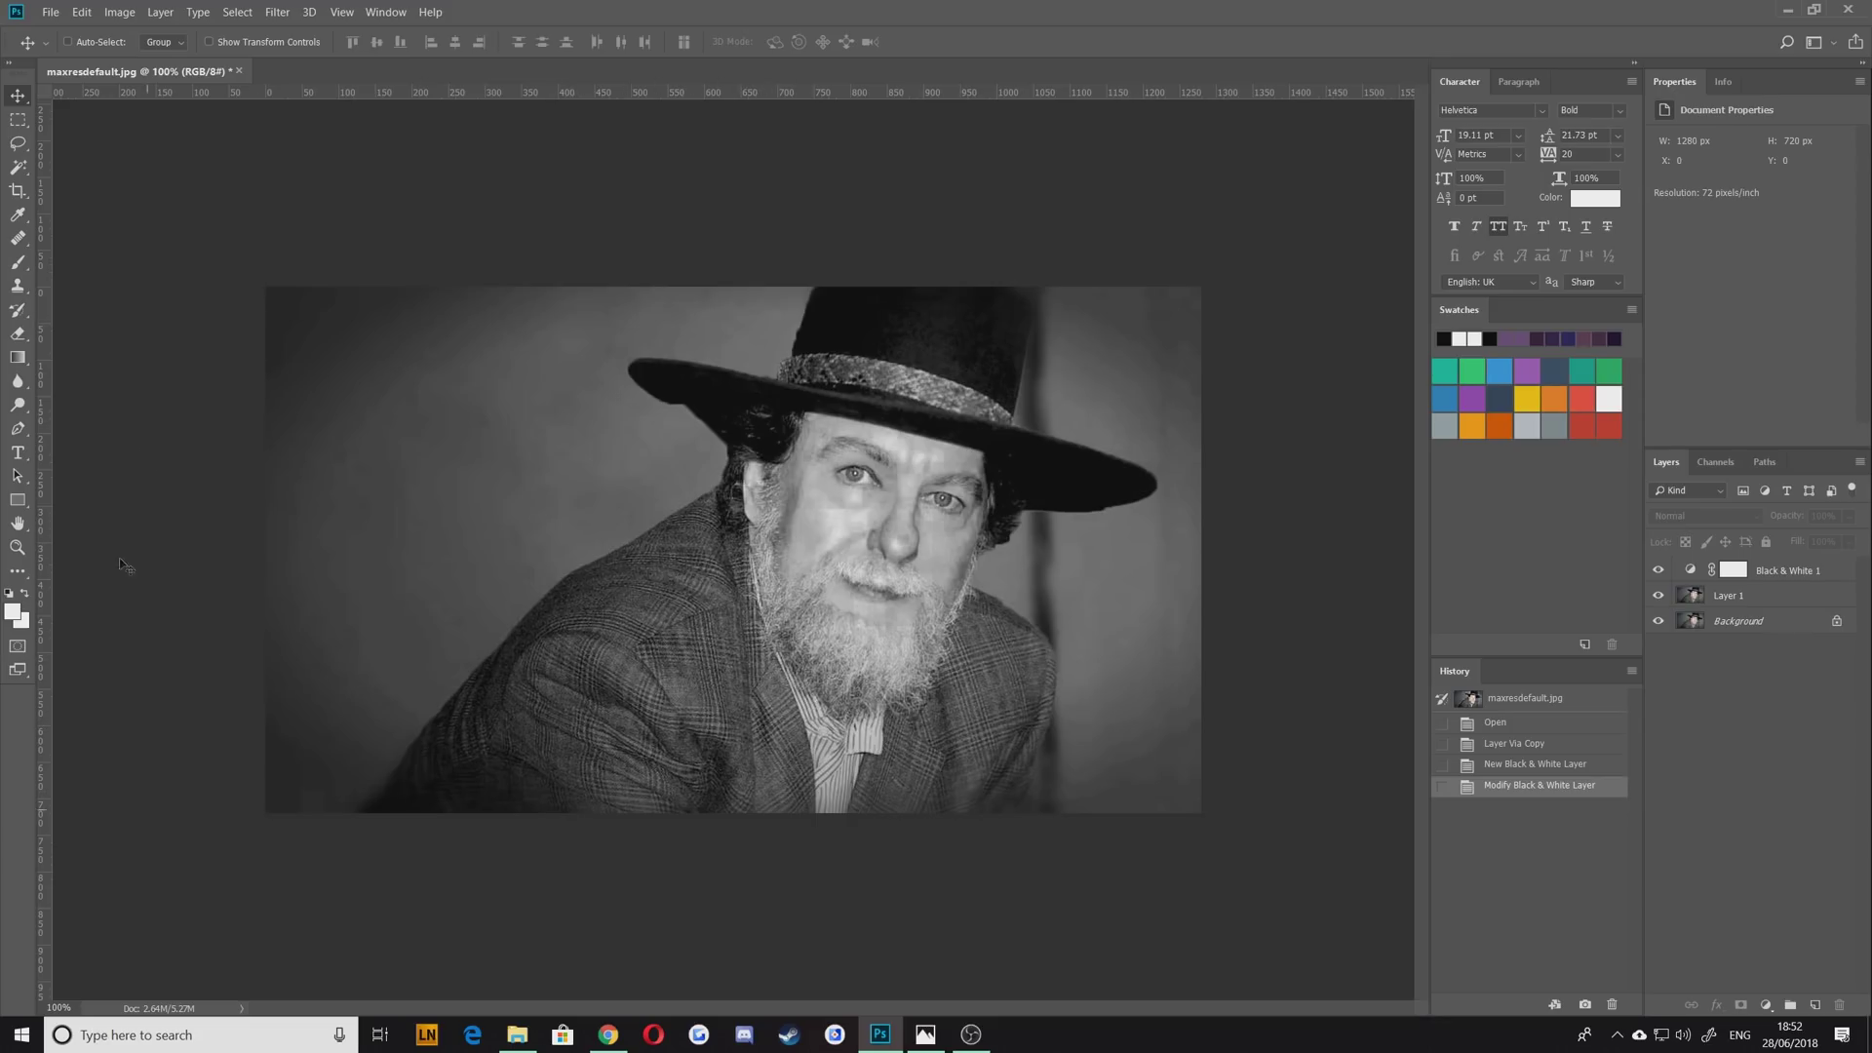
Apply a Gaussian Blur with a 3.0-pixel radius to Layer 1
left_click(277, 14)
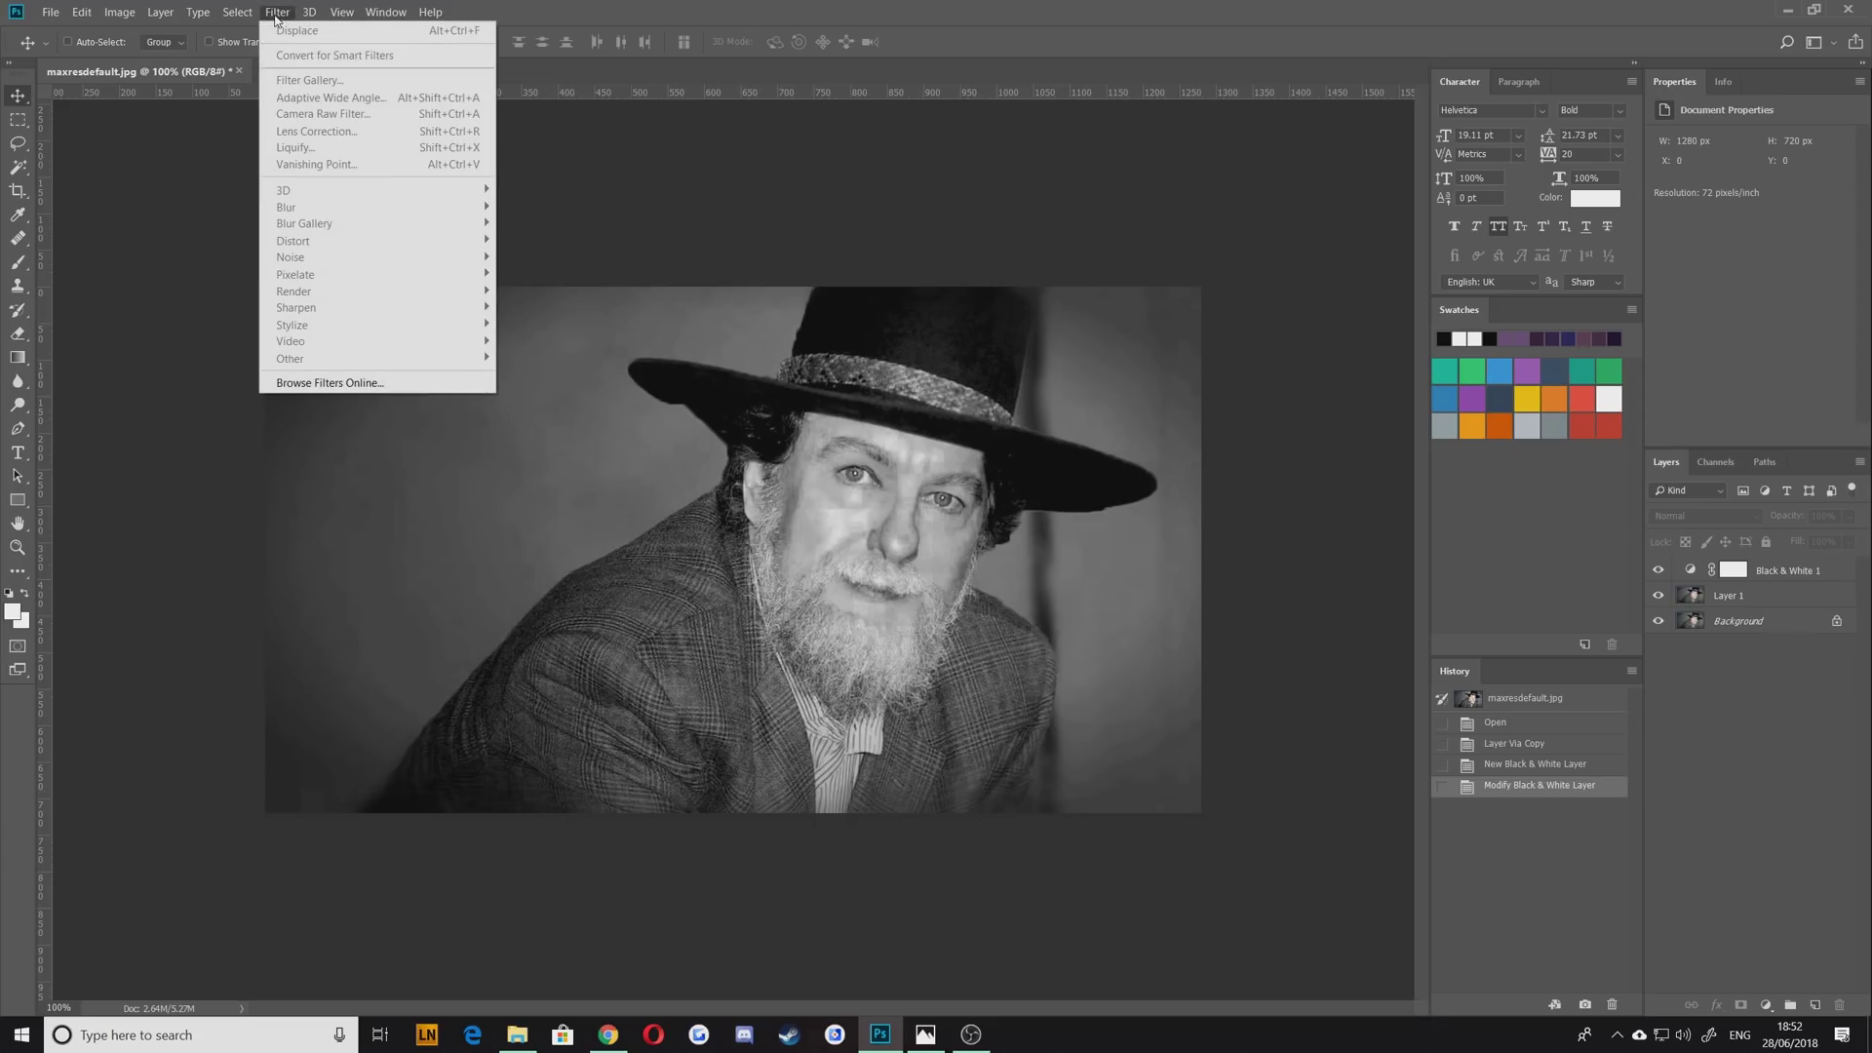
left_click(277, 14)
left_click(1725, 596)
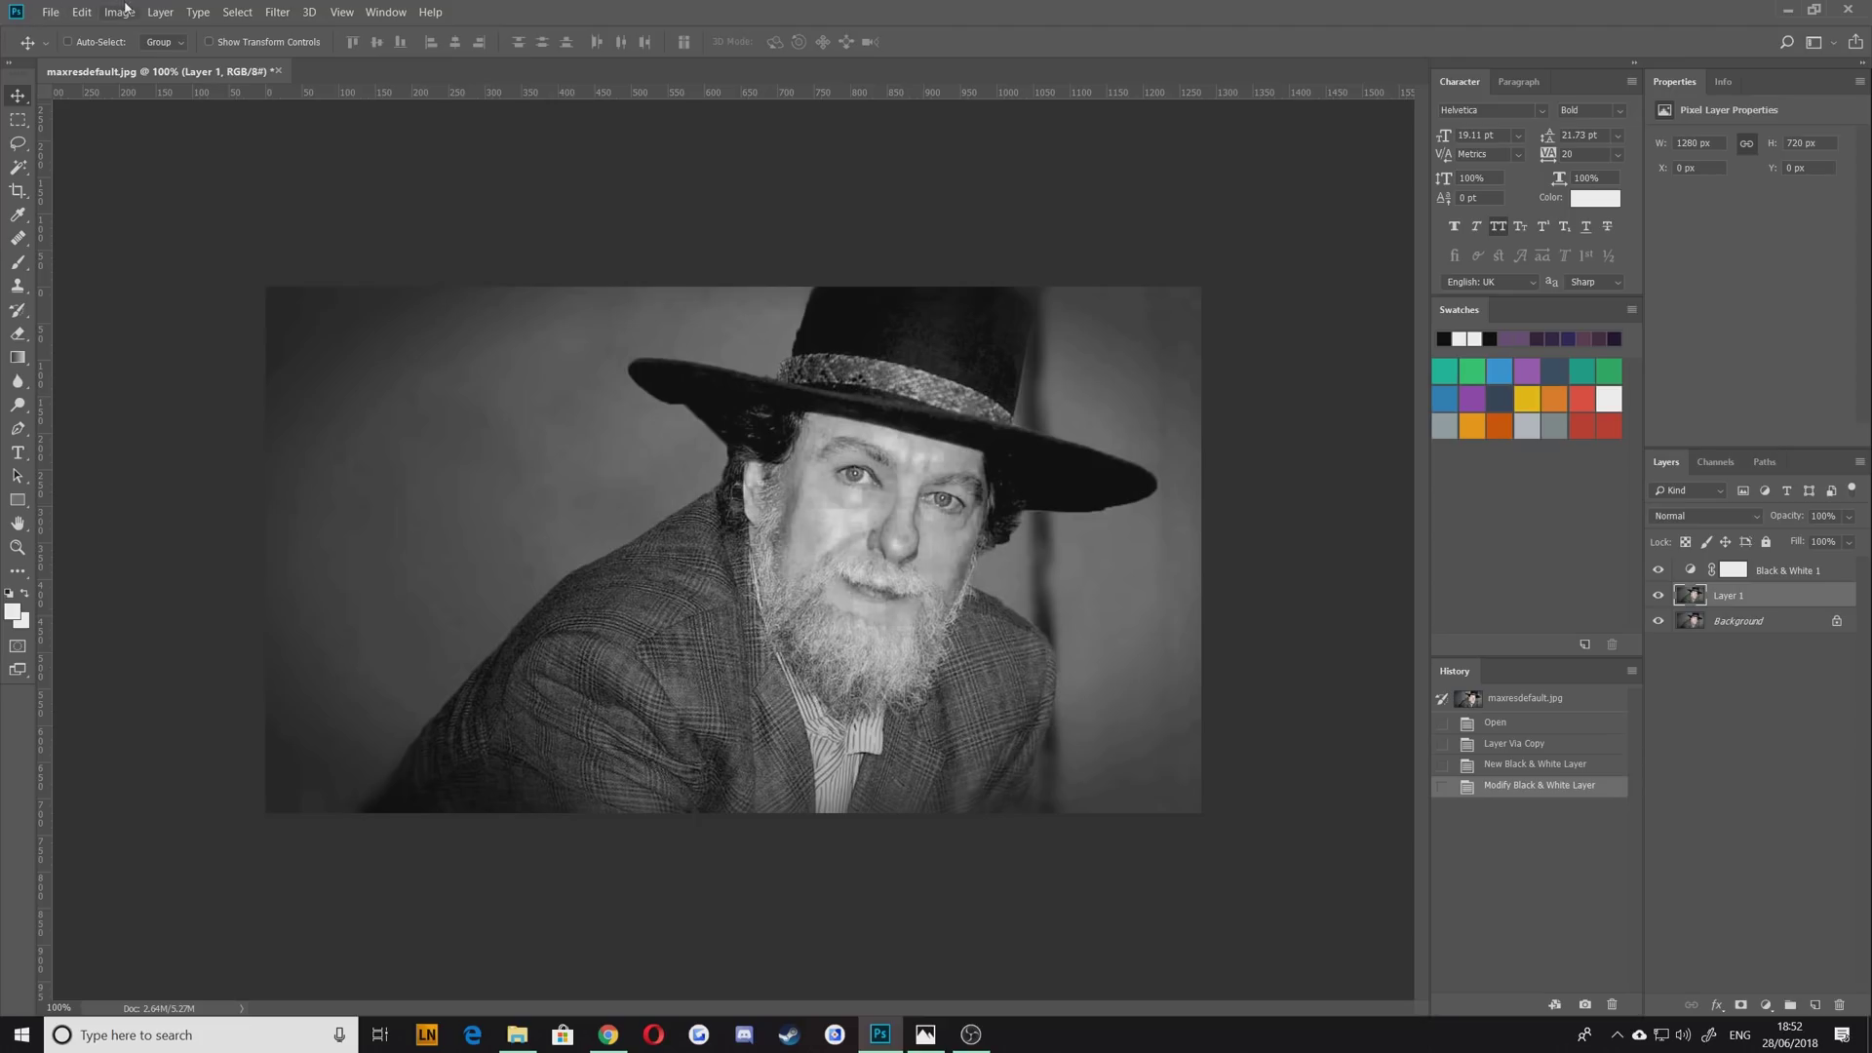
left_click(277, 12)
mouse_move(293, 207)
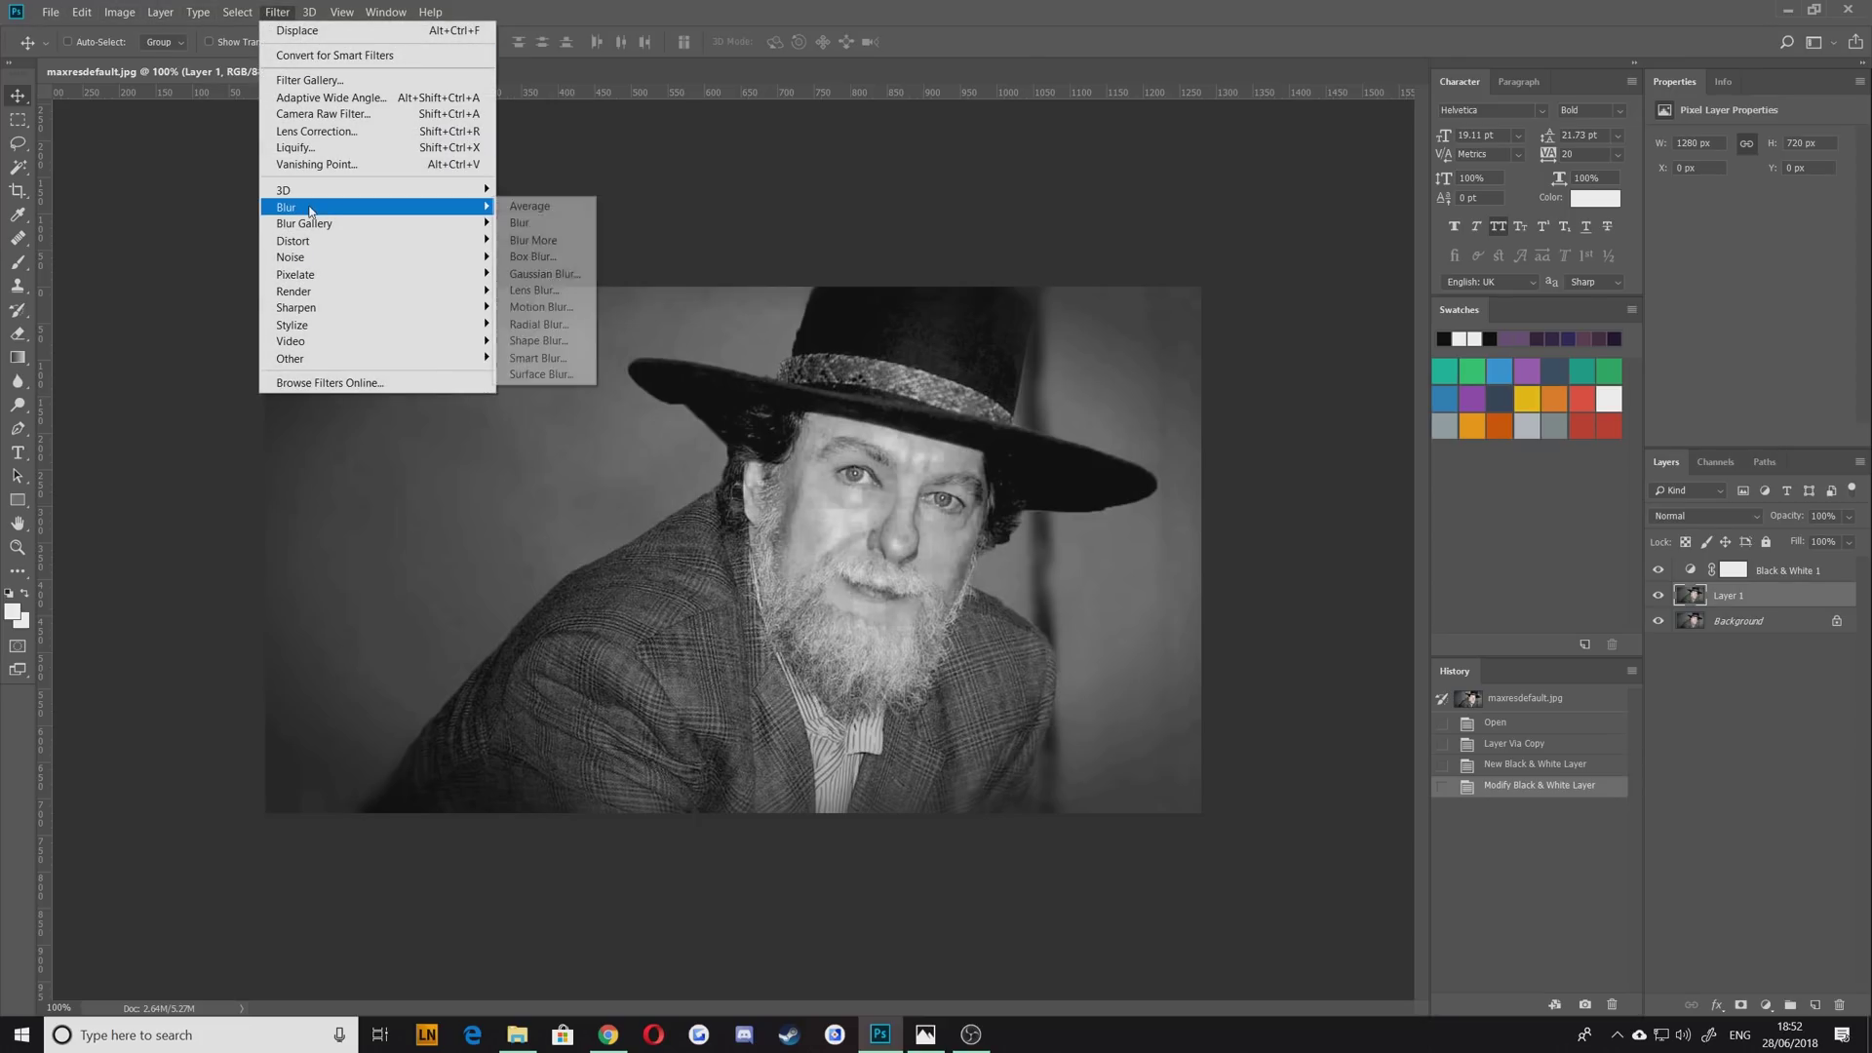
left_click(541, 276)
left_click_drag(882, 511, 877, 512)
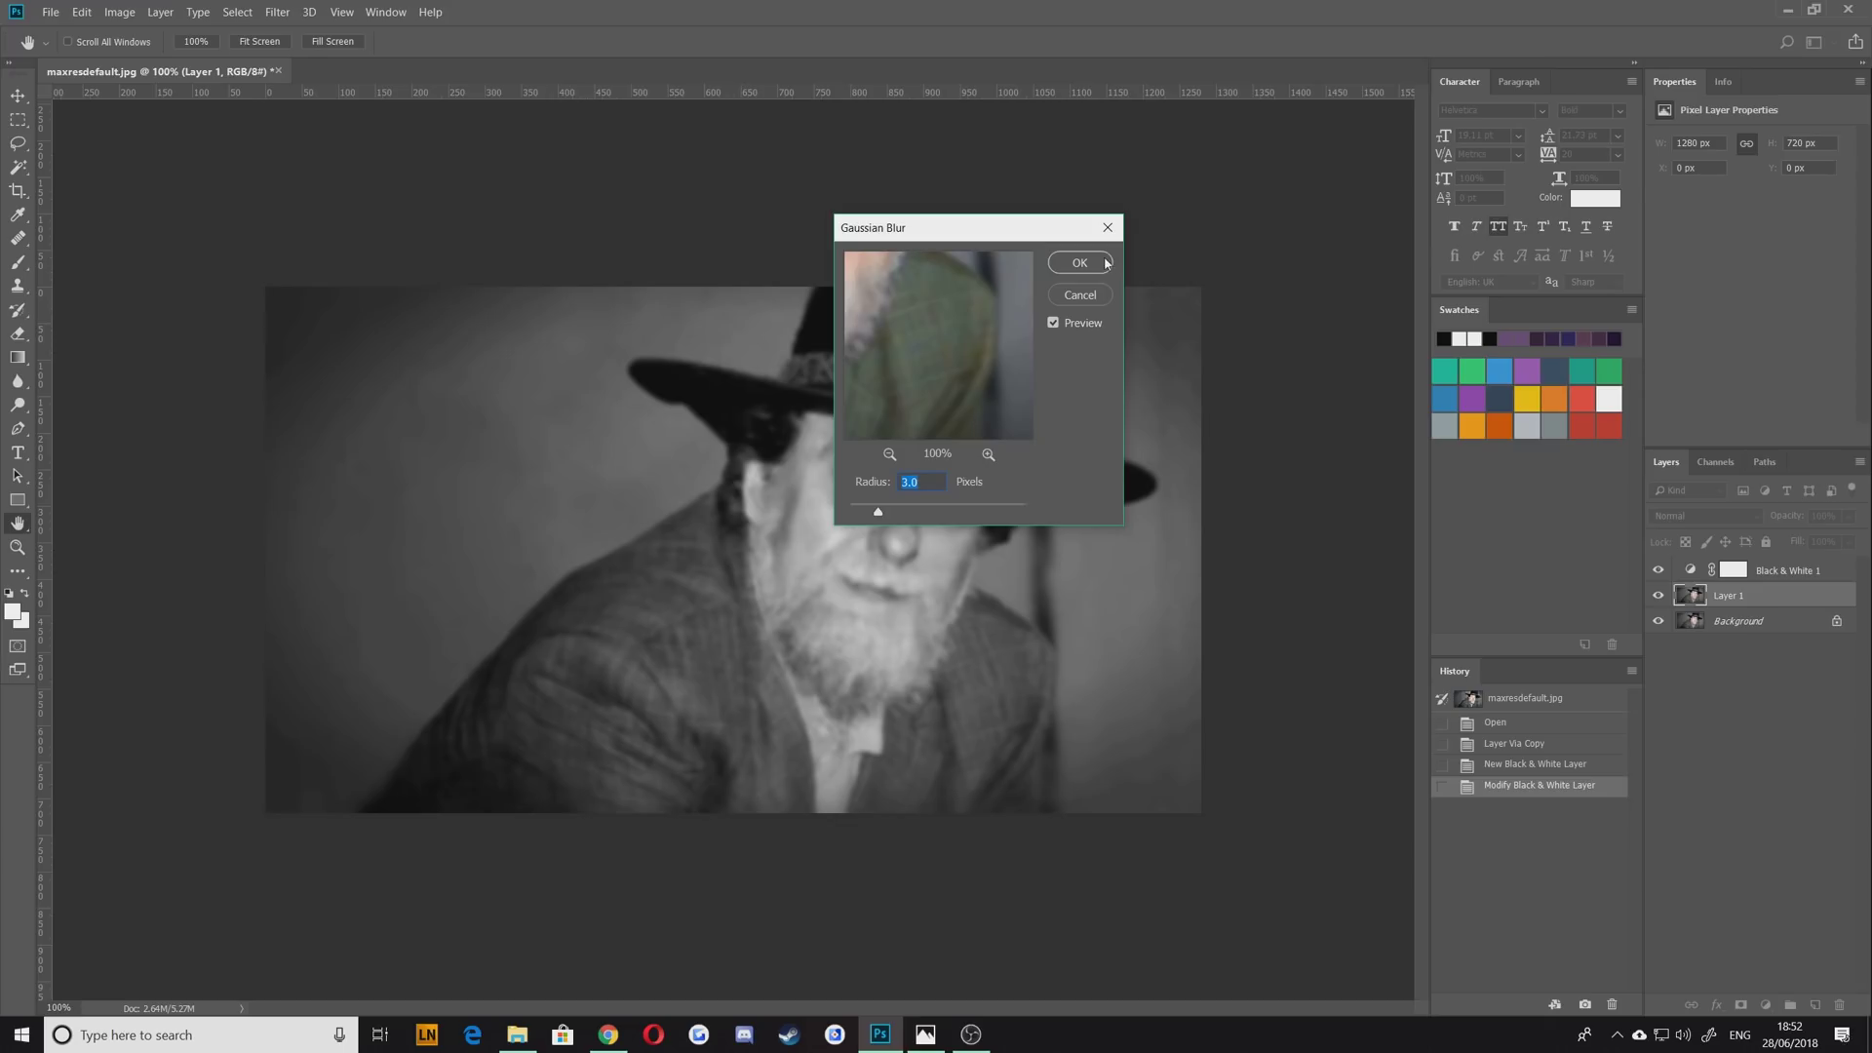
key("Escape")
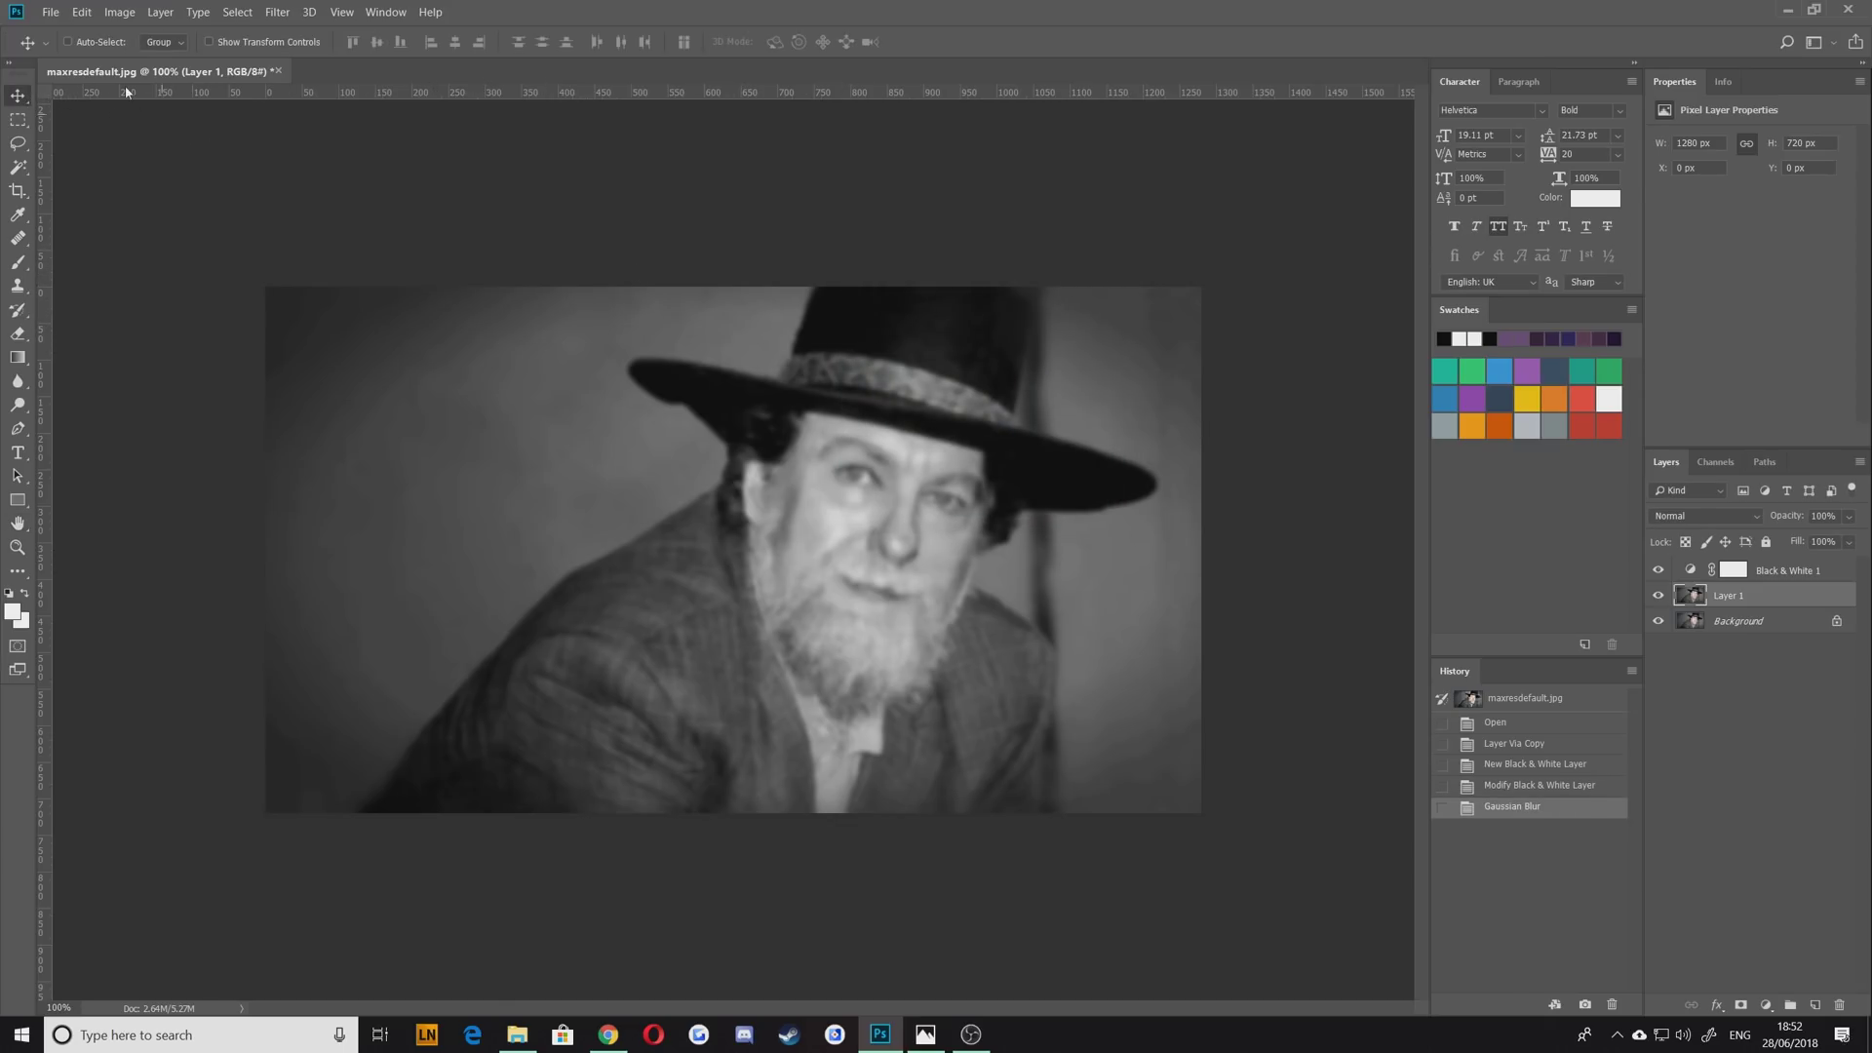
Save the blurred document over the existing displace.psd, accepting the format options
left_click(52, 13)
left_click(93, 201)
left_click(214, 142)
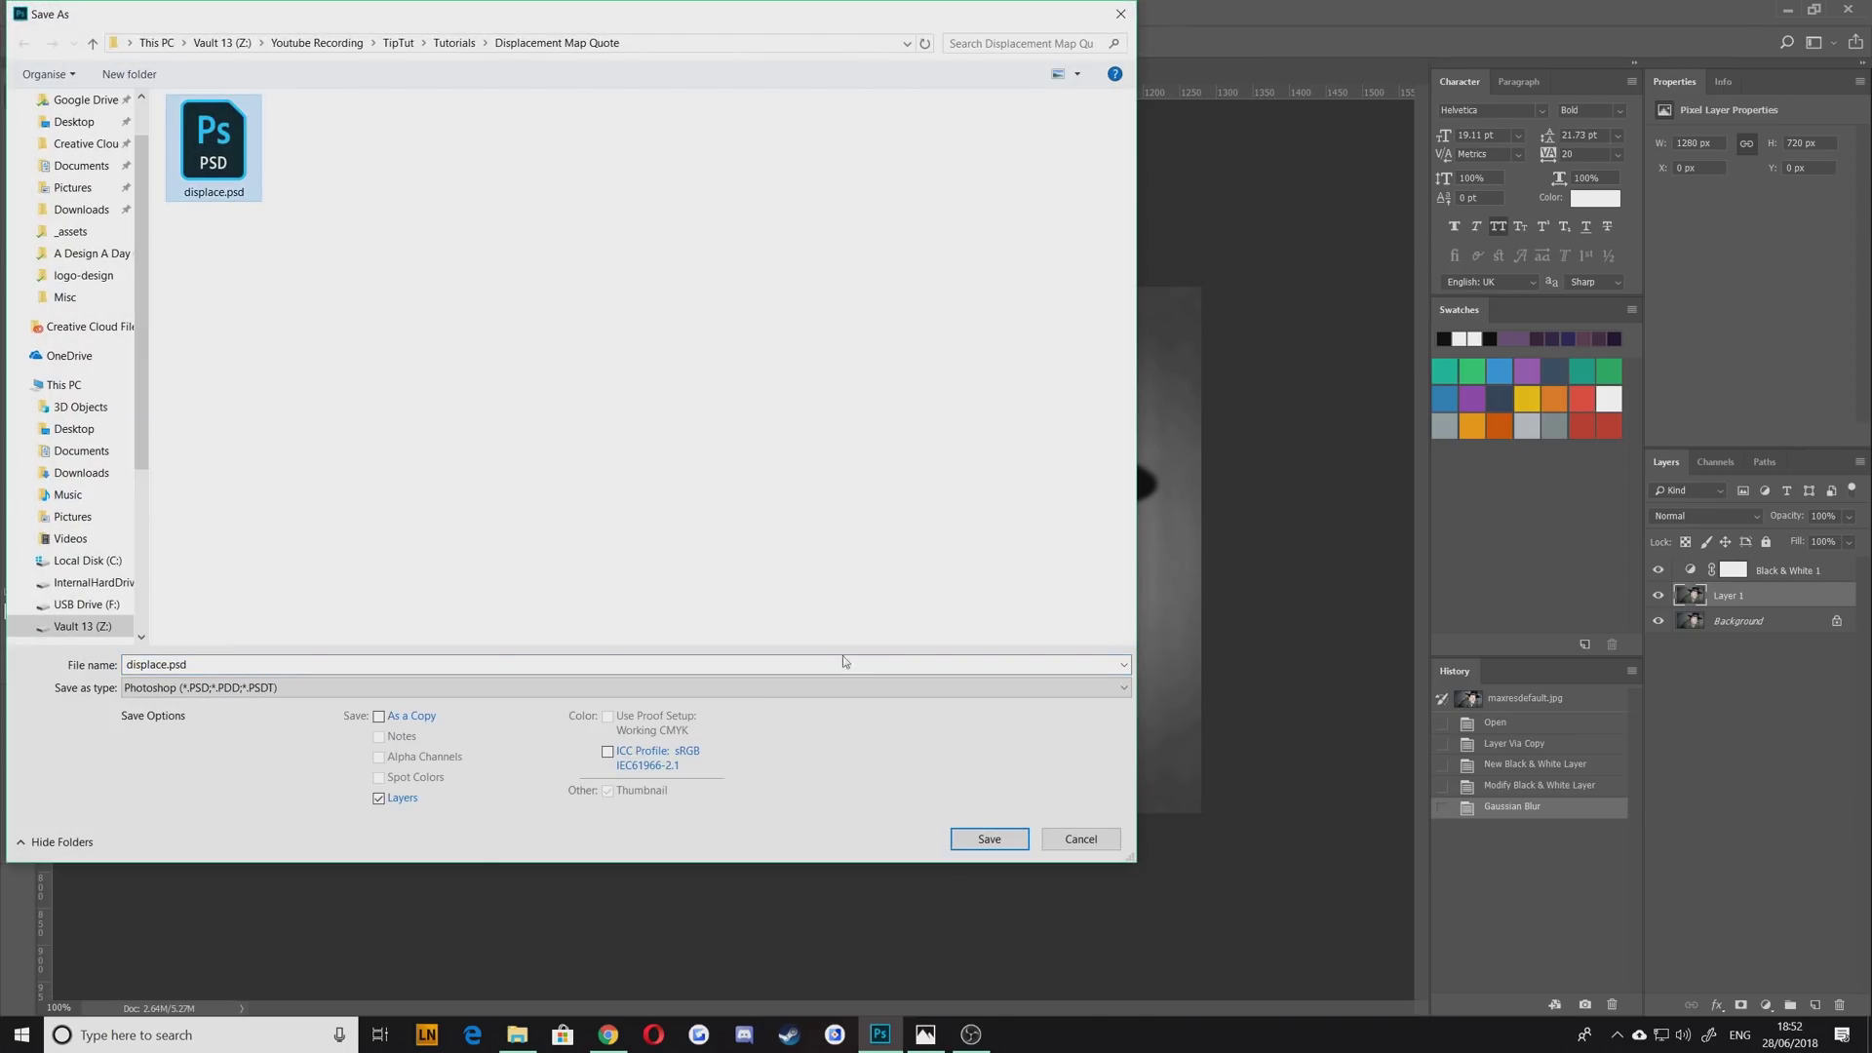
left_click(1002, 840)
left_click(973, 517)
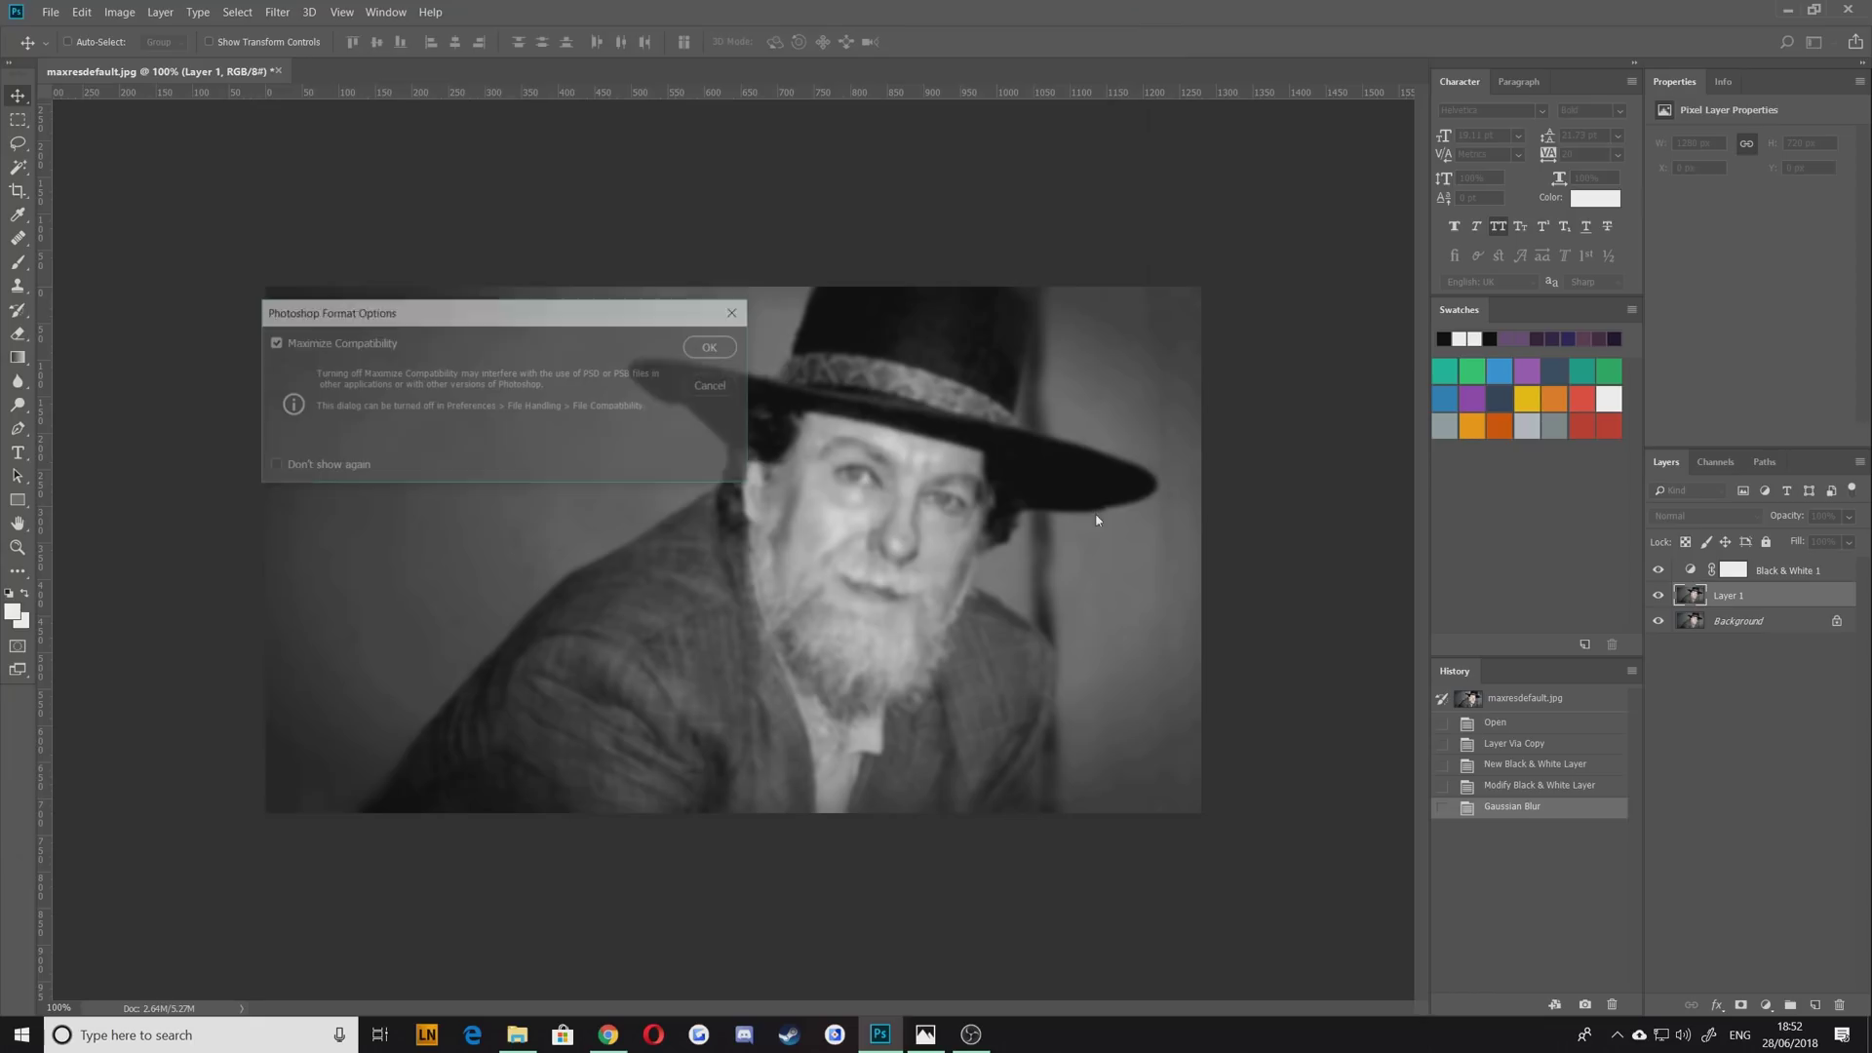
left_click(714, 347)
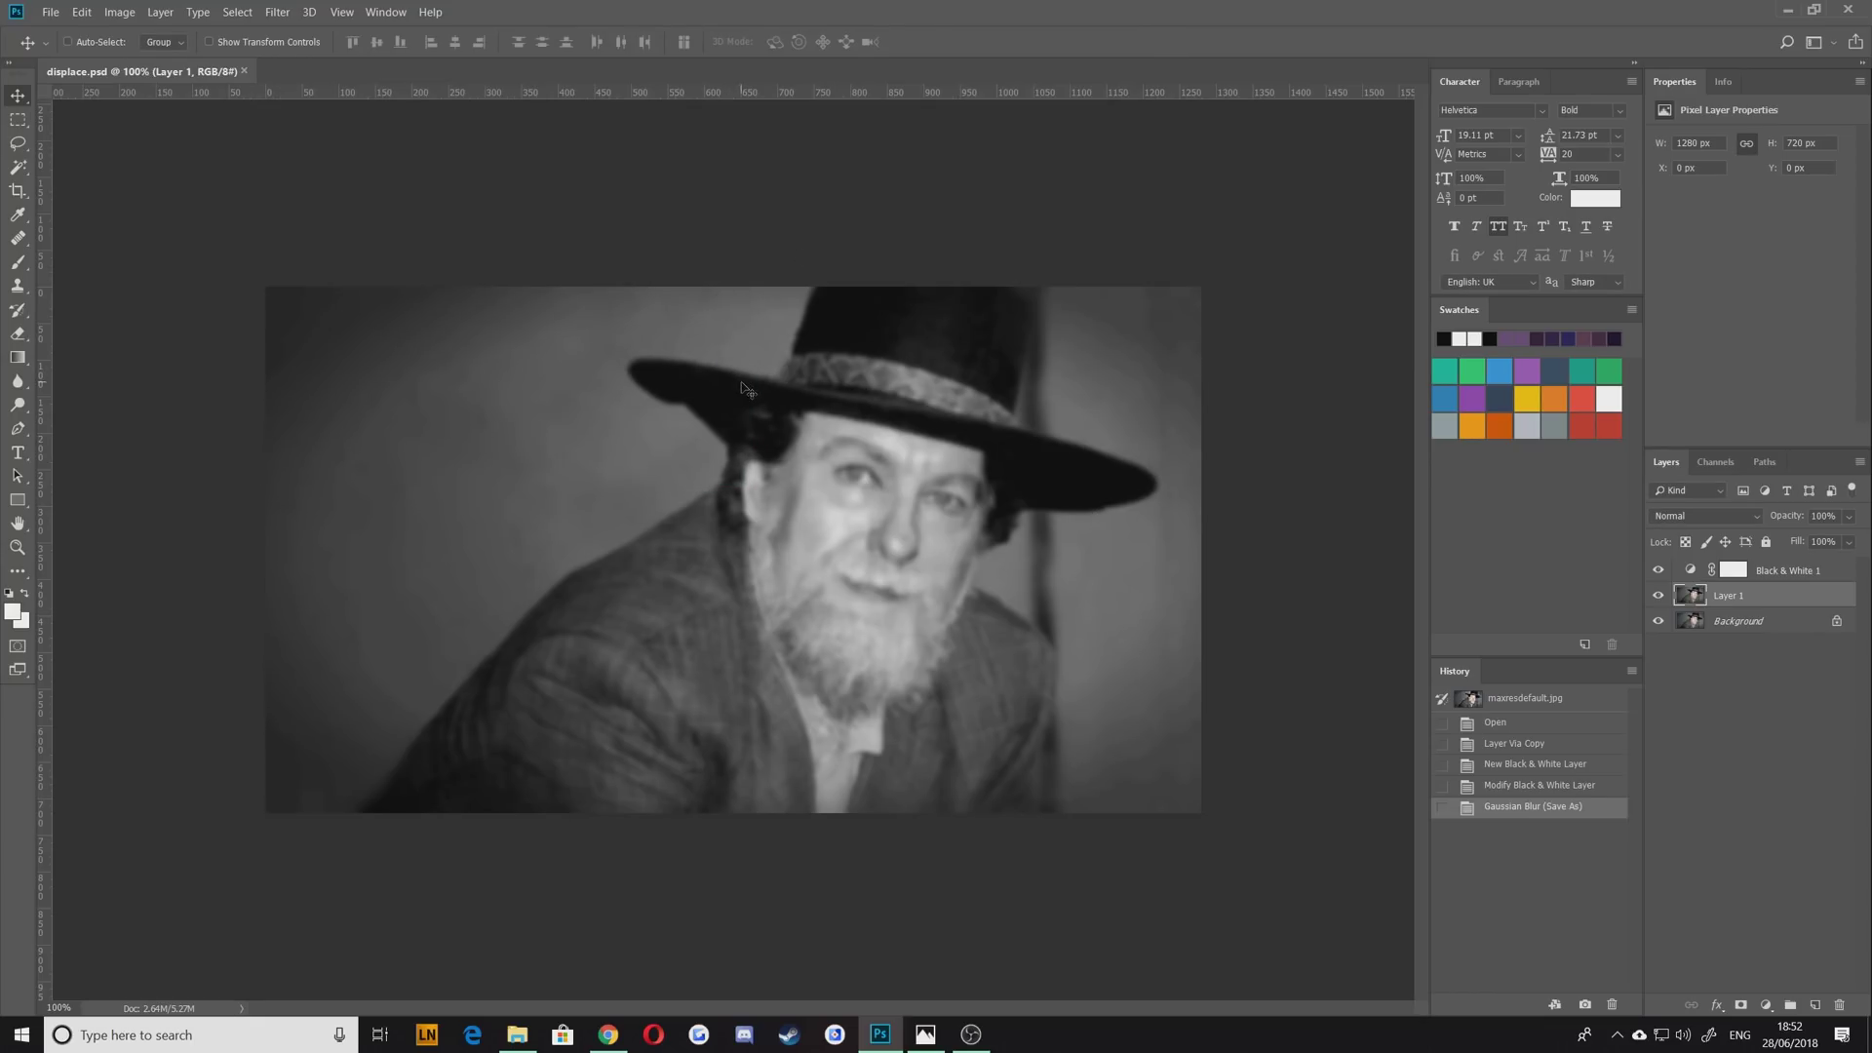
Revert to the unblurred Black & White state, save it as final.psd, and bring up the project folder
left_click(1504, 786)
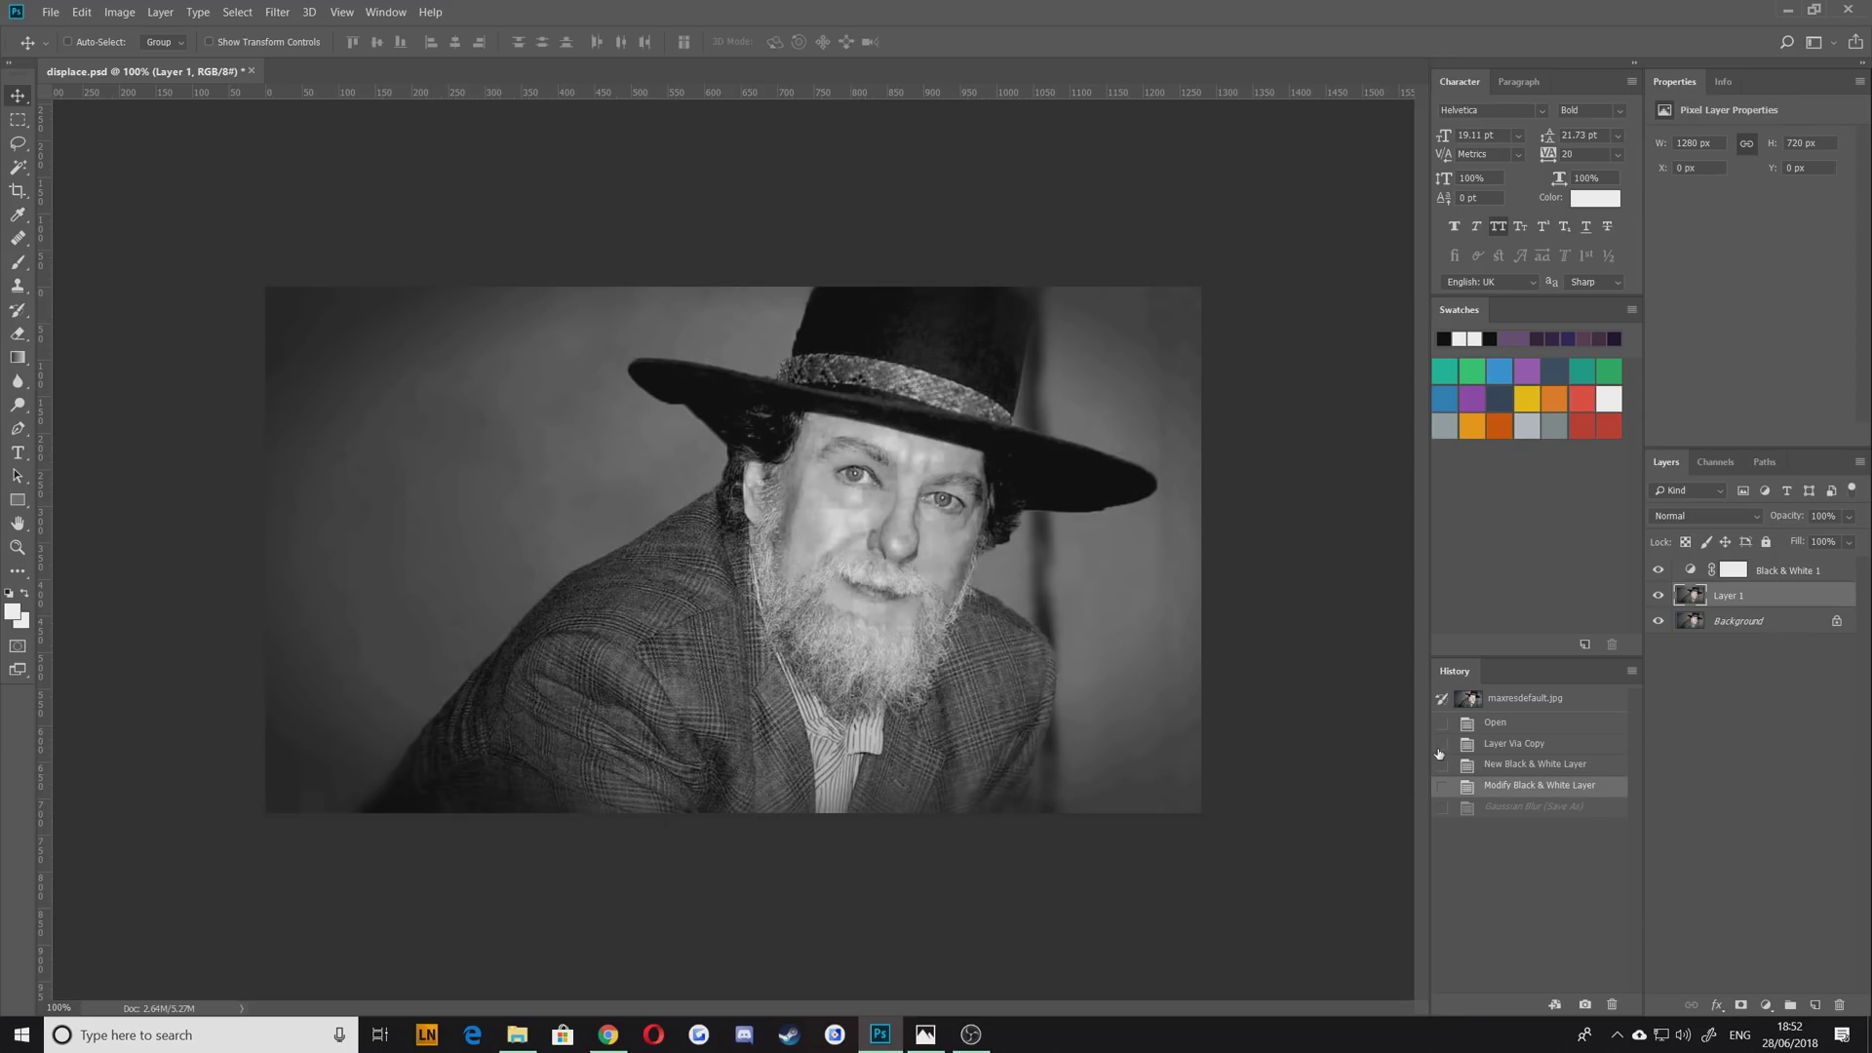
left_click(49, 12)
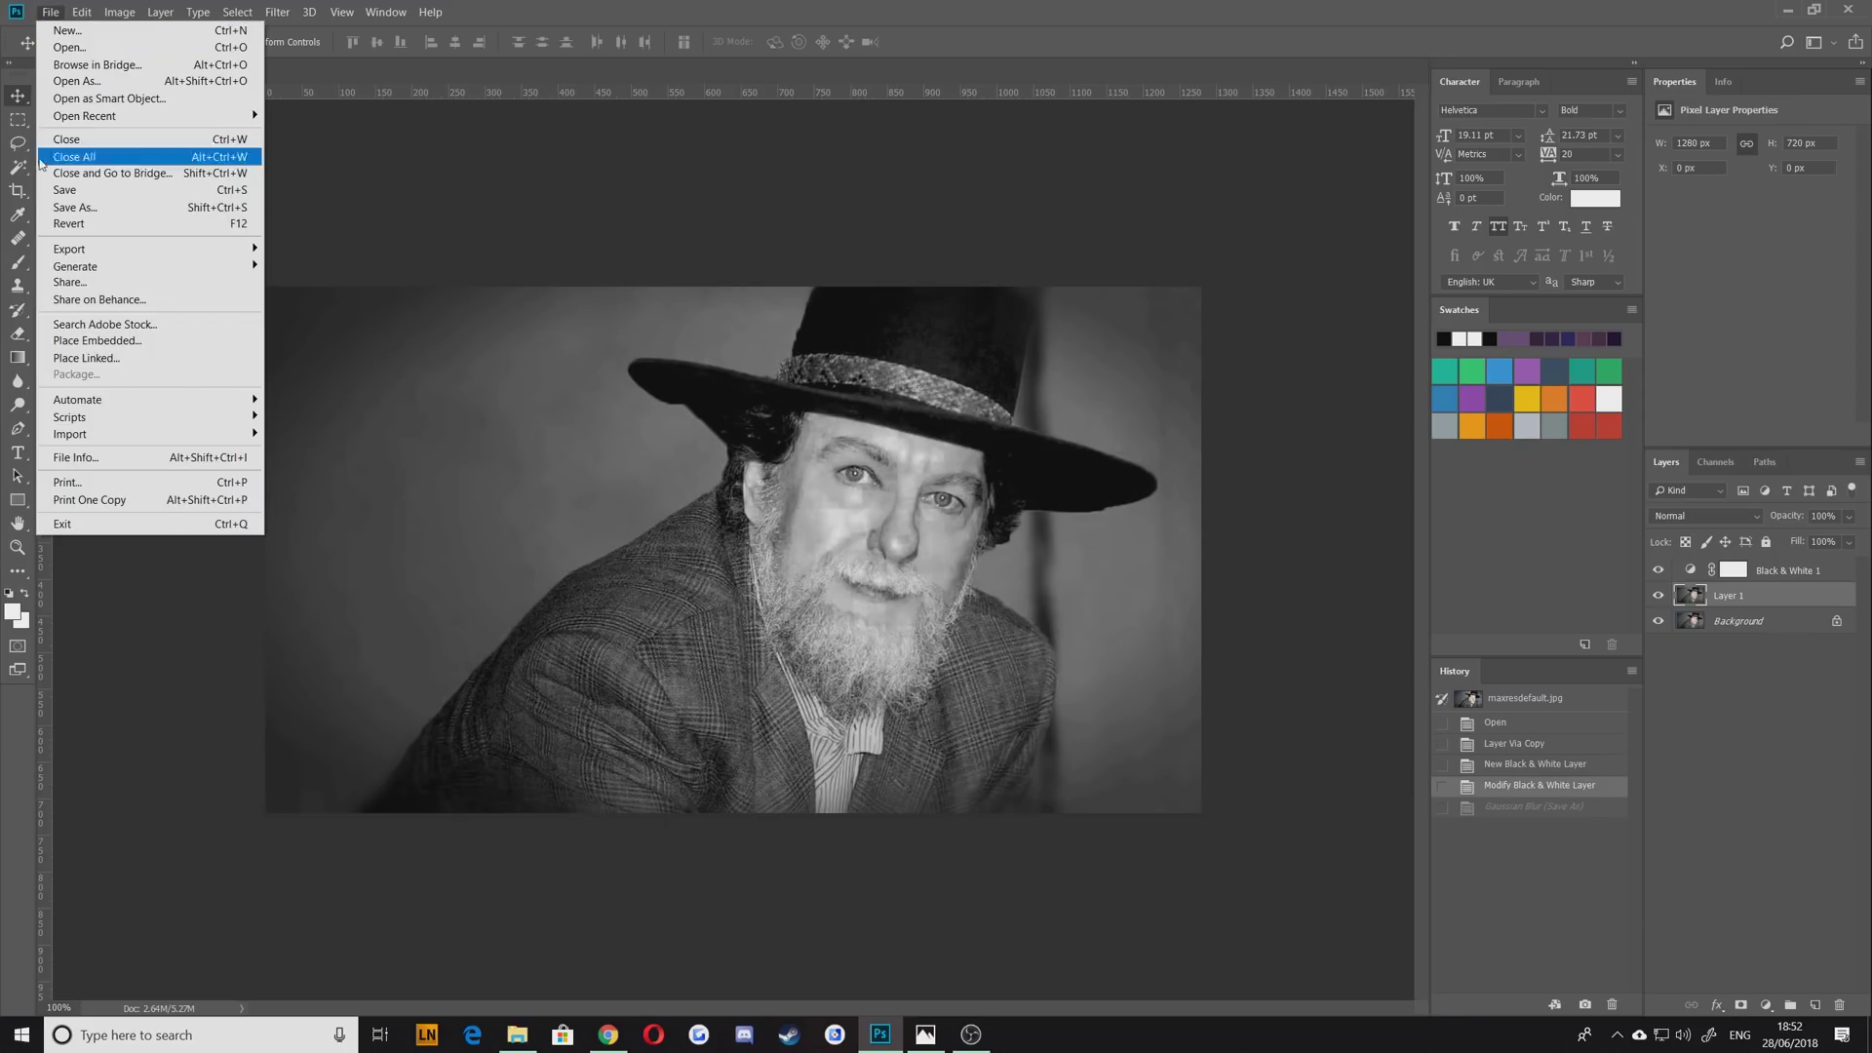
left_click(74, 207)
type("final")
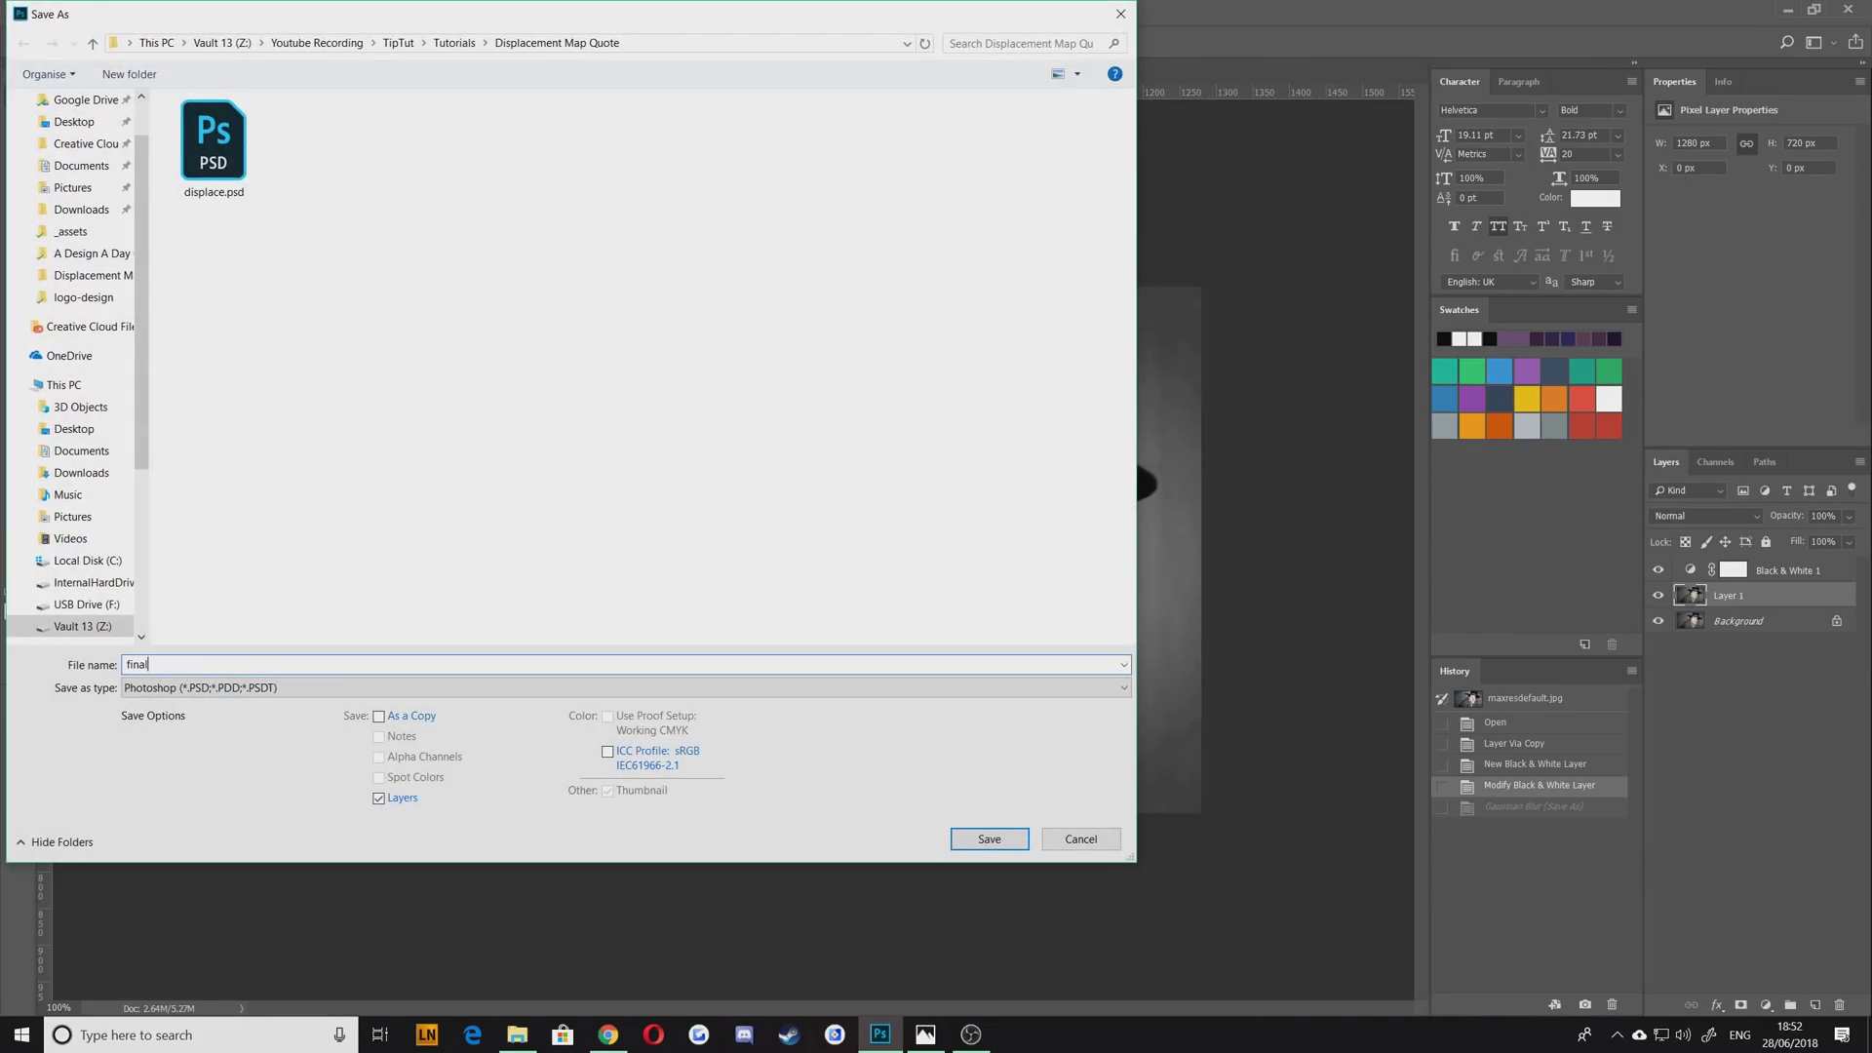
key("Return")
key("Return")
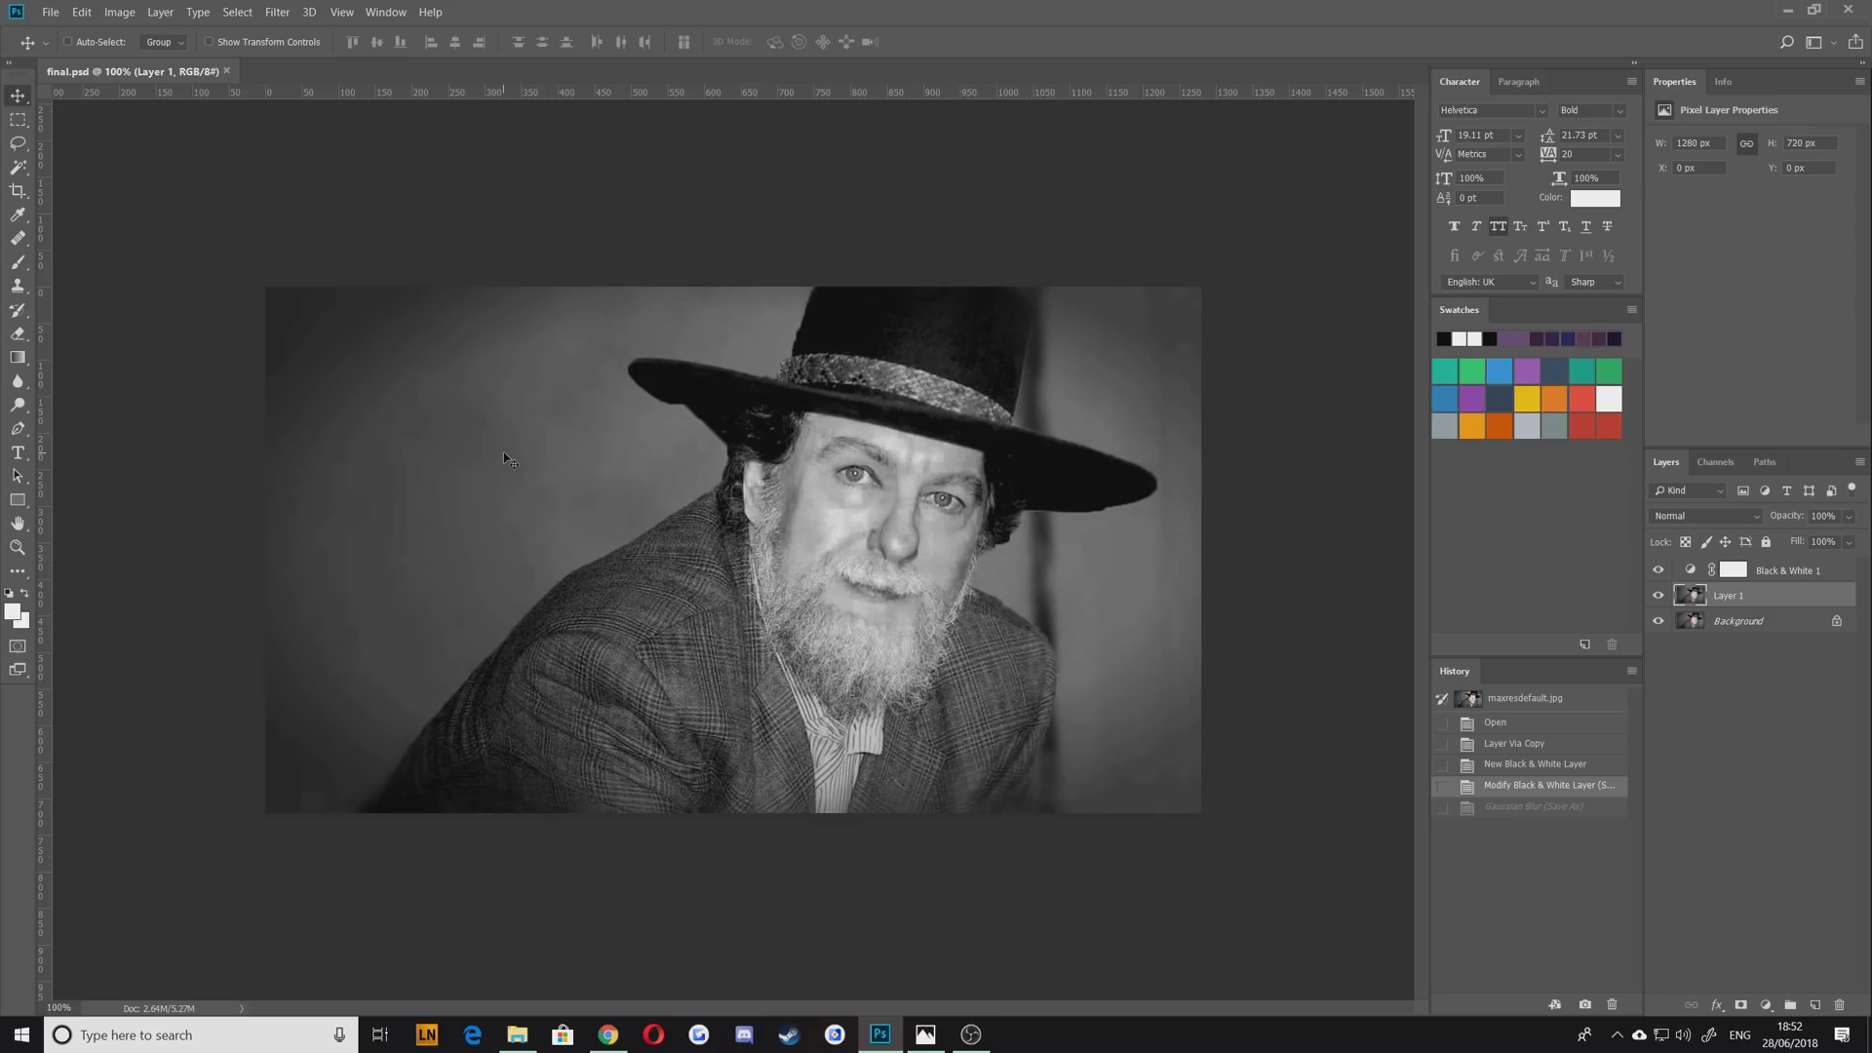
key("alt+Tab")
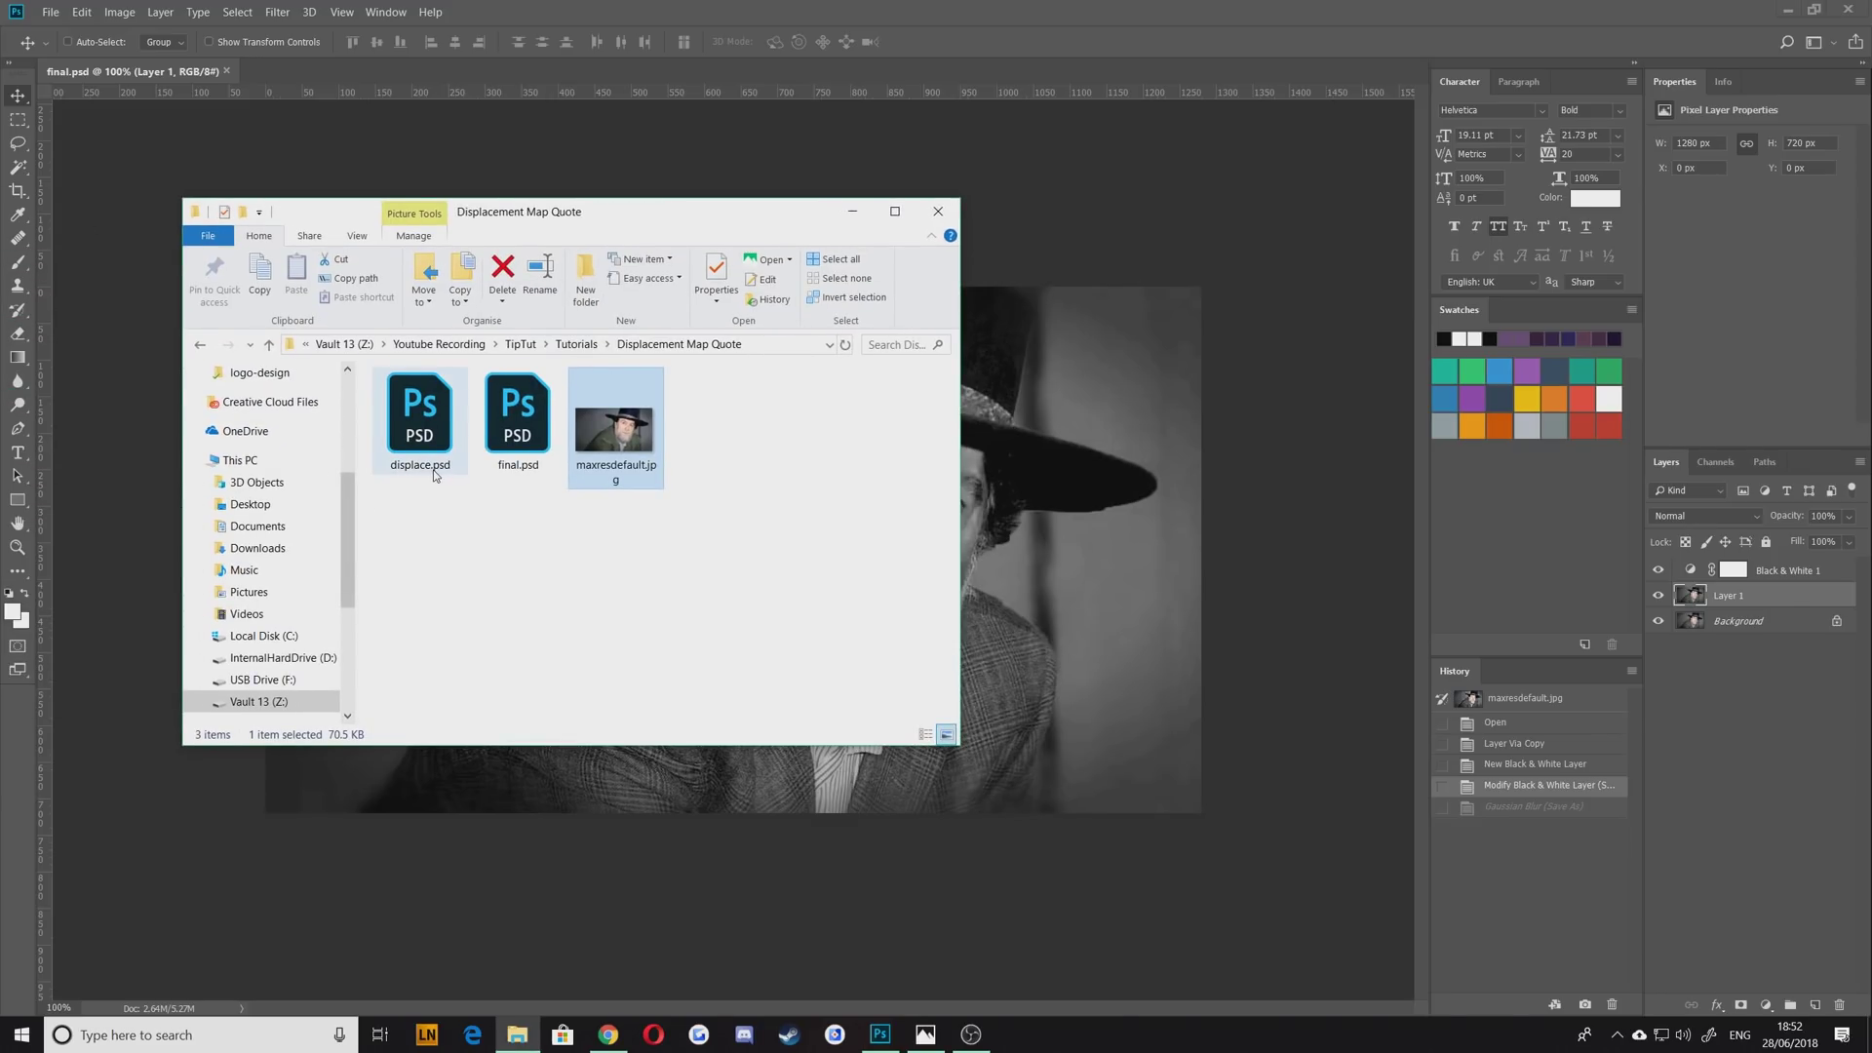
Back in Photoshop, draw a paragraph text box across the portrait
left_click(119, 337)
left_click(21, 453)
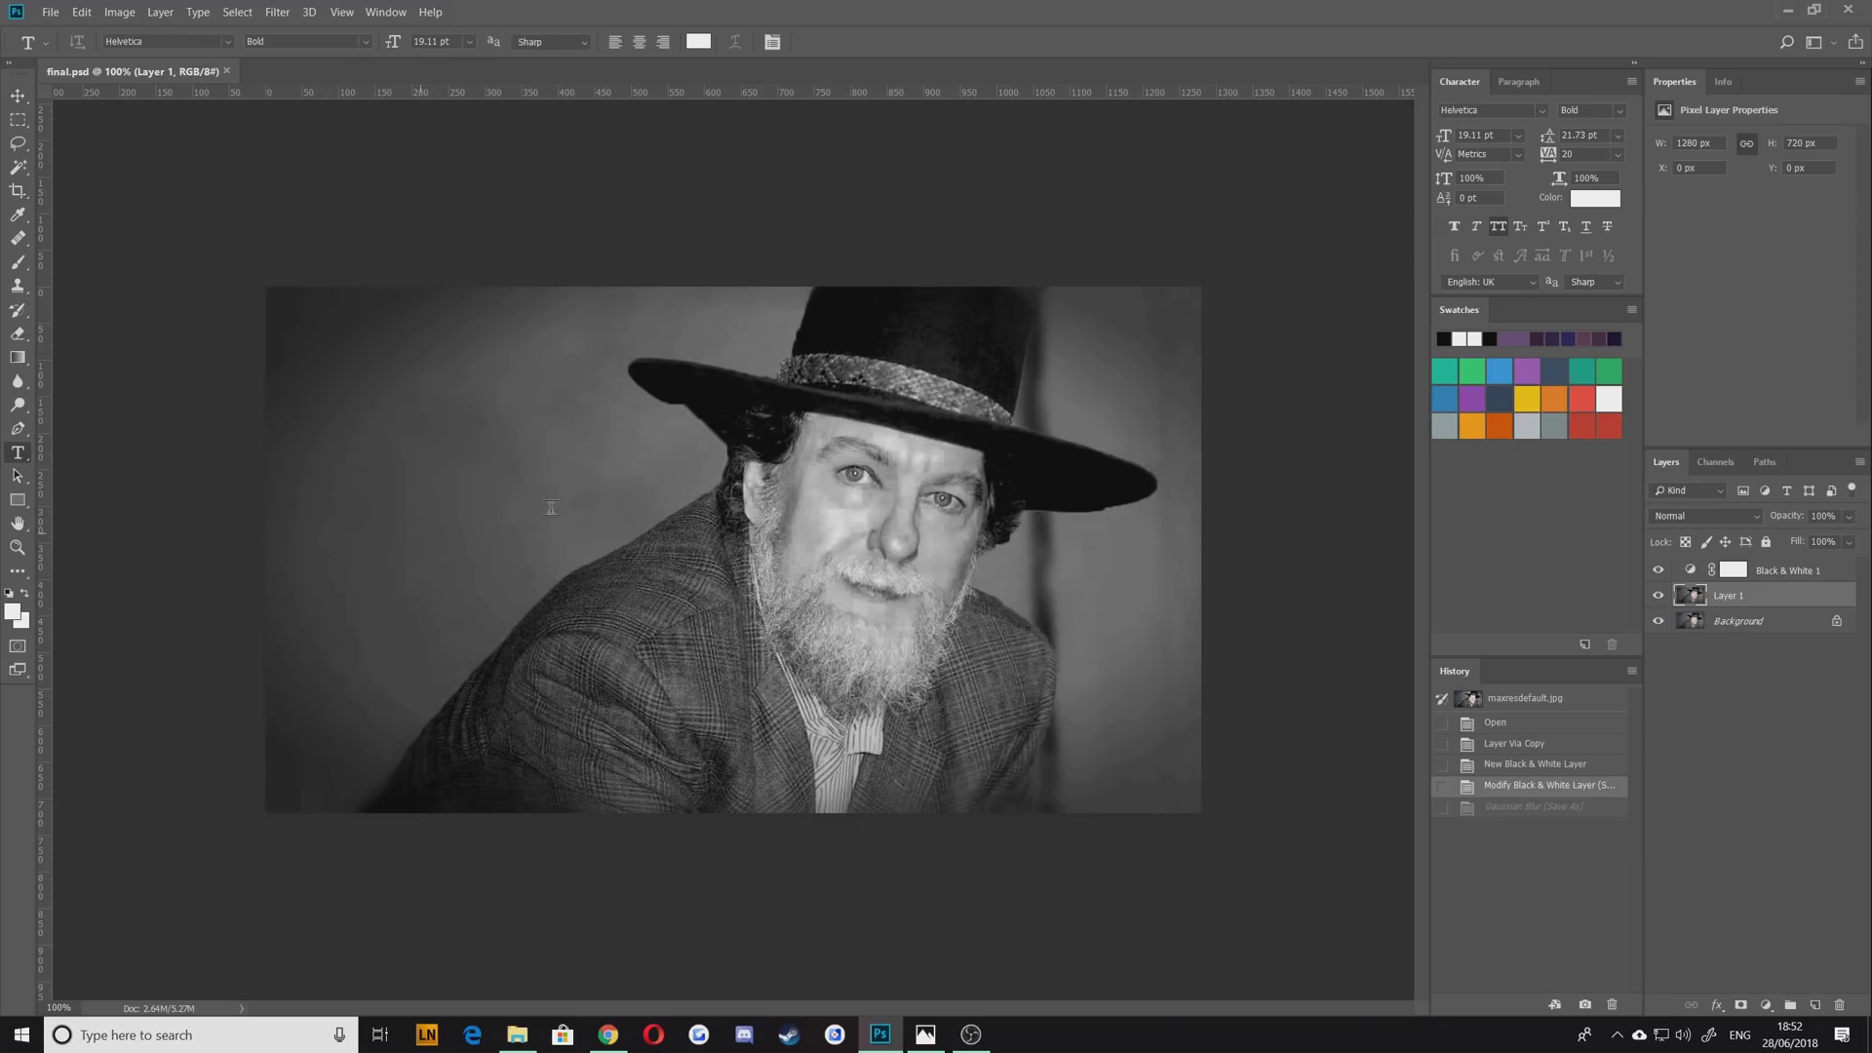
left_click_drag(336, 333, 1167, 768)
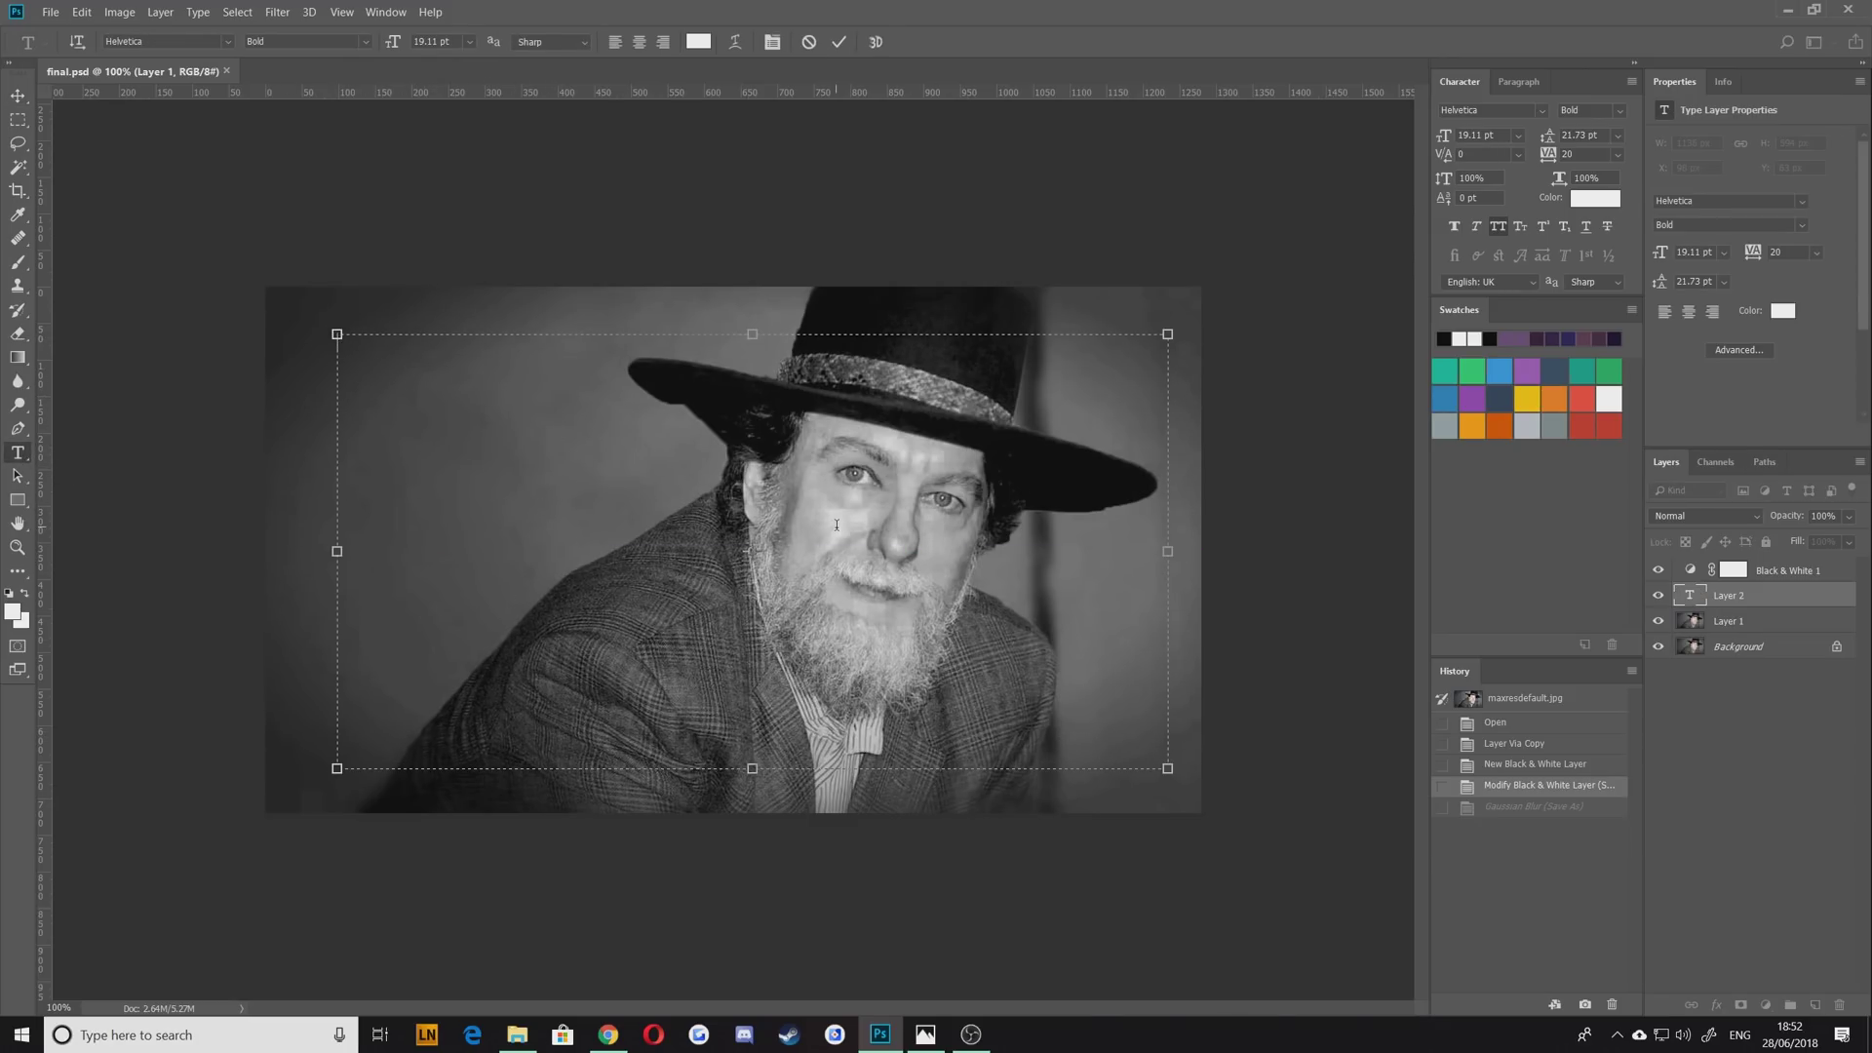
Switch to Chrome and bring up the Wheel of Time article
left_click(607, 1035)
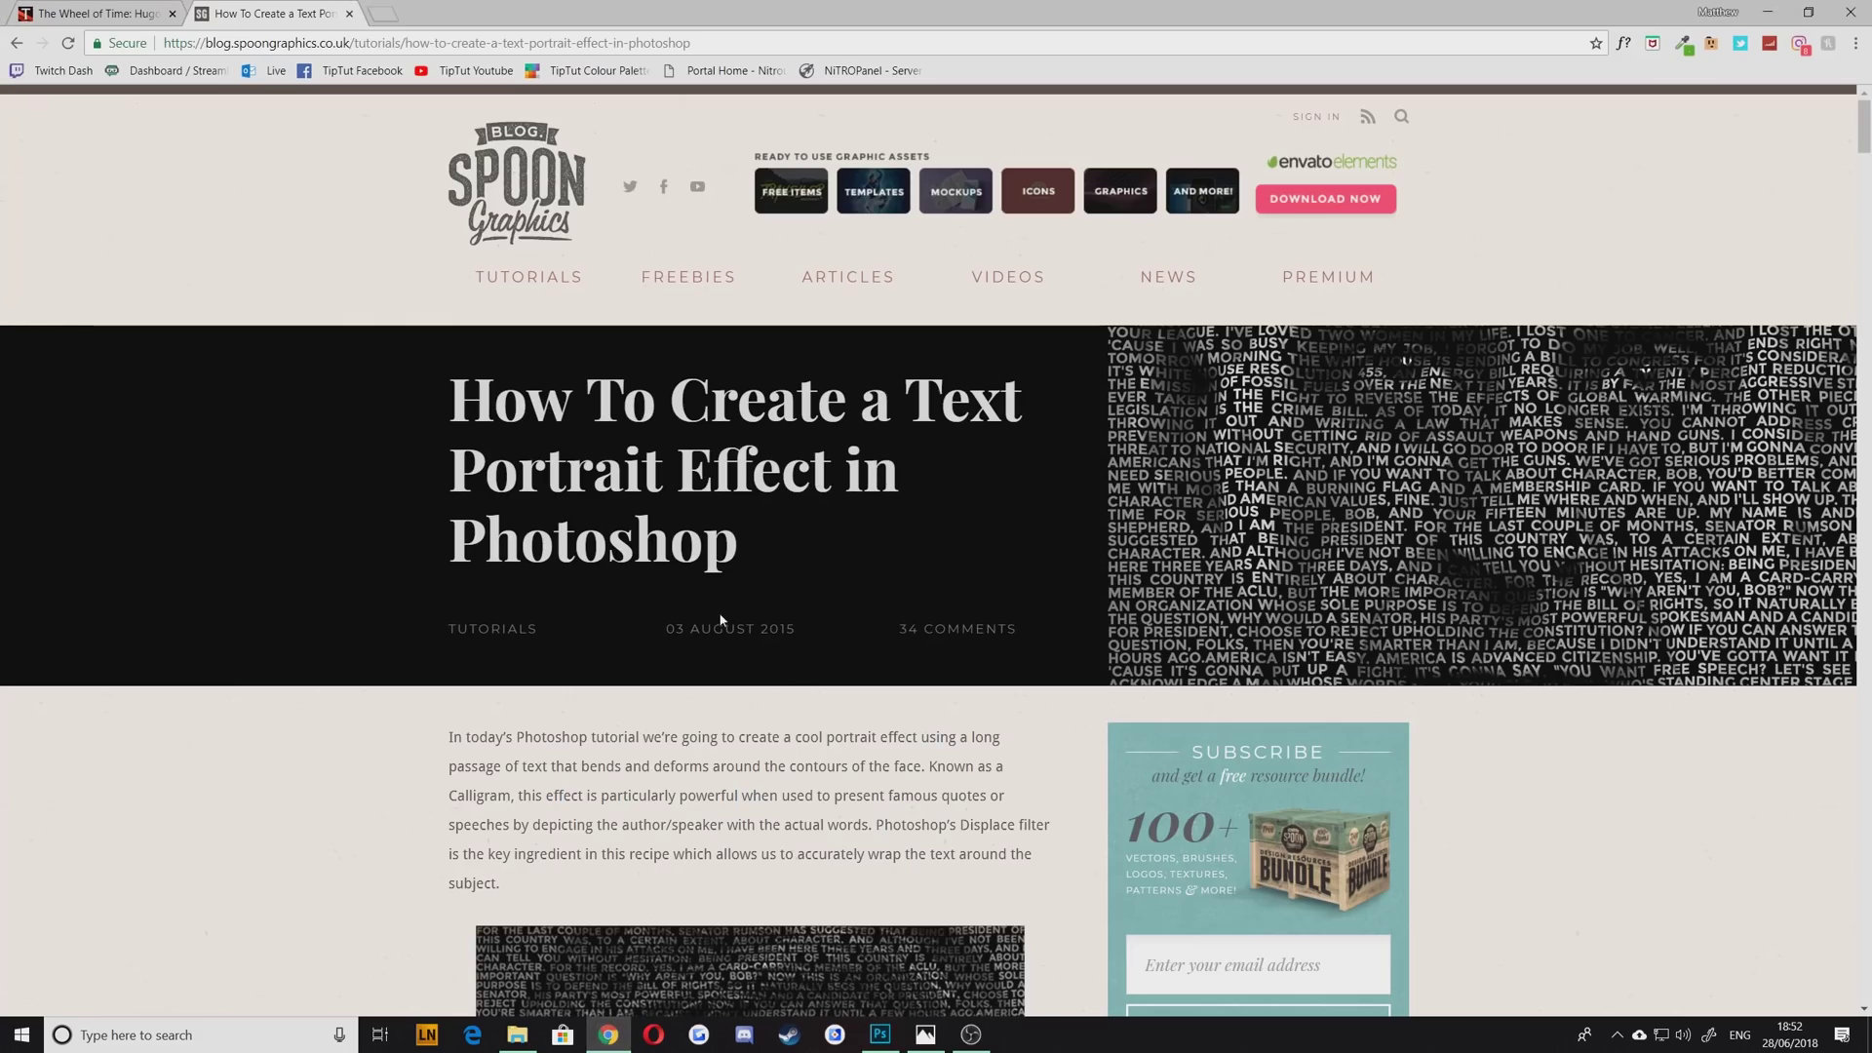
left_click(144, 16)
scroll(765, 982, "down", 1)
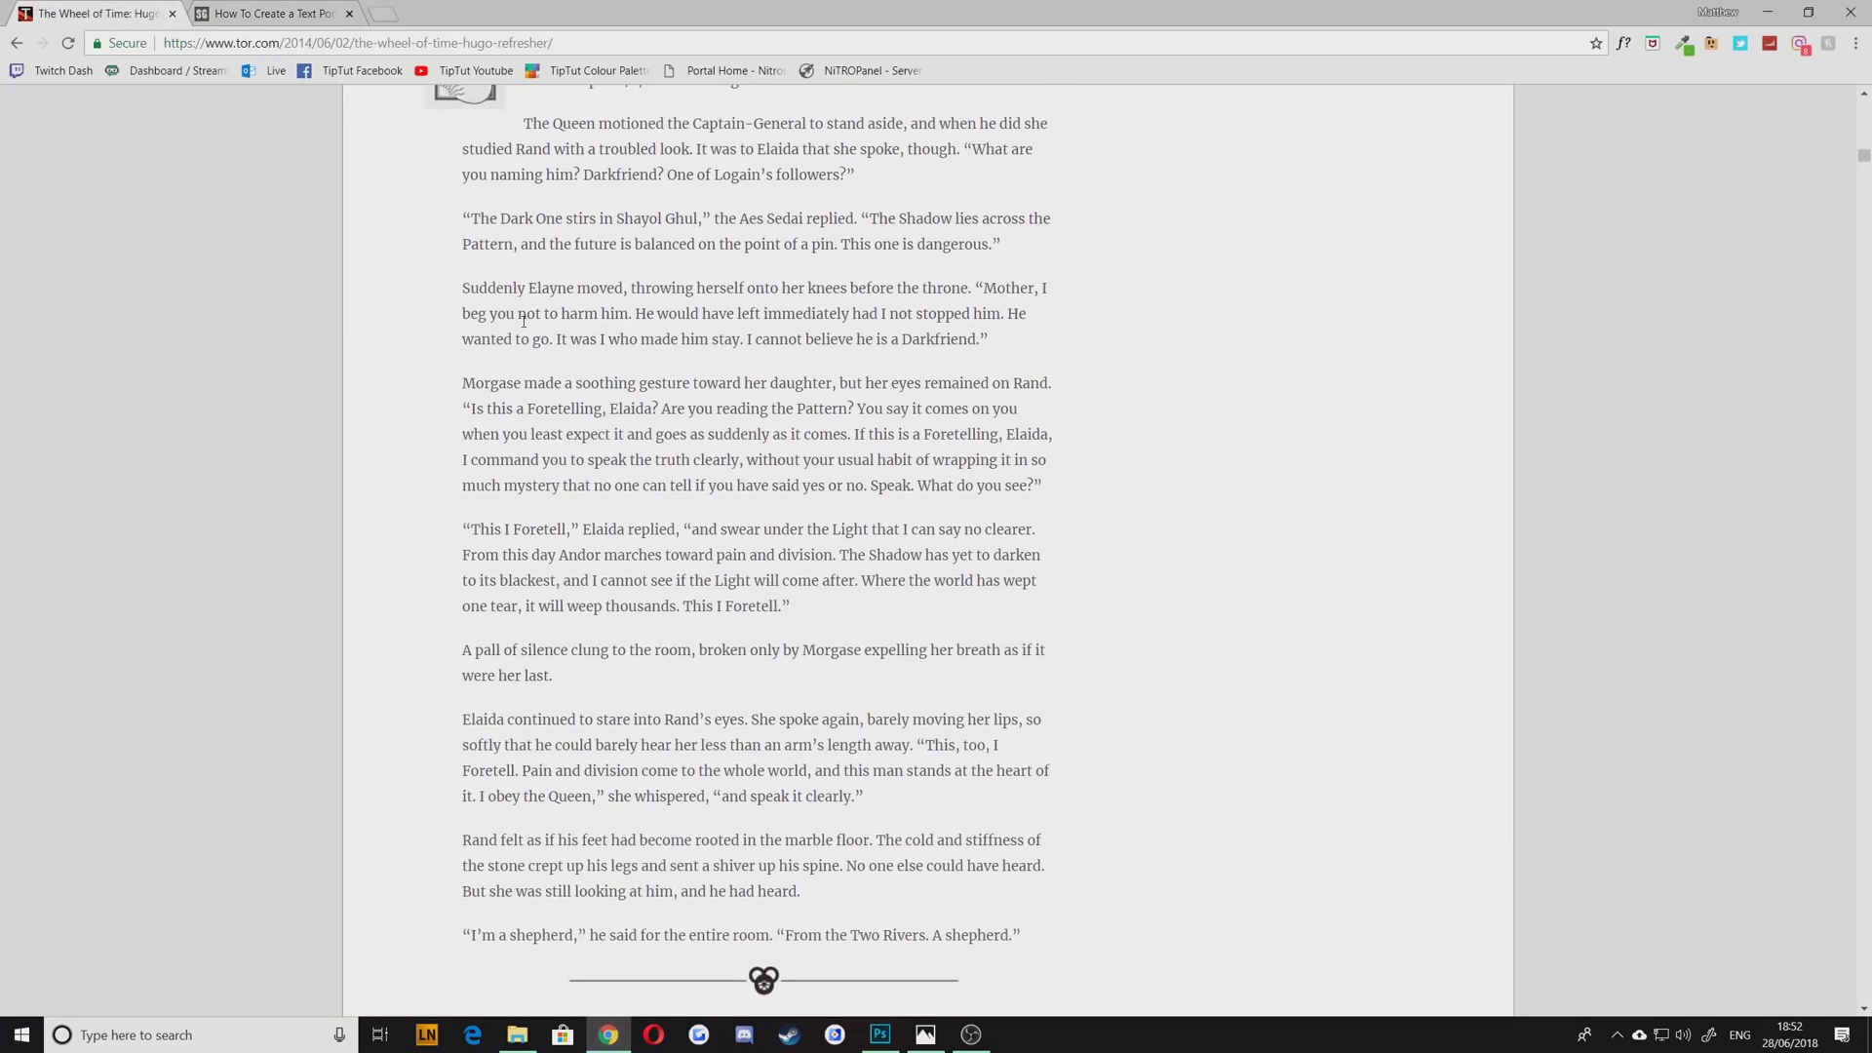
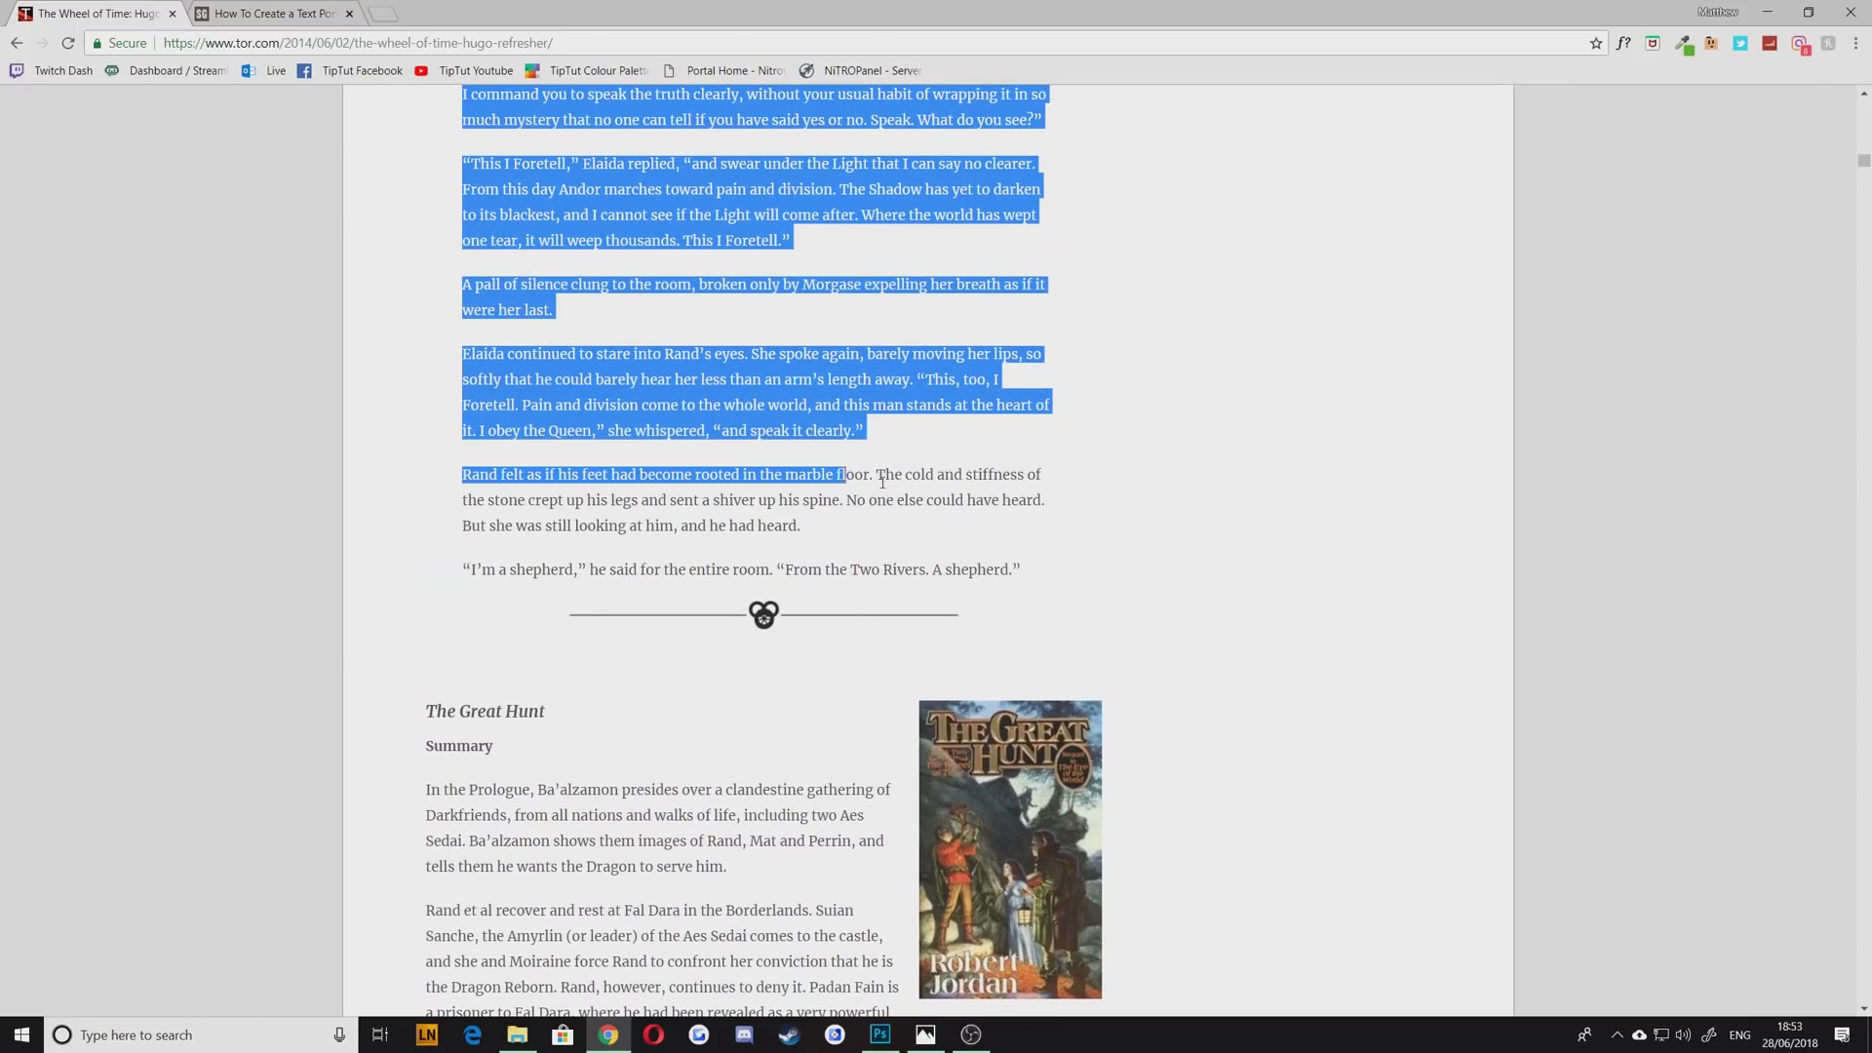
Select the Wheel of Time passage through “A shepherd.” in Chrome, copy it, and return to Photoshop
left_click_drag(882, 481, 1033, 568)
scroll(911, 648, "up", 12)
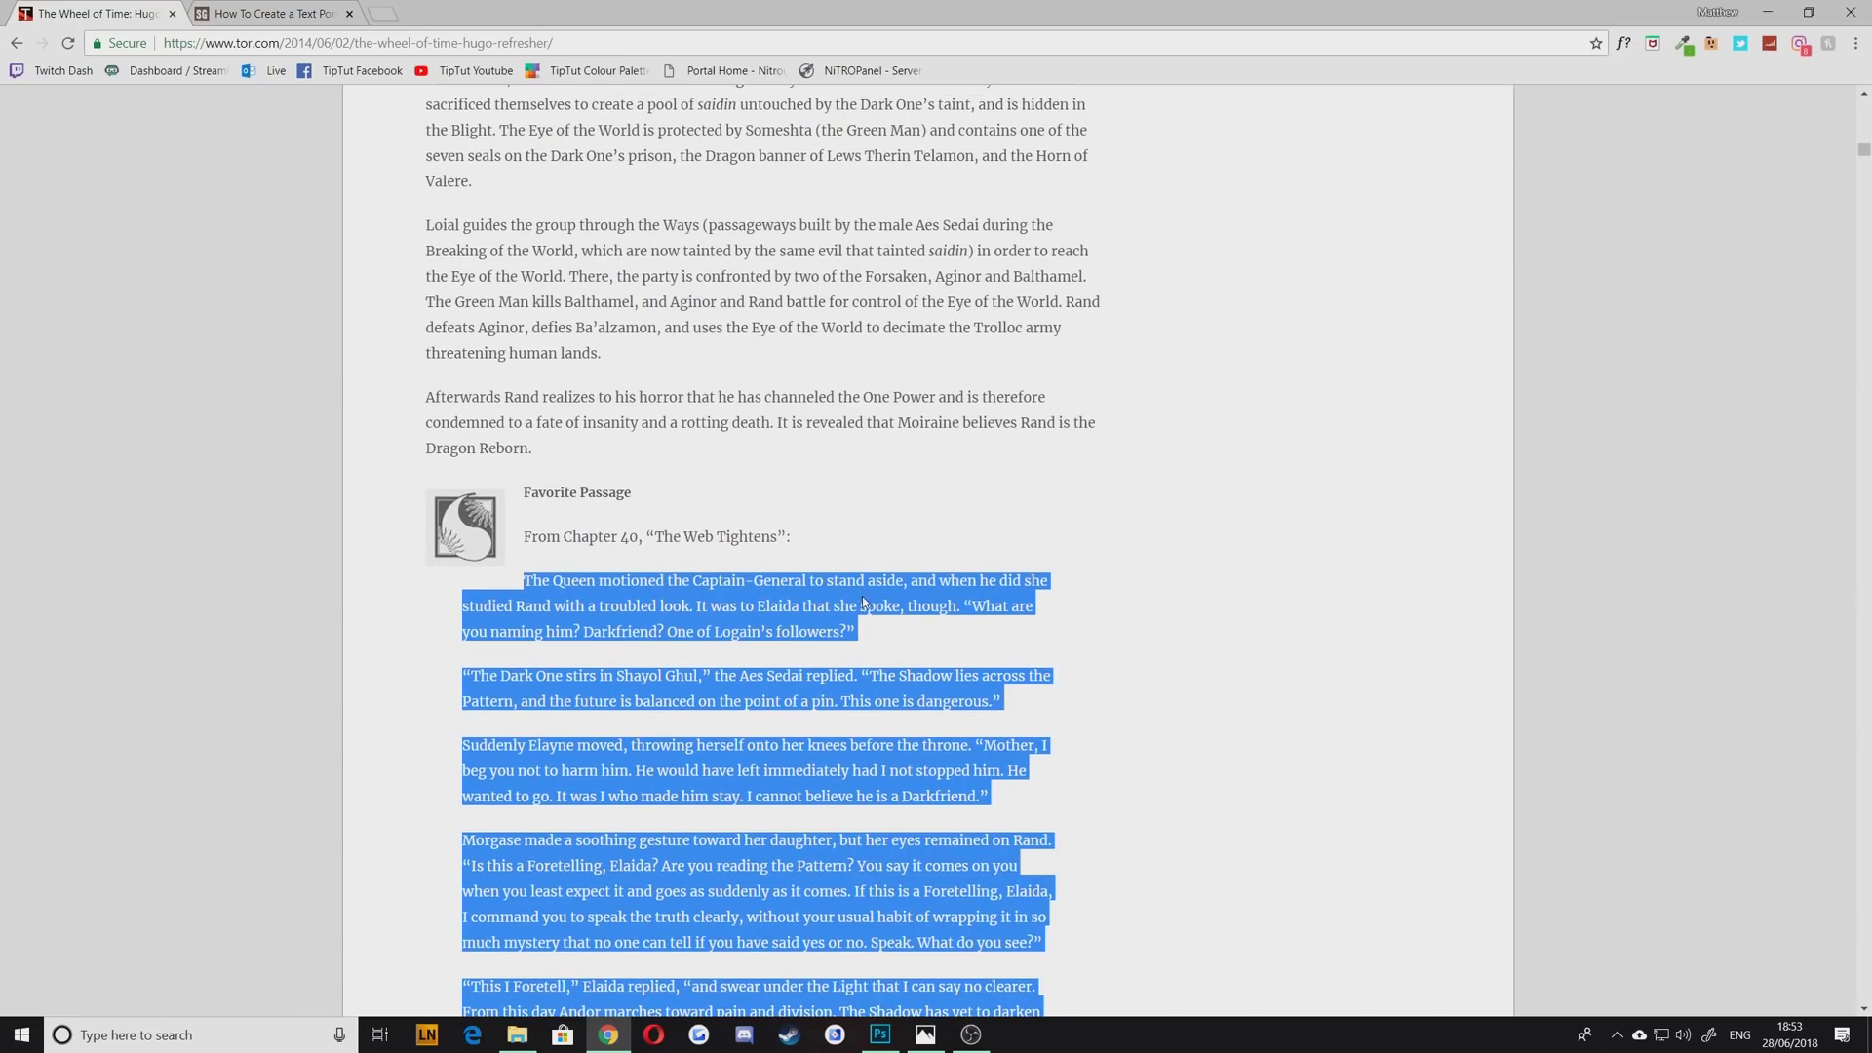
scroll(912, 648, "up", 10)
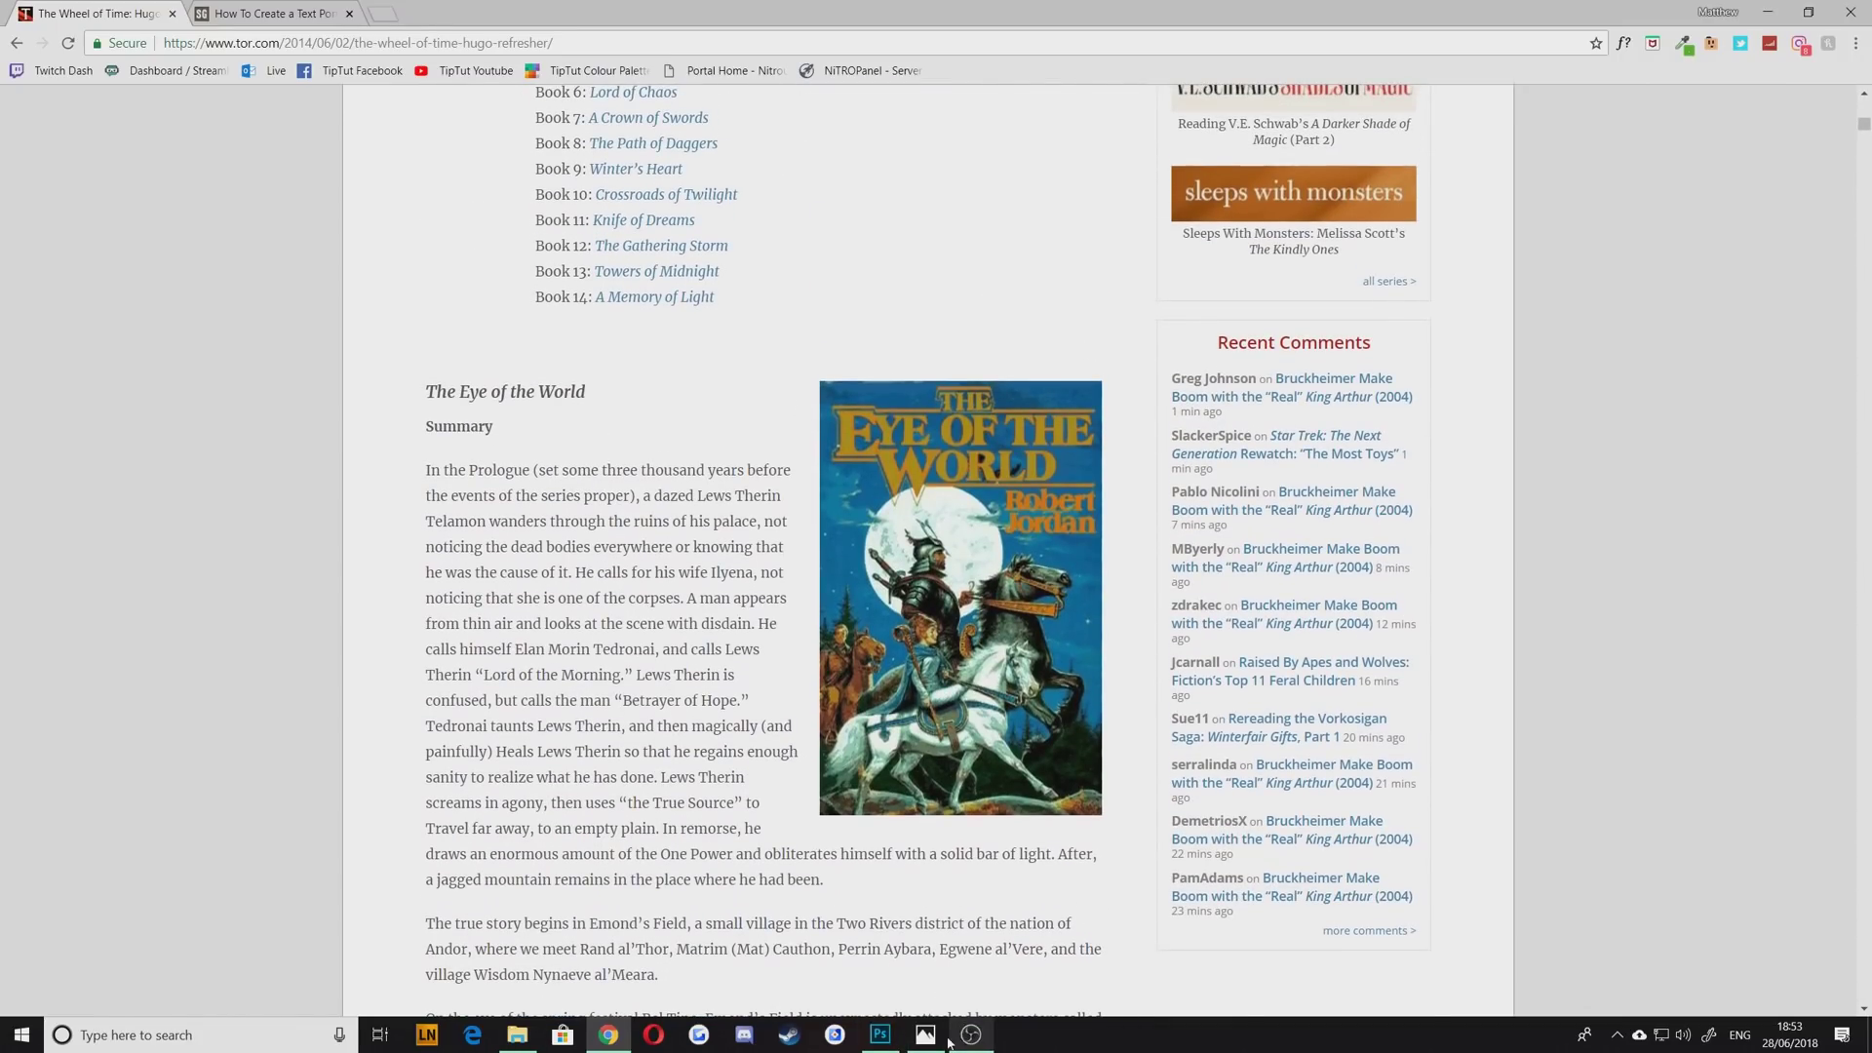
left_click(879, 1034)
Paste the copied Wheel of Time passage over the text box's selected contents
key("ctrl+v")
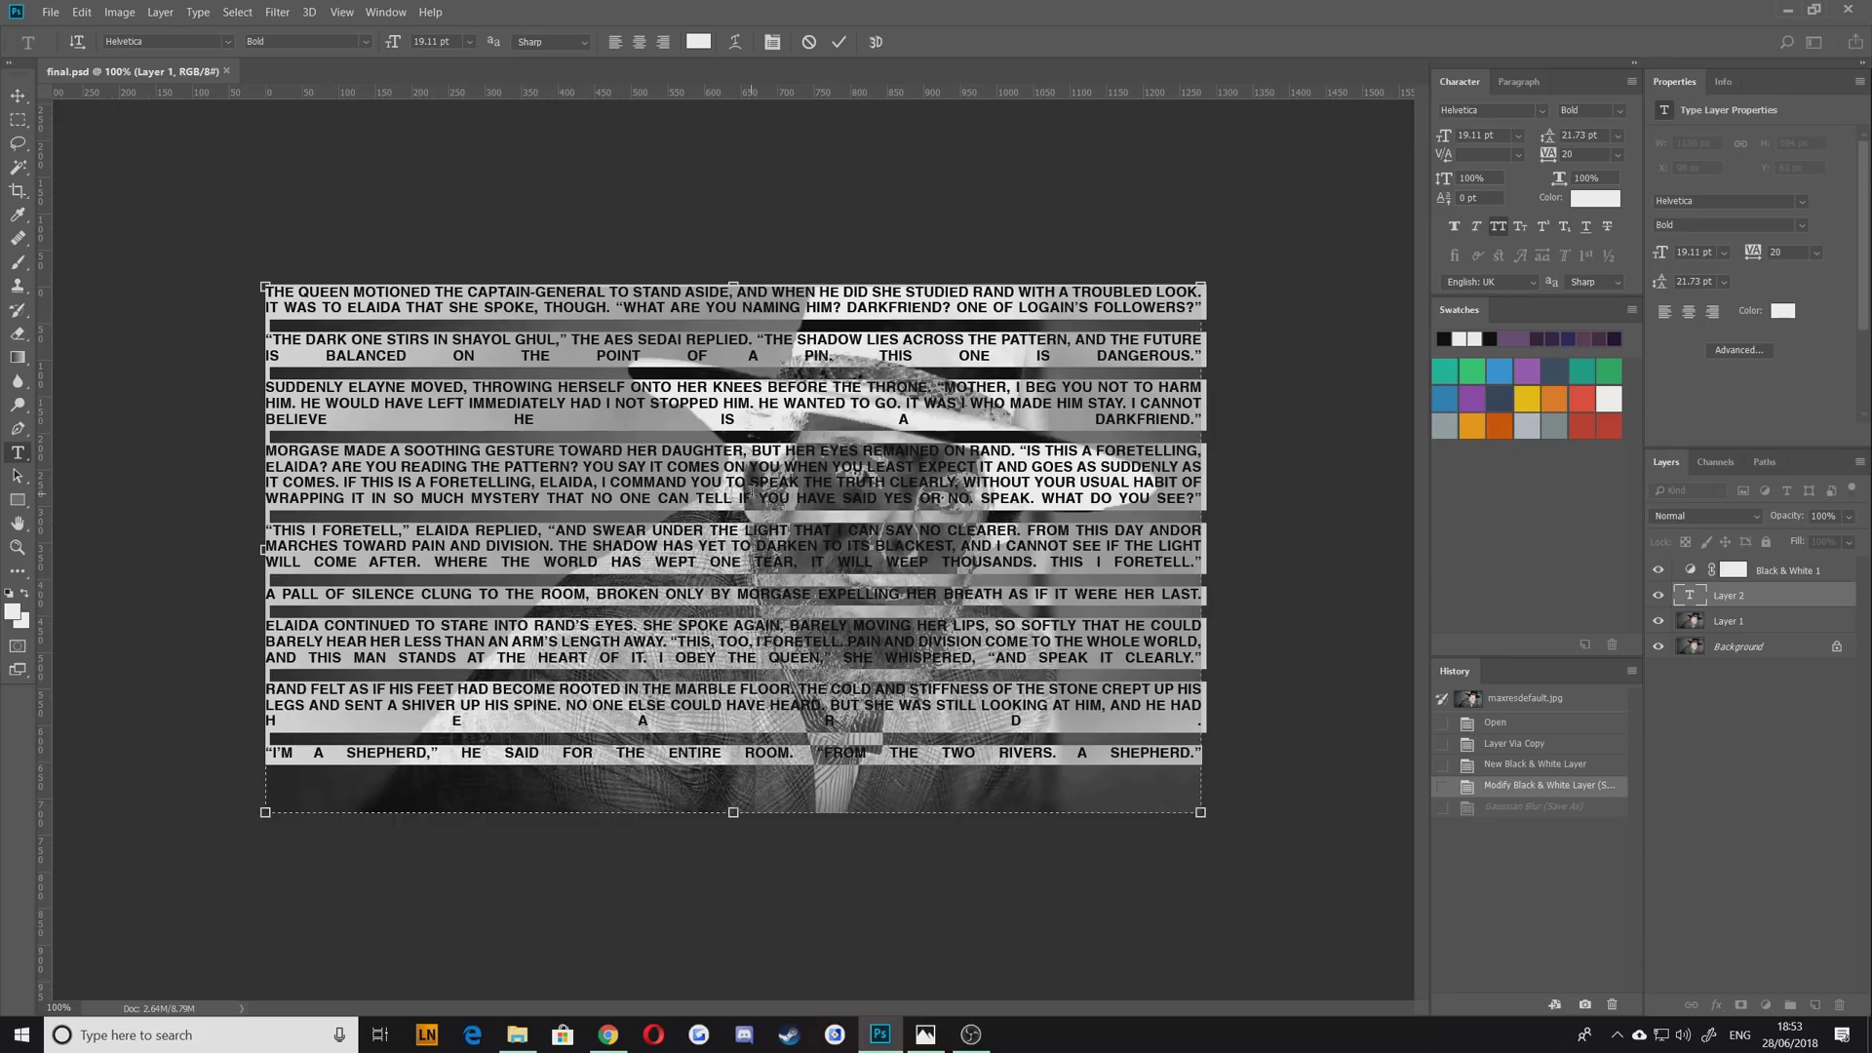
Remove the blank lines joining the opening paragraphs through “THIS I FORETELL,” into one block
left_click(297, 345)
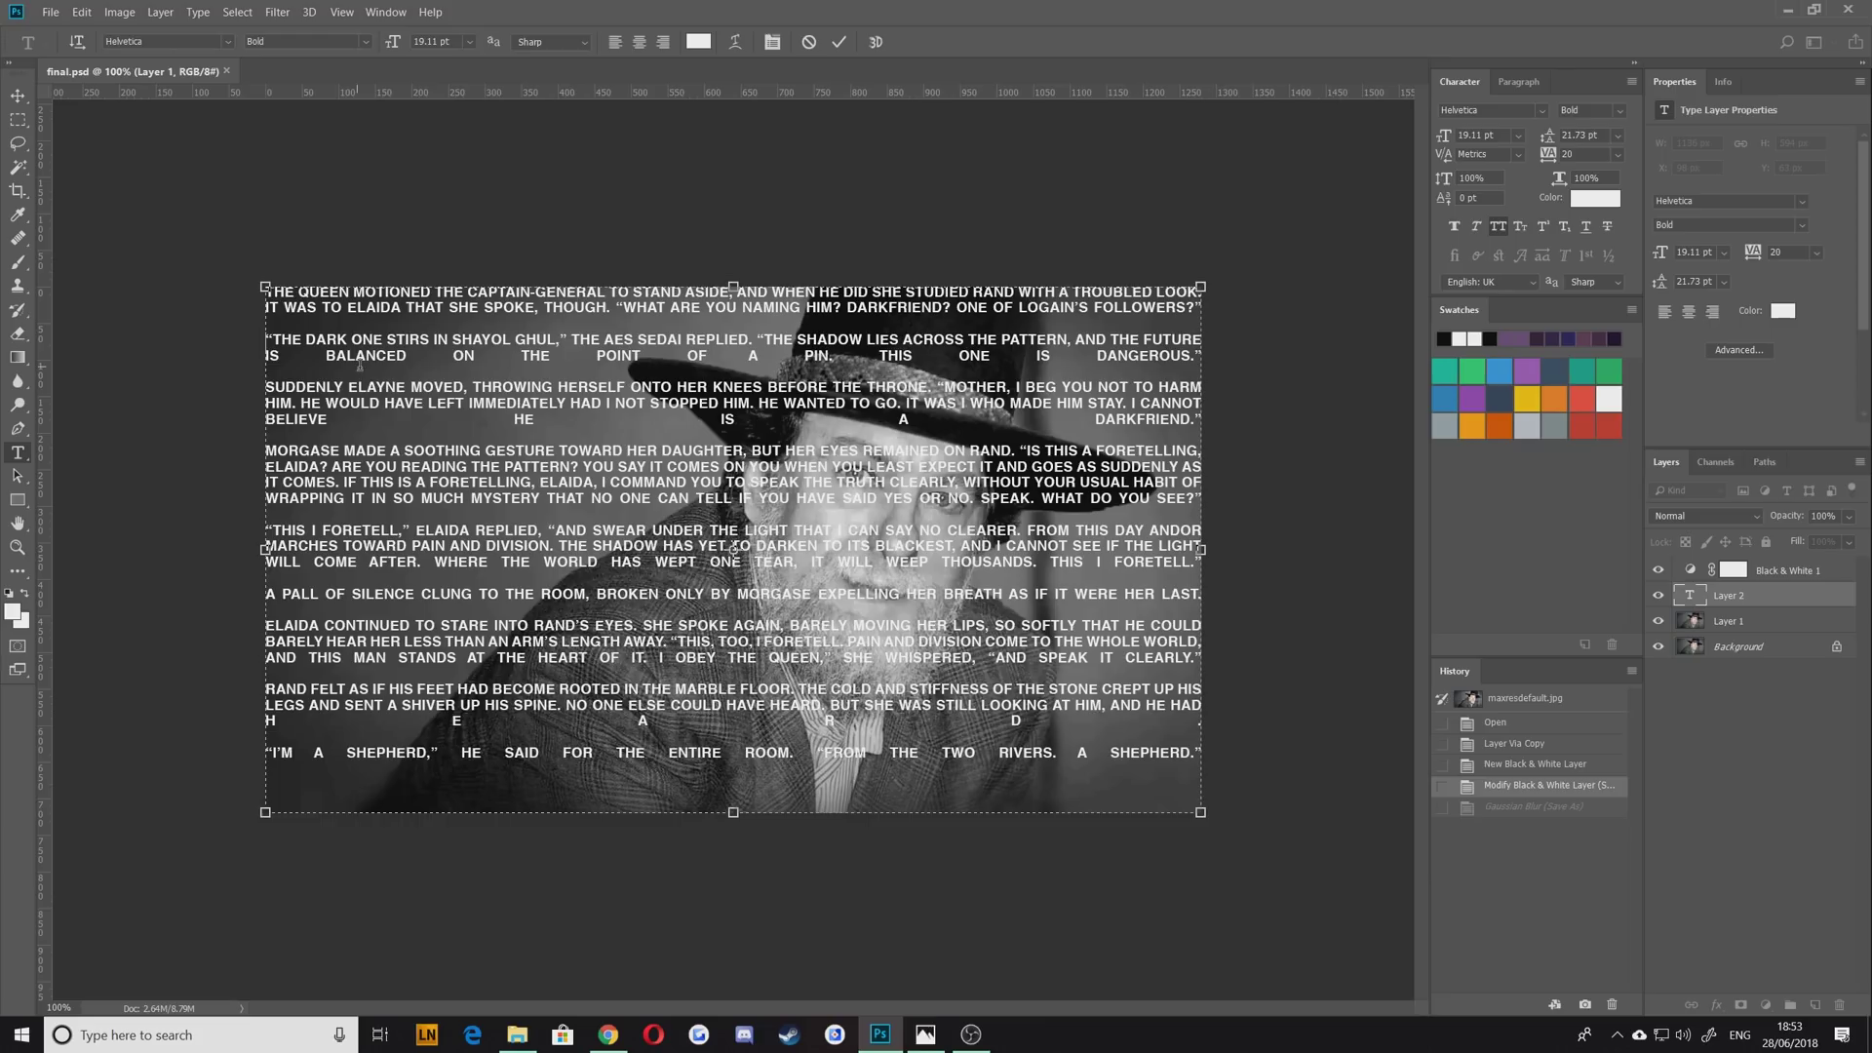
key("BackSpace")
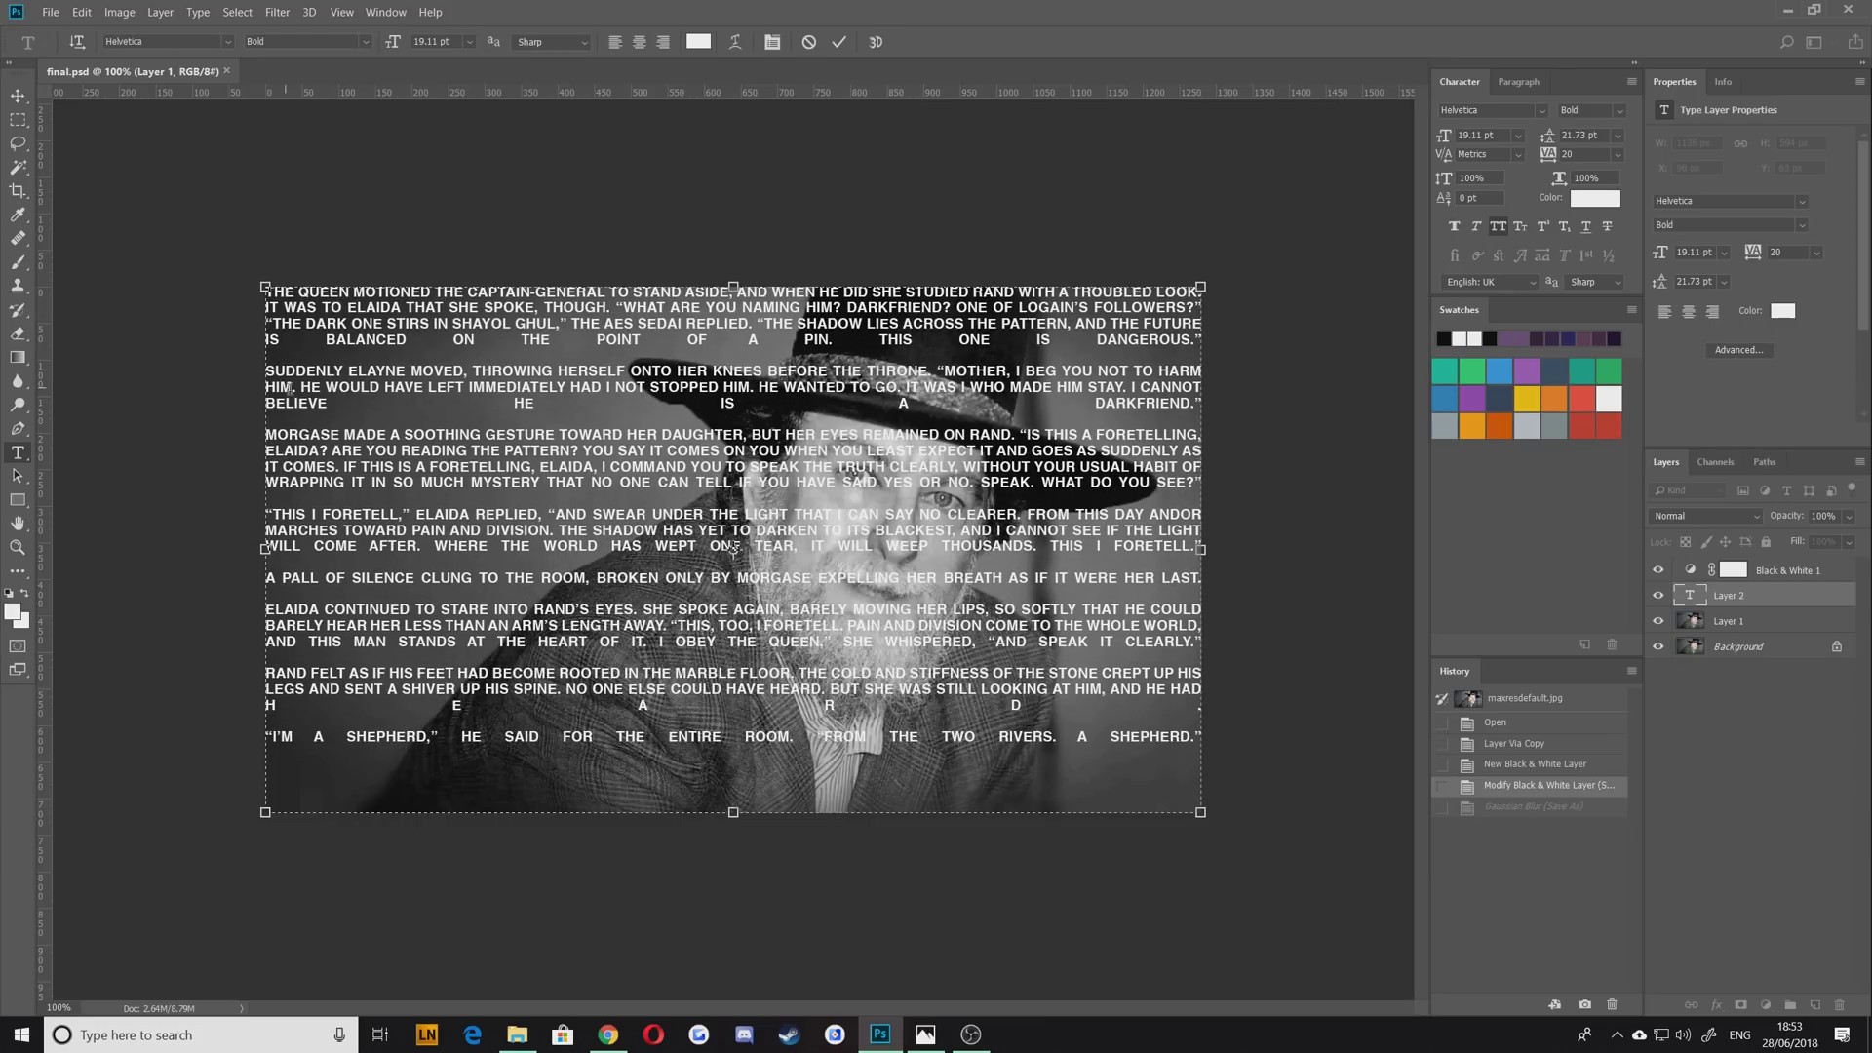
key("Up")
key("BackSpace")
key("BackSpace")
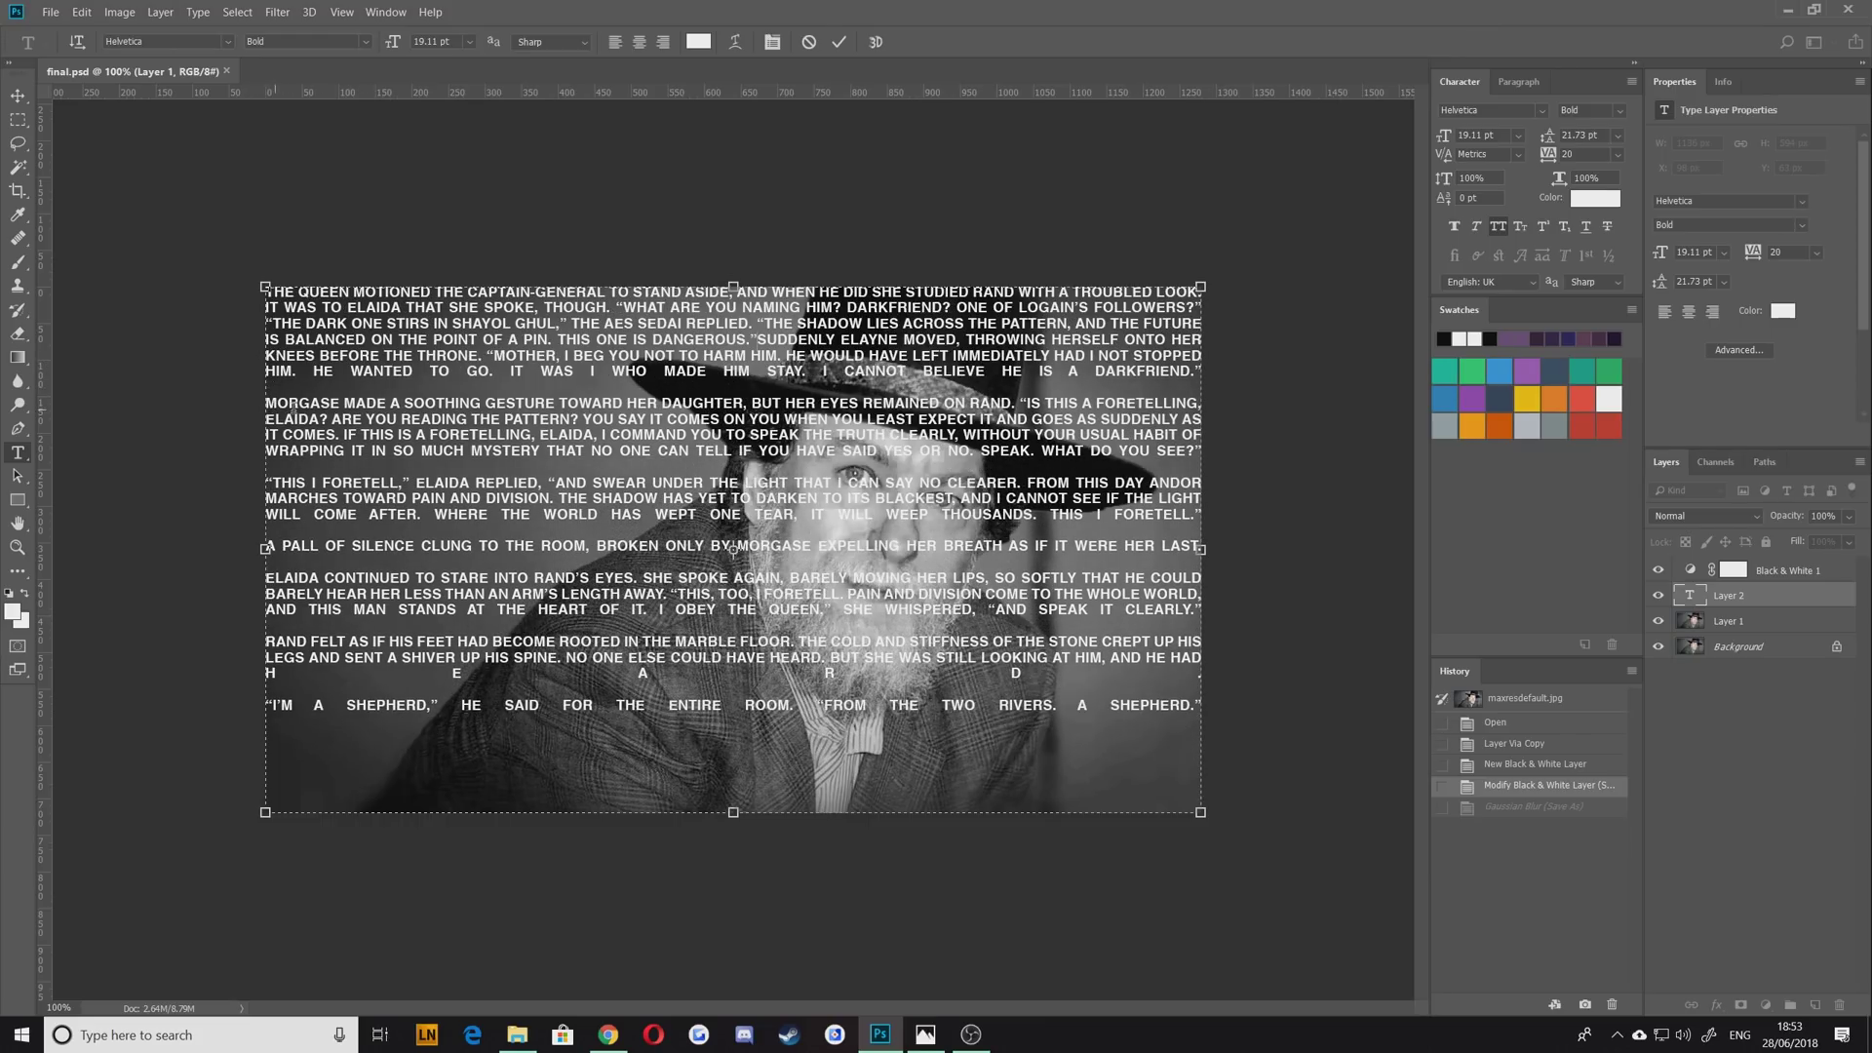
key("BackSpace")
key("BackSpace")
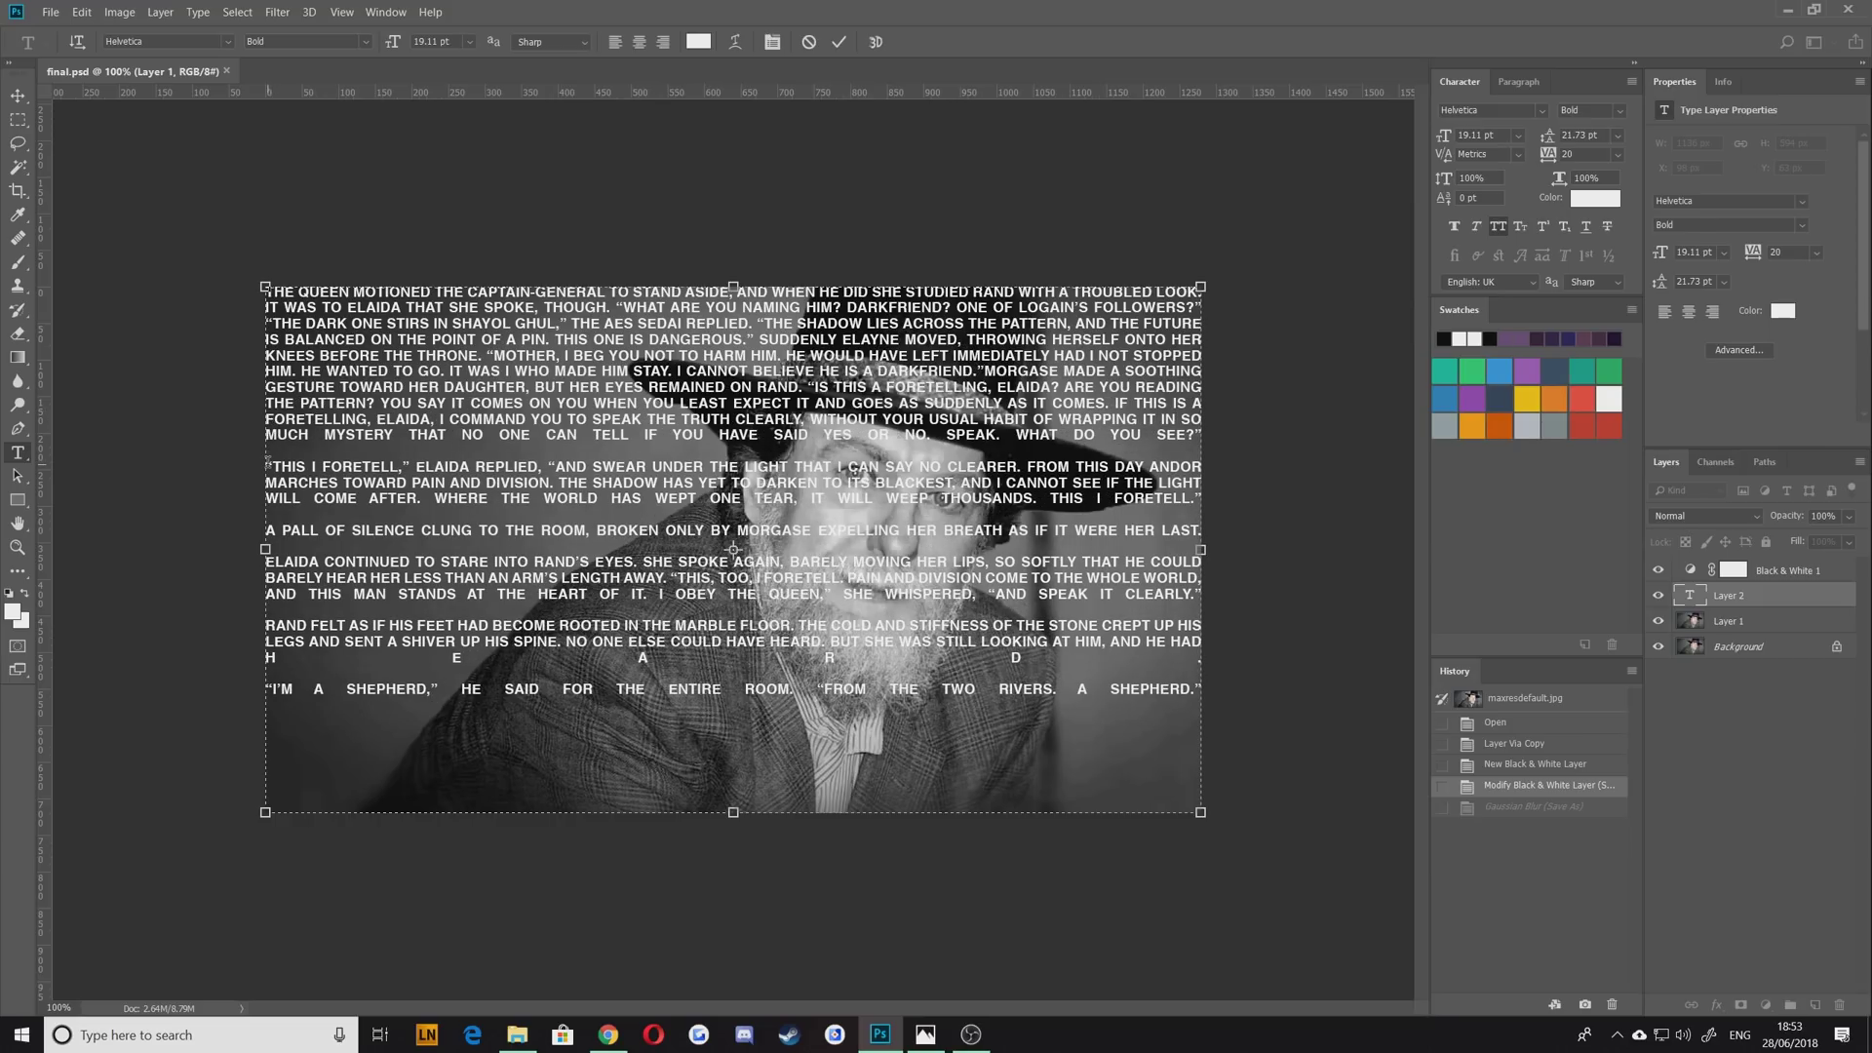
key("BackSpace")
key("BackSpace")
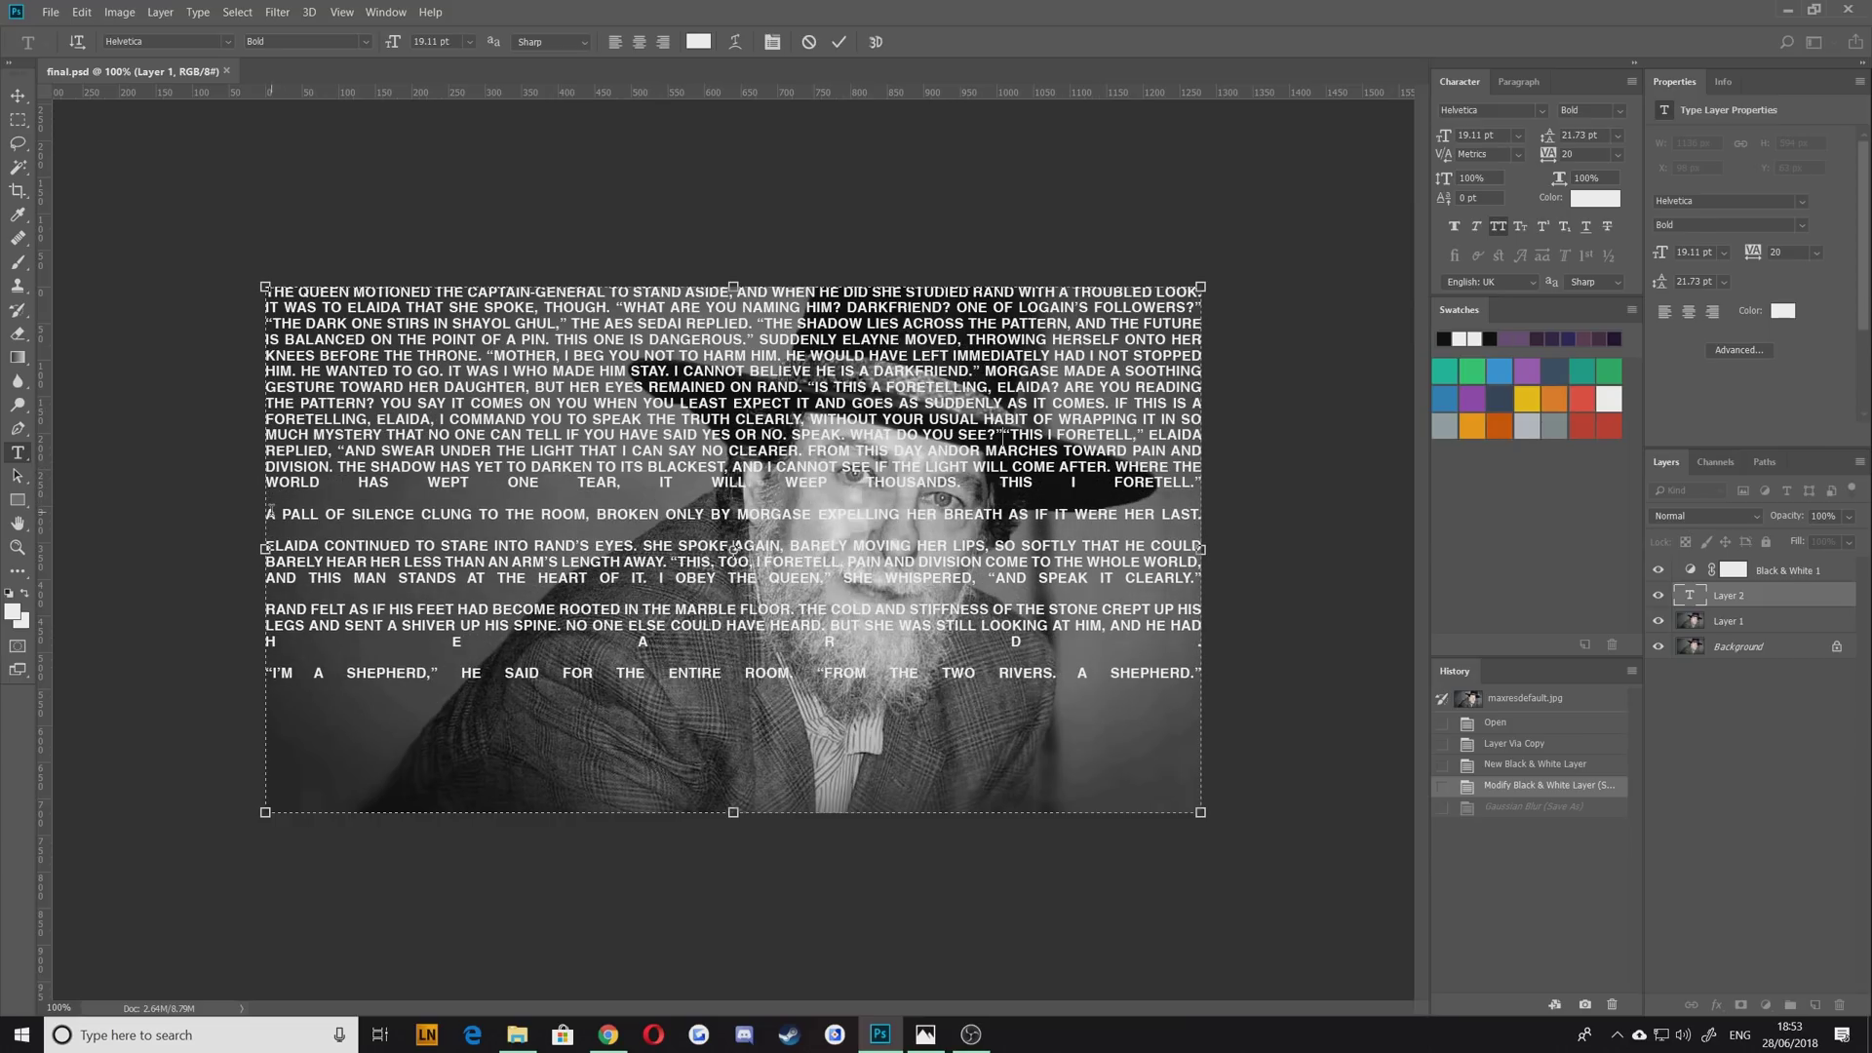
Join the remaining paragraphs, A PALL OF SILENCE through I'M A SHEPHERD, keeping Justify All alignment
key("BackSpace")
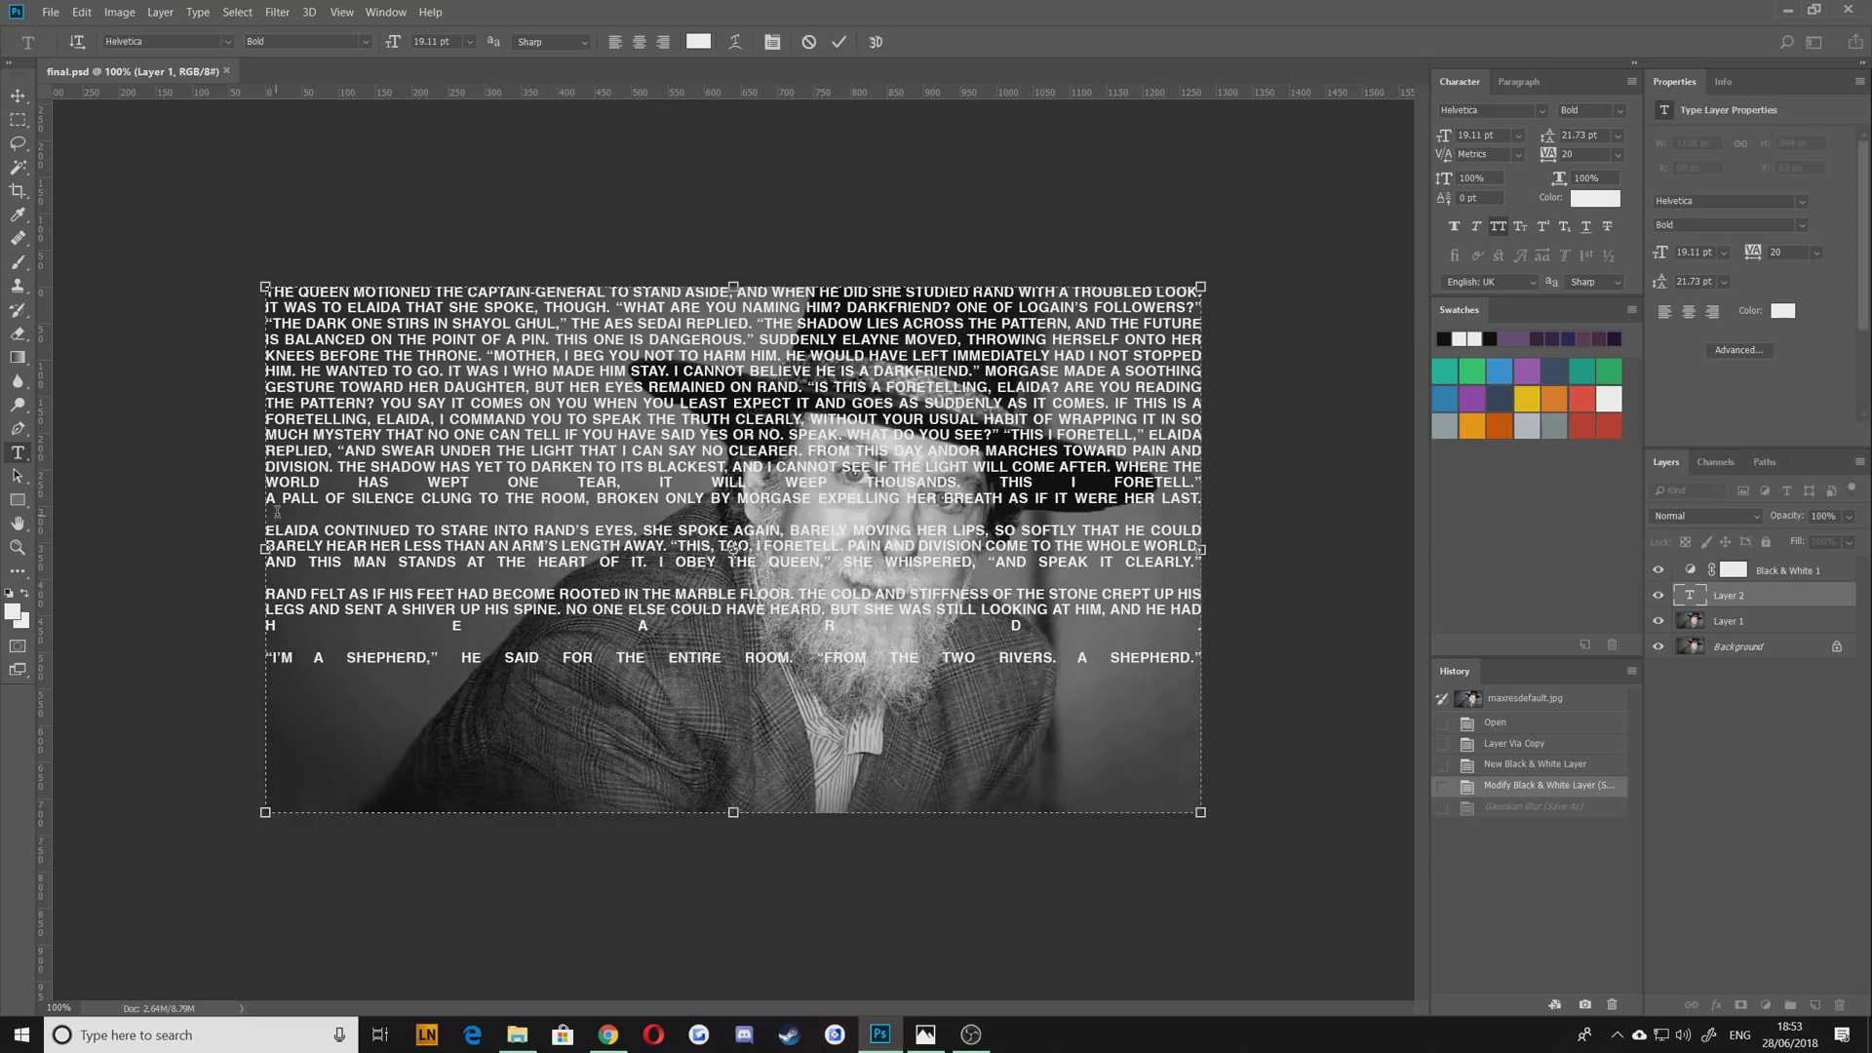
key("BackSpace")
key("Down")
key("Down")
key("Down")
key("BackSpace")
key("BackSpace")
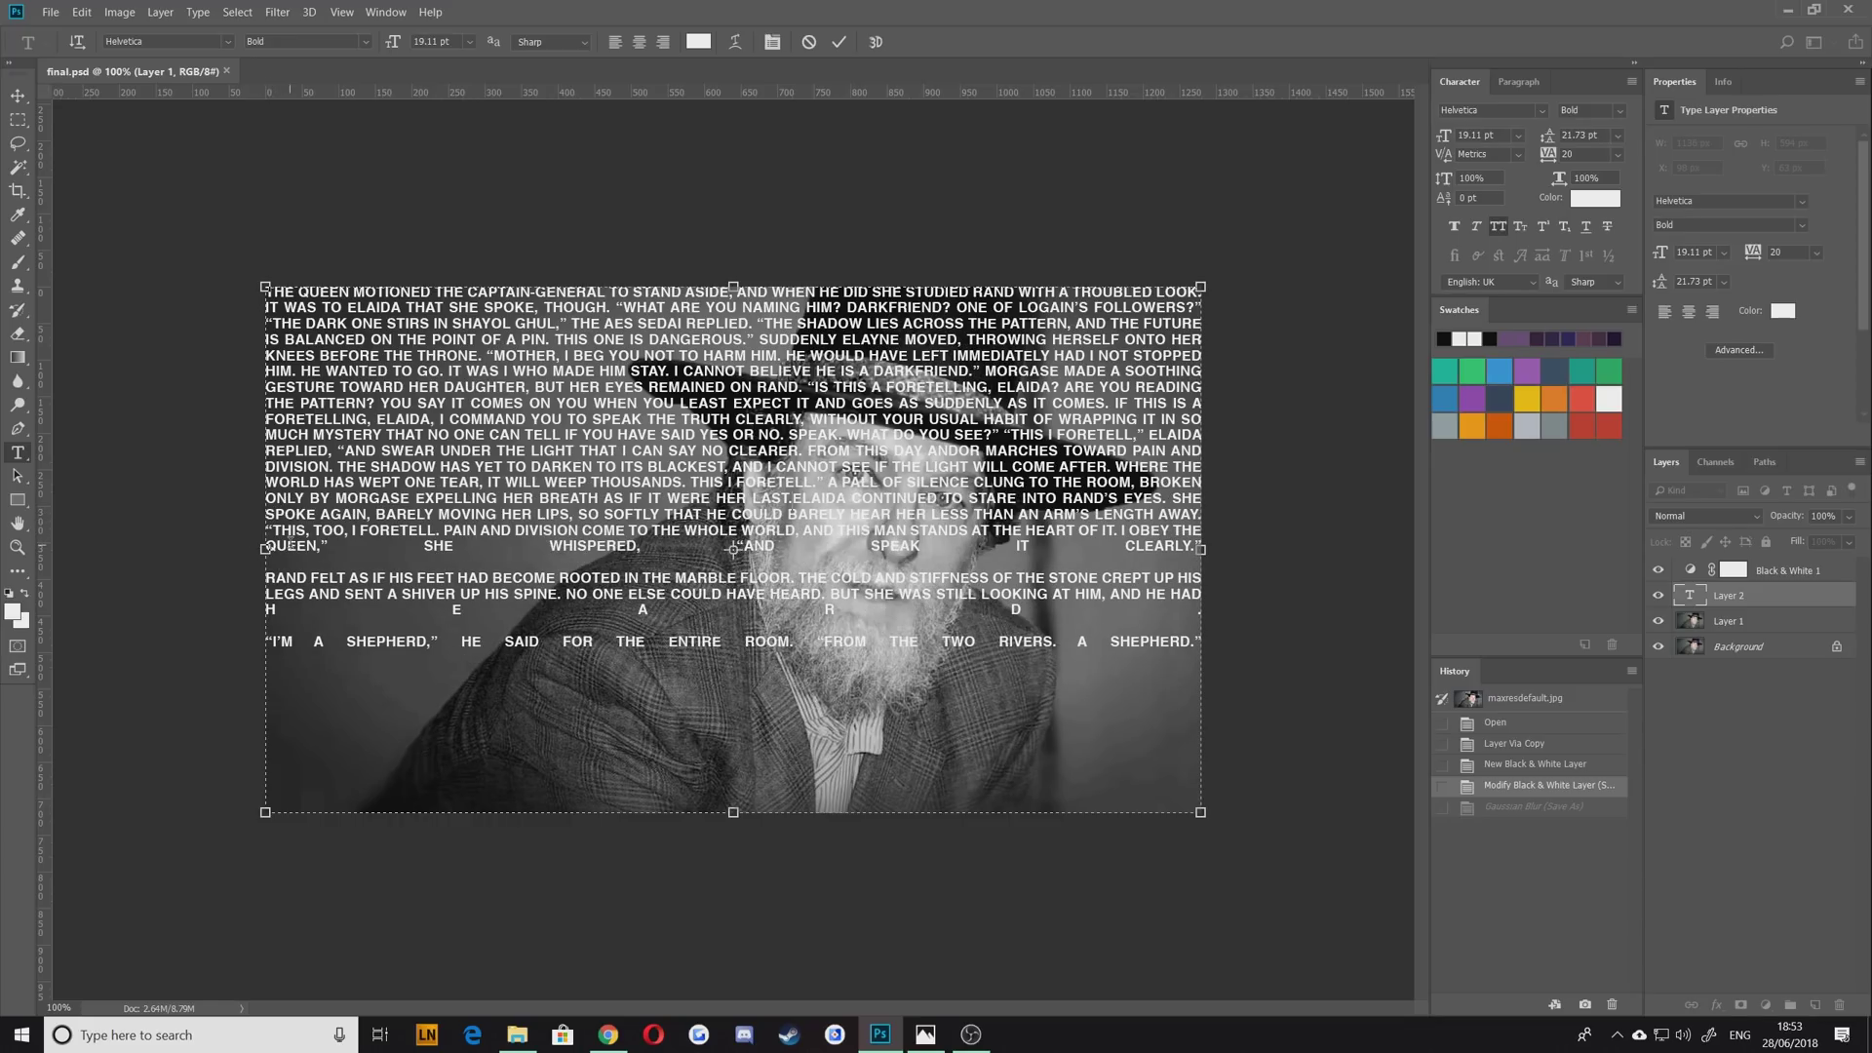
left_click(1518, 81)
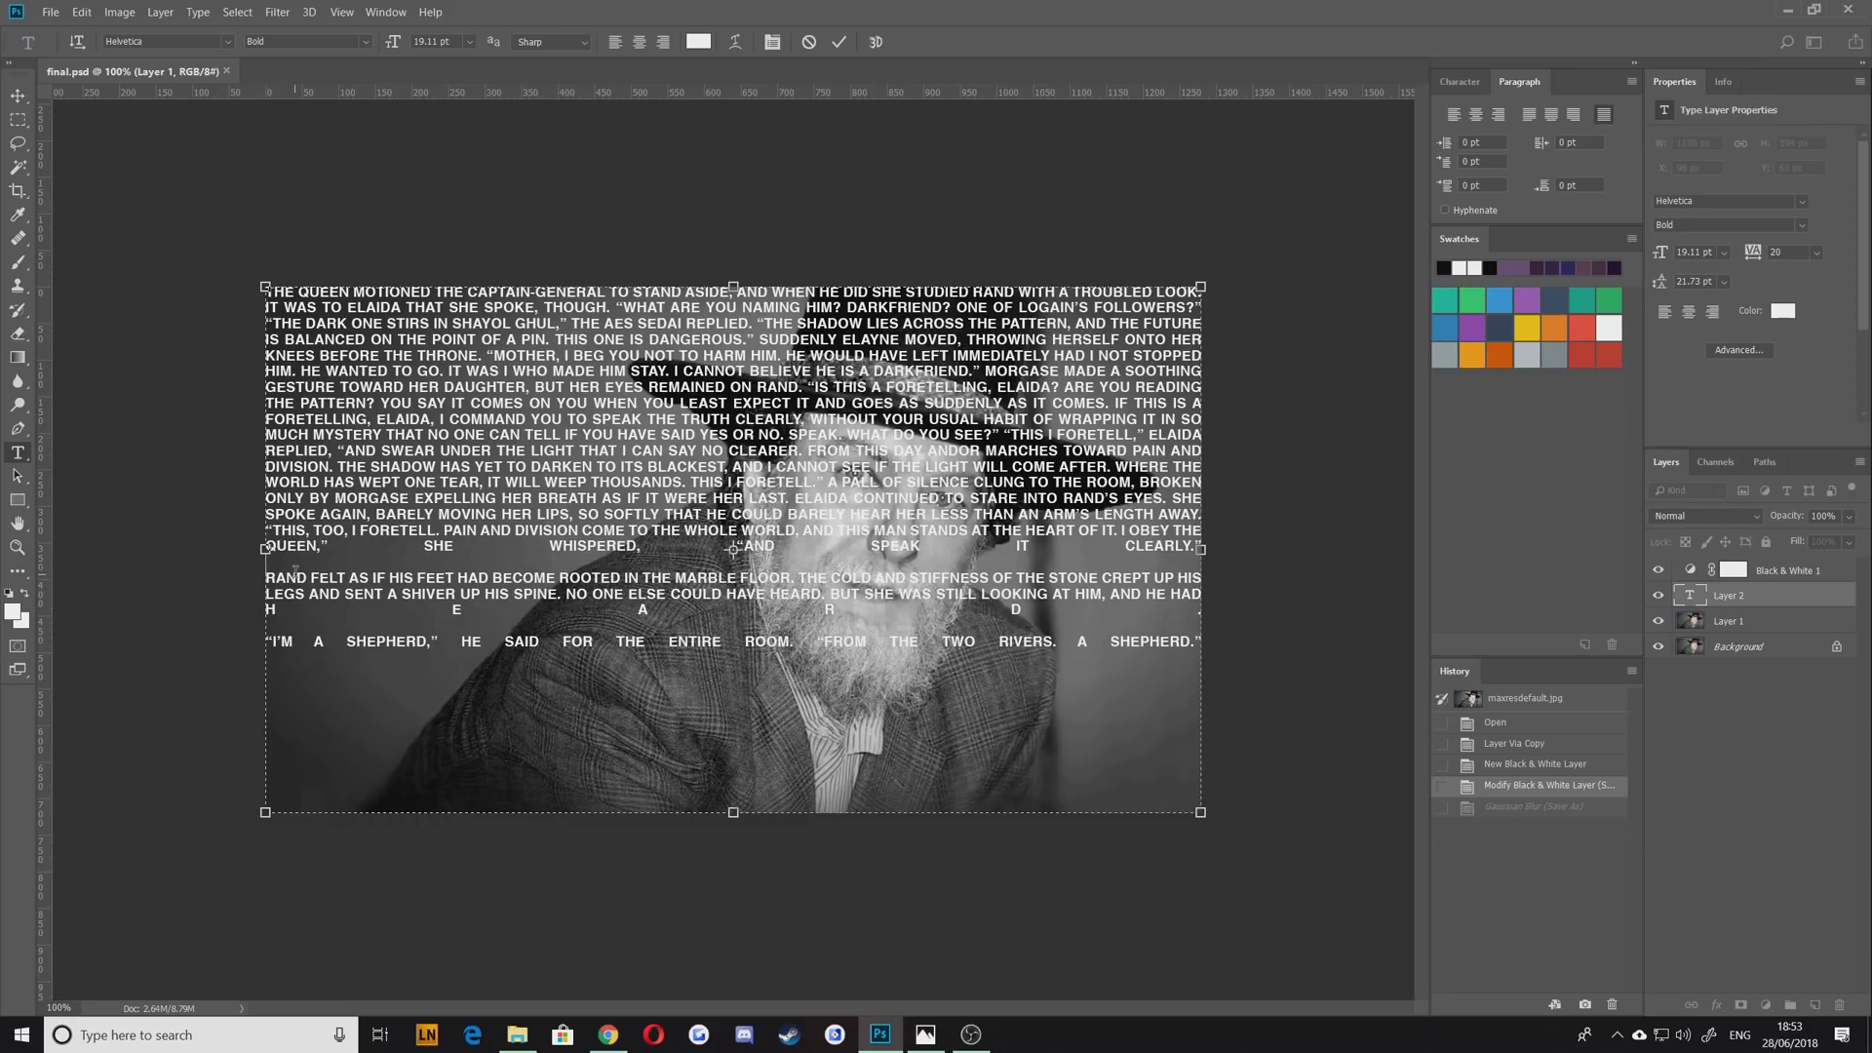
key("BackSpace")
key("BackSpace")
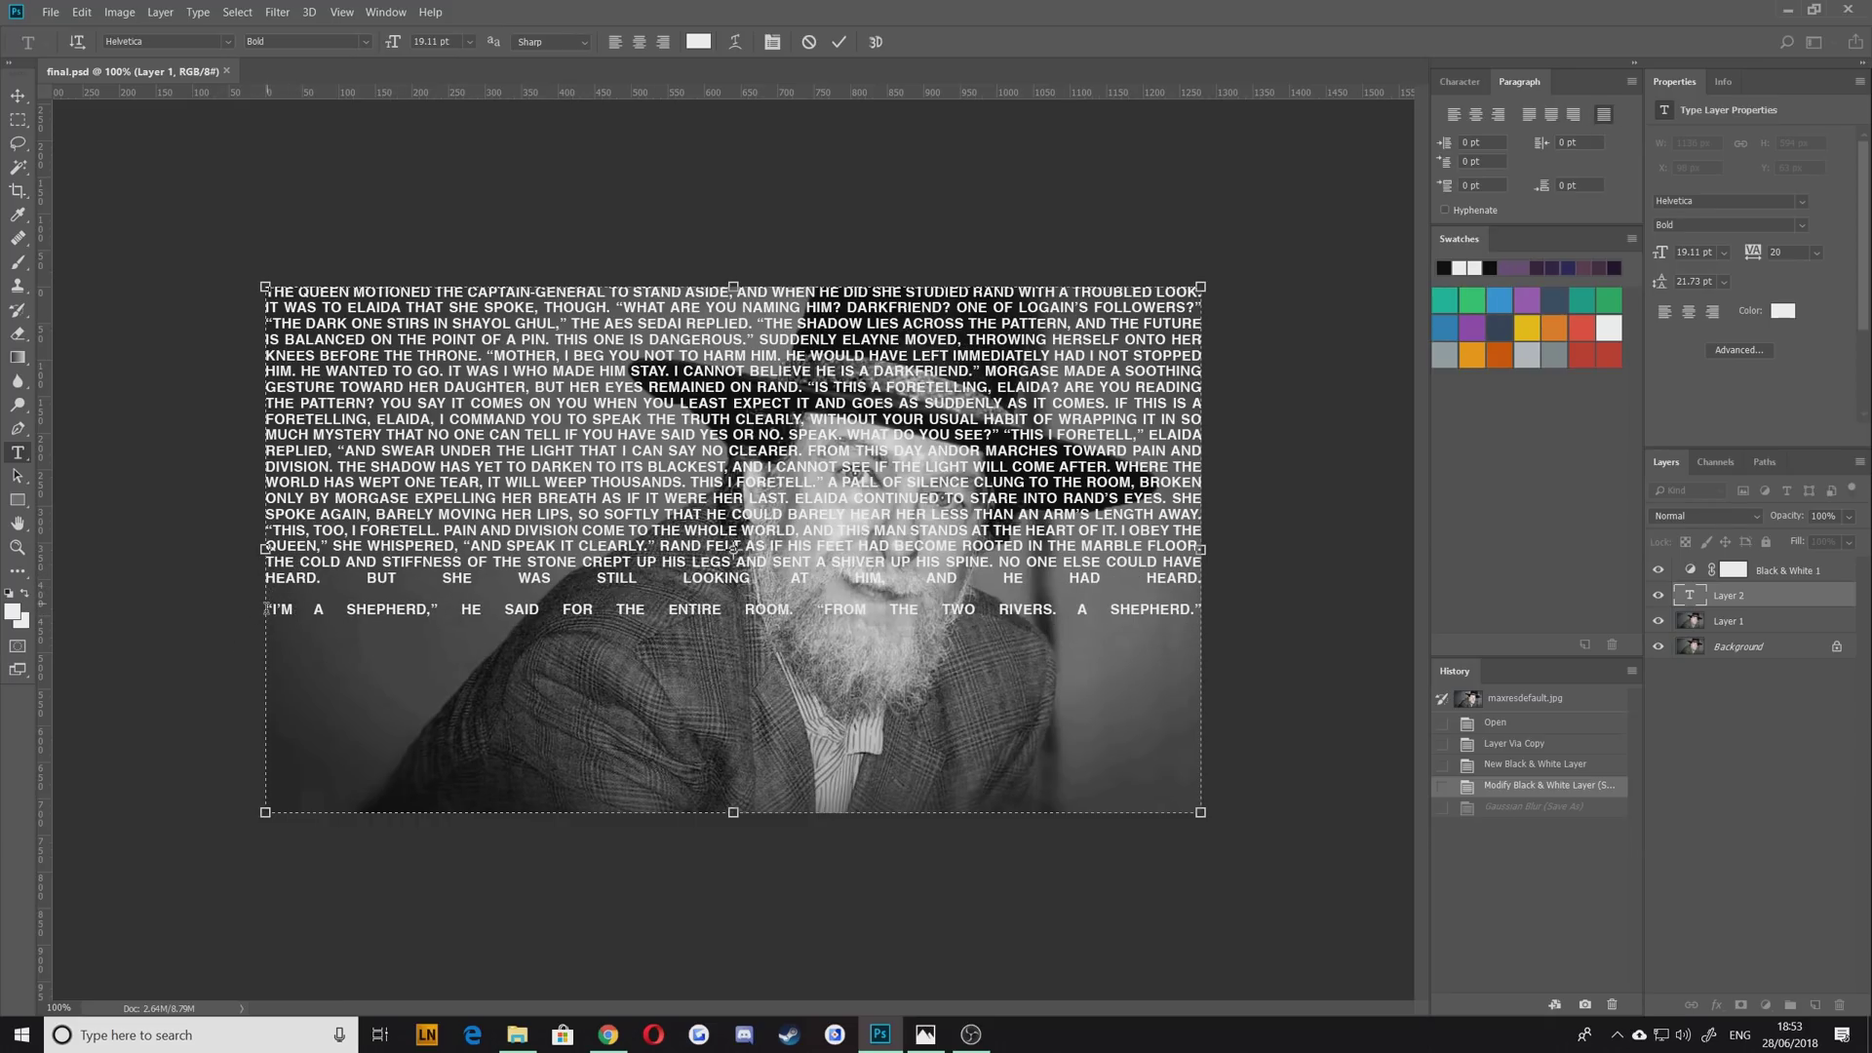
key("BackSpace")
key("BackSpace")
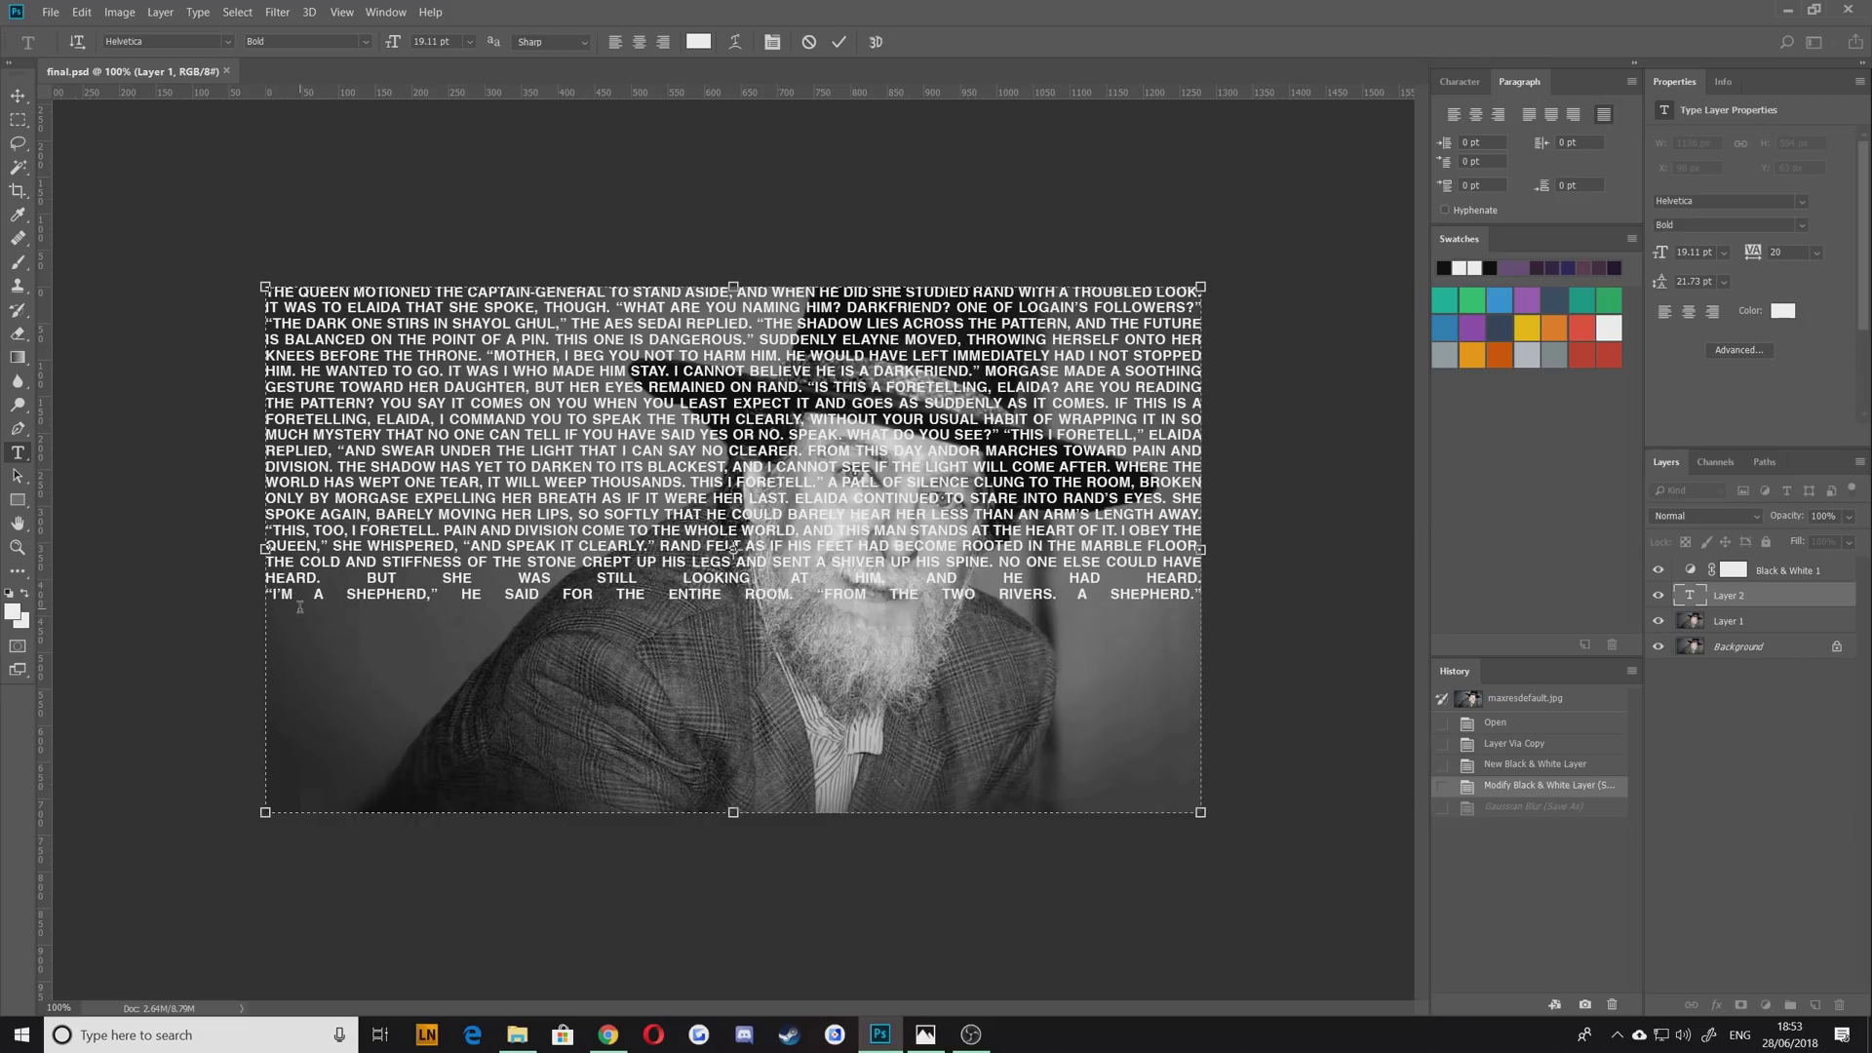
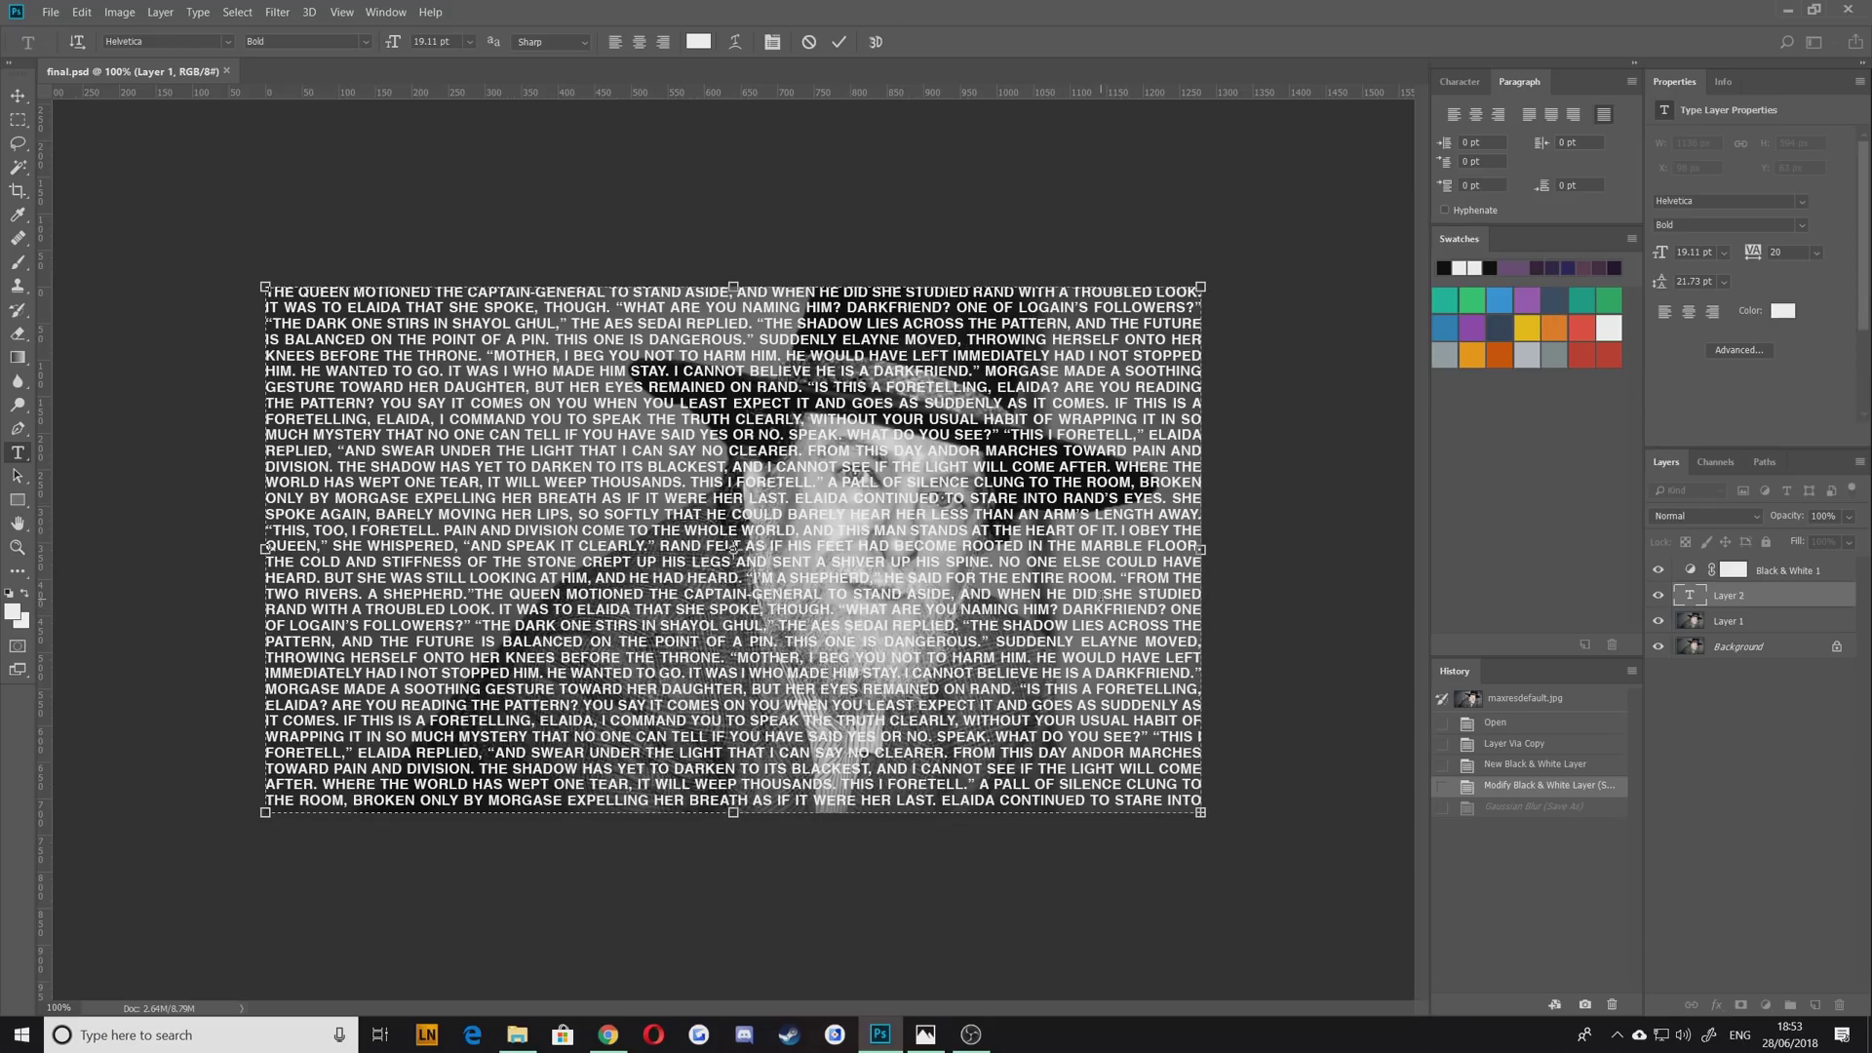
Commit the white uppercase text block, then select all of it again with Ctrl+A for editing
left_click(18, 97)
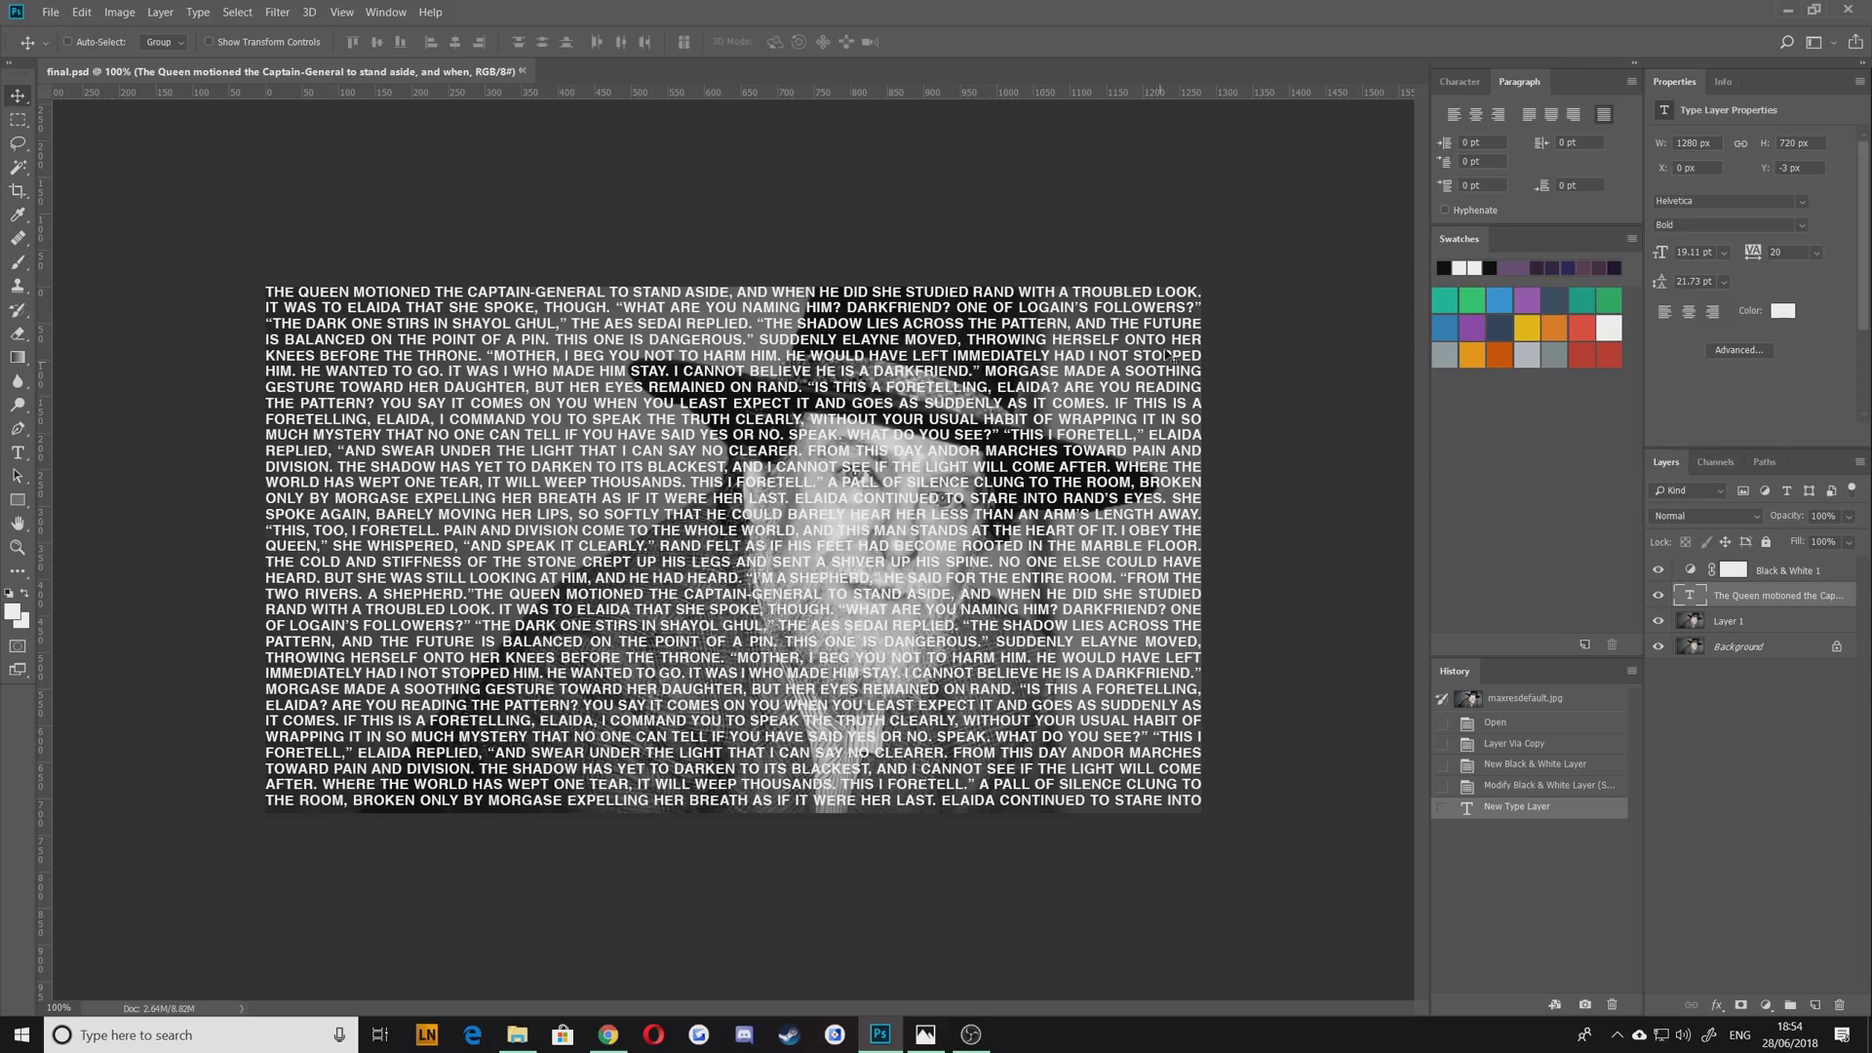
key("ctrl")
key("ctrl+a")
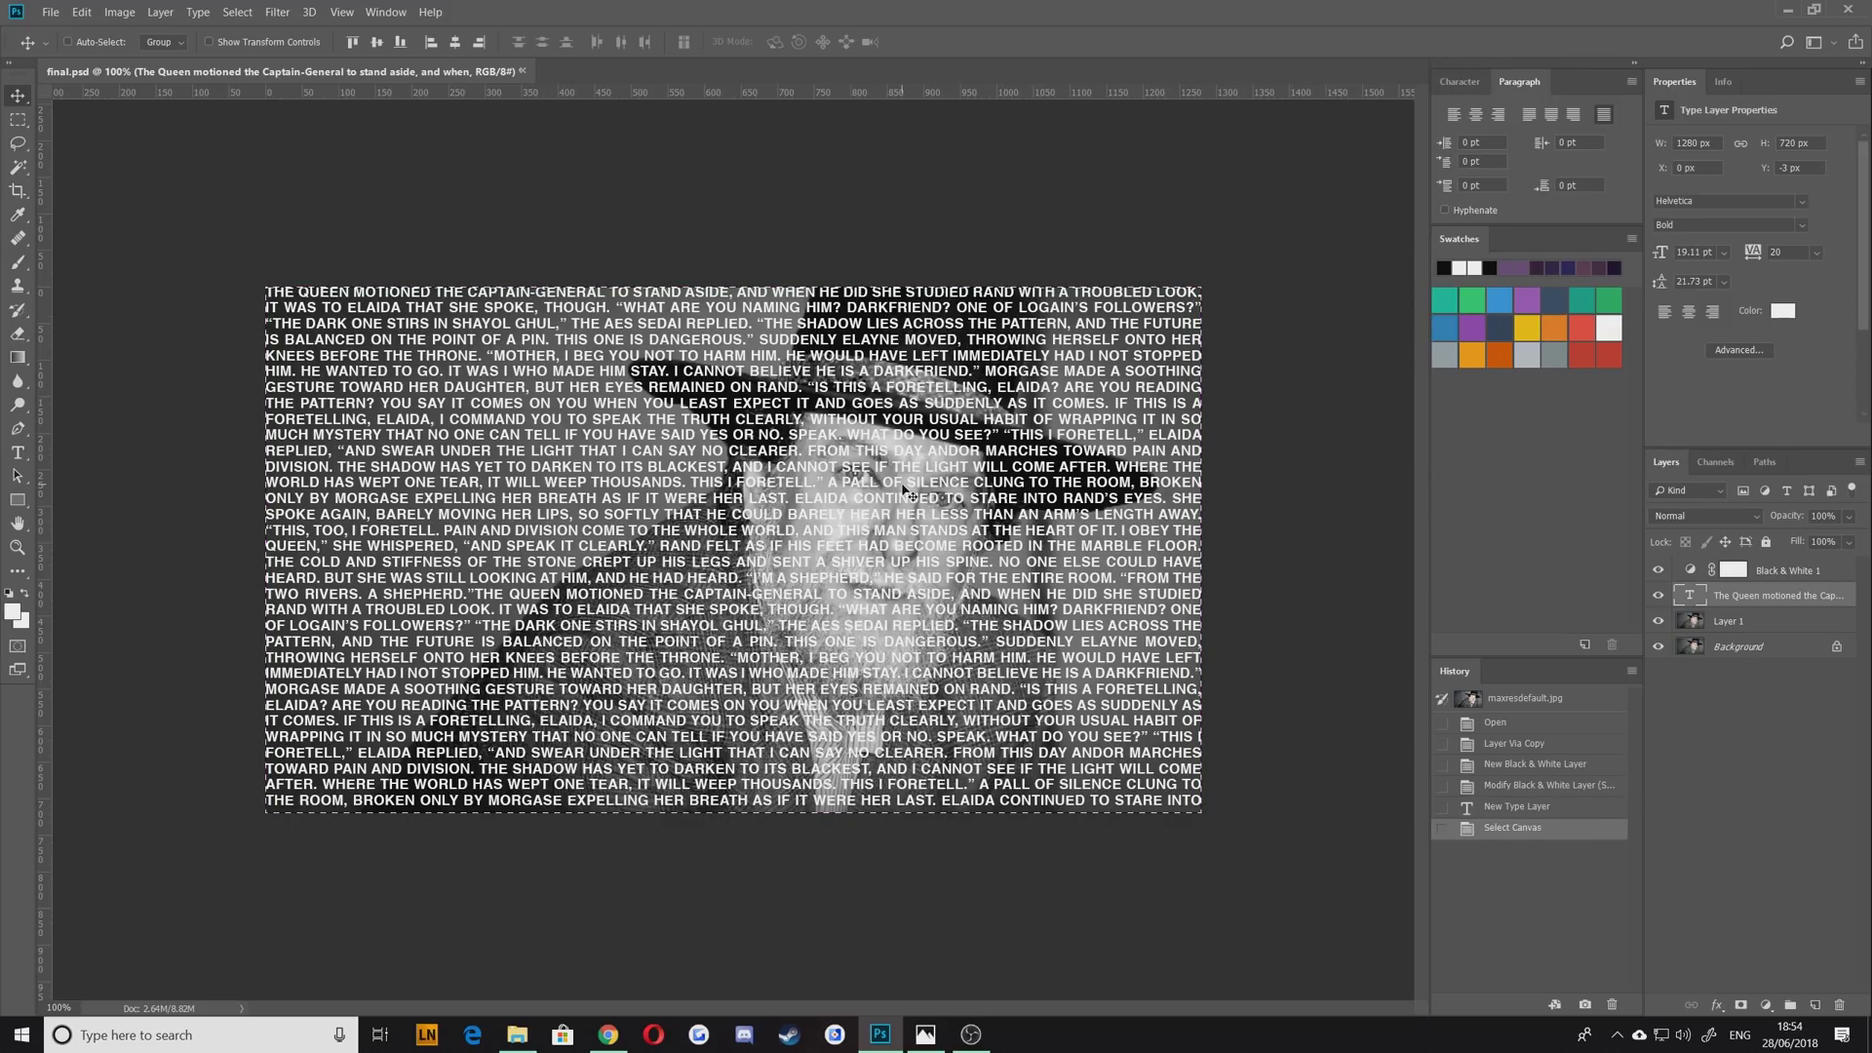
key("ctrl+a")
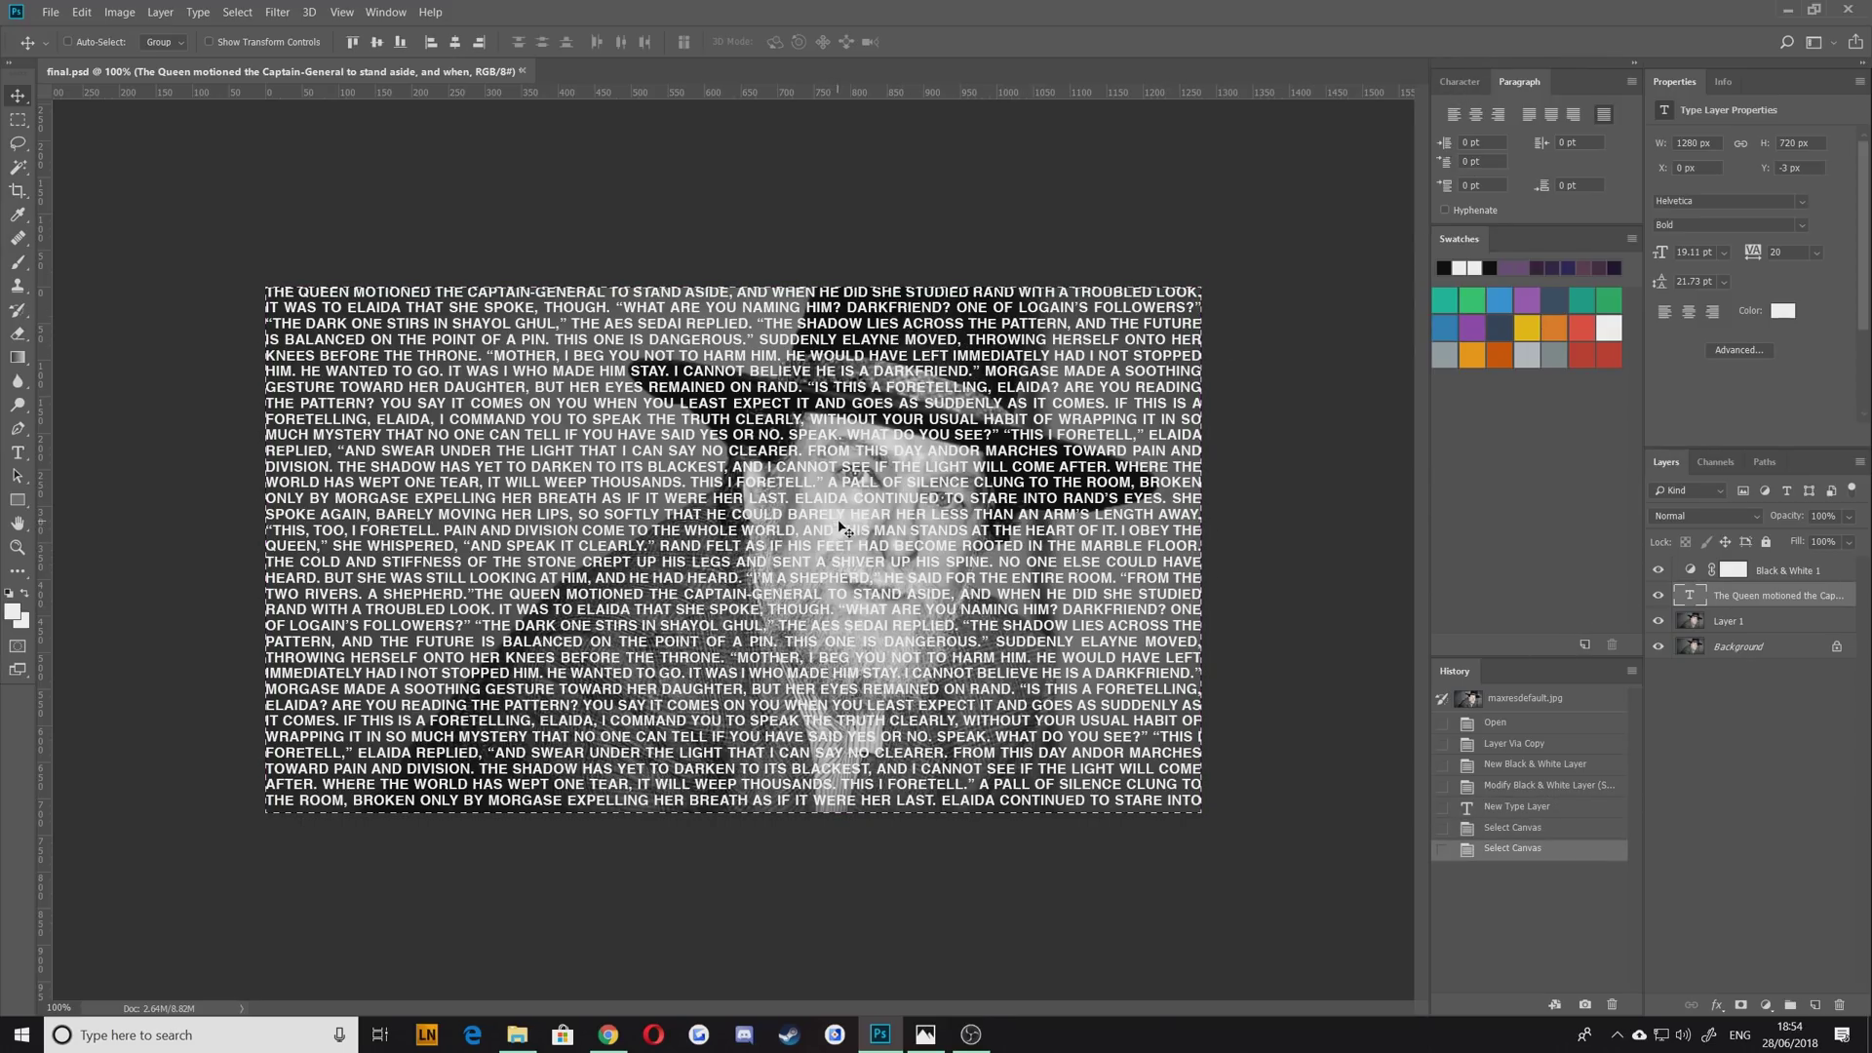
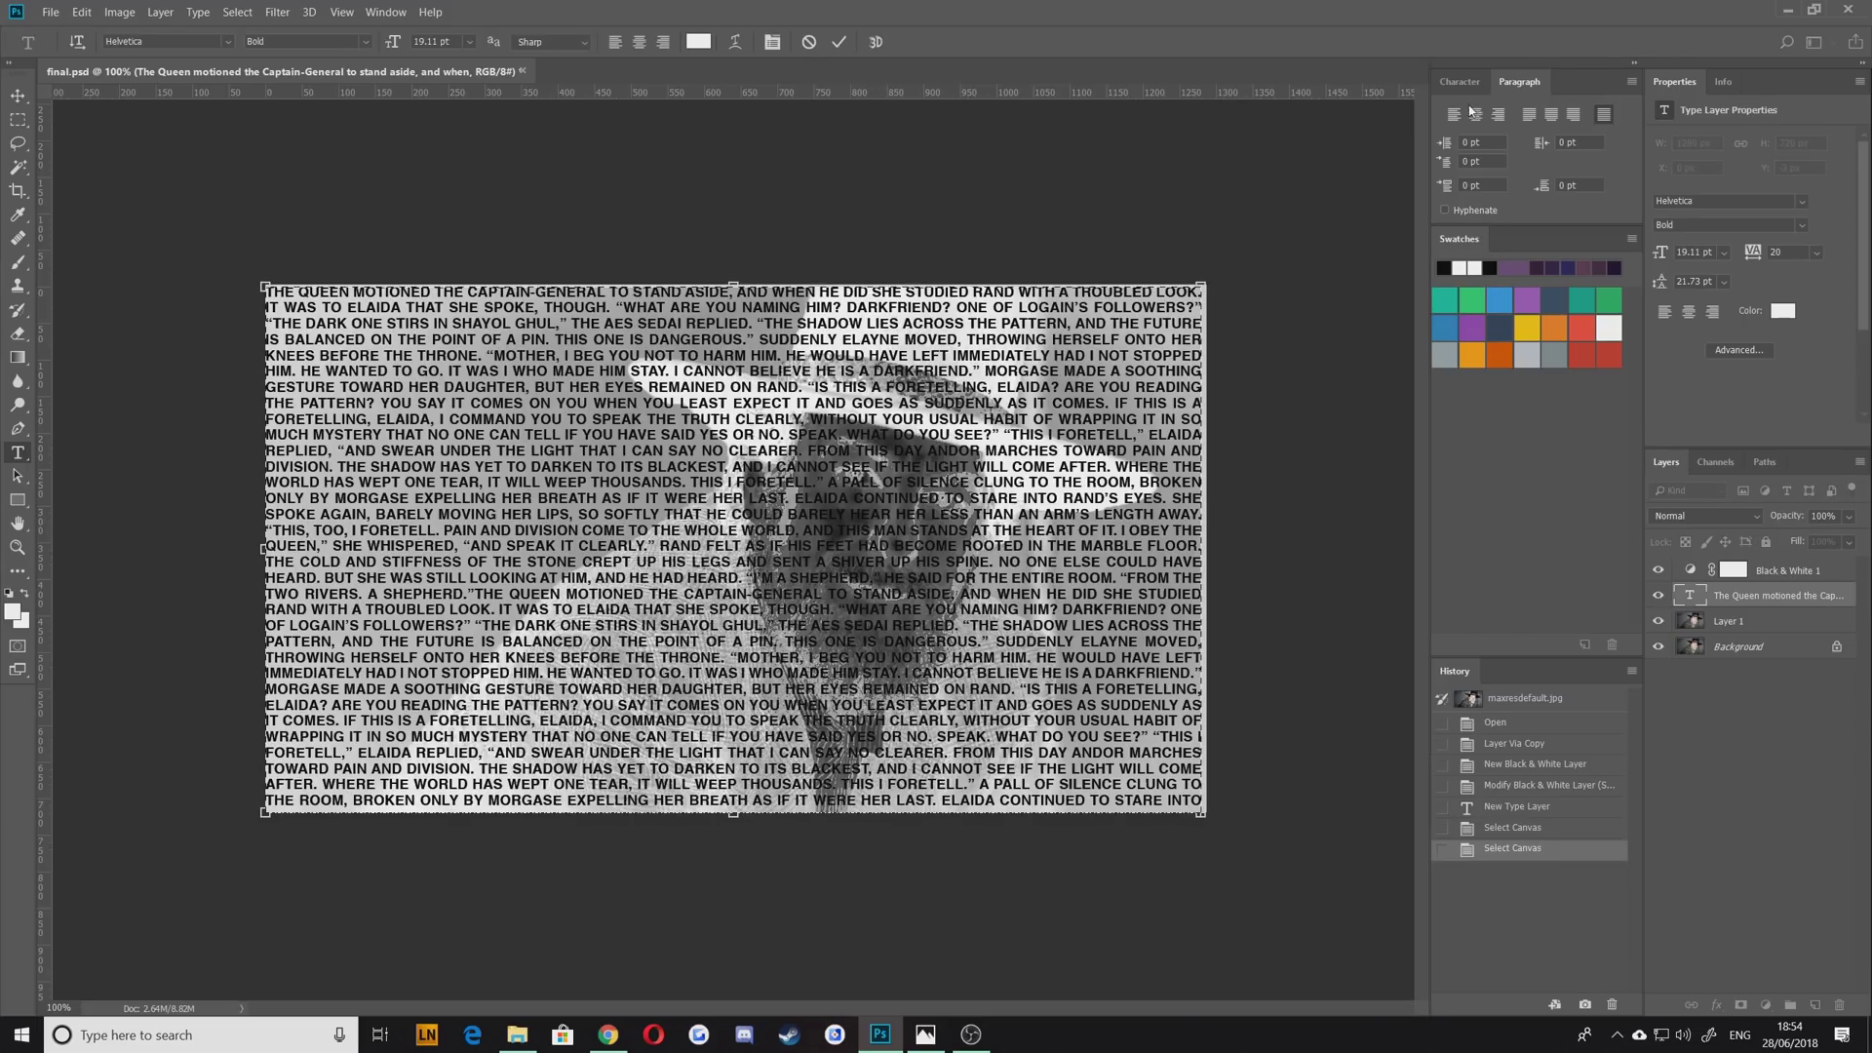
Set the quote text to 16.11 pt with 19 pt leading in the Character panel
left_click(1459, 81)
left_click_drag(1447, 137, 1442, 138)
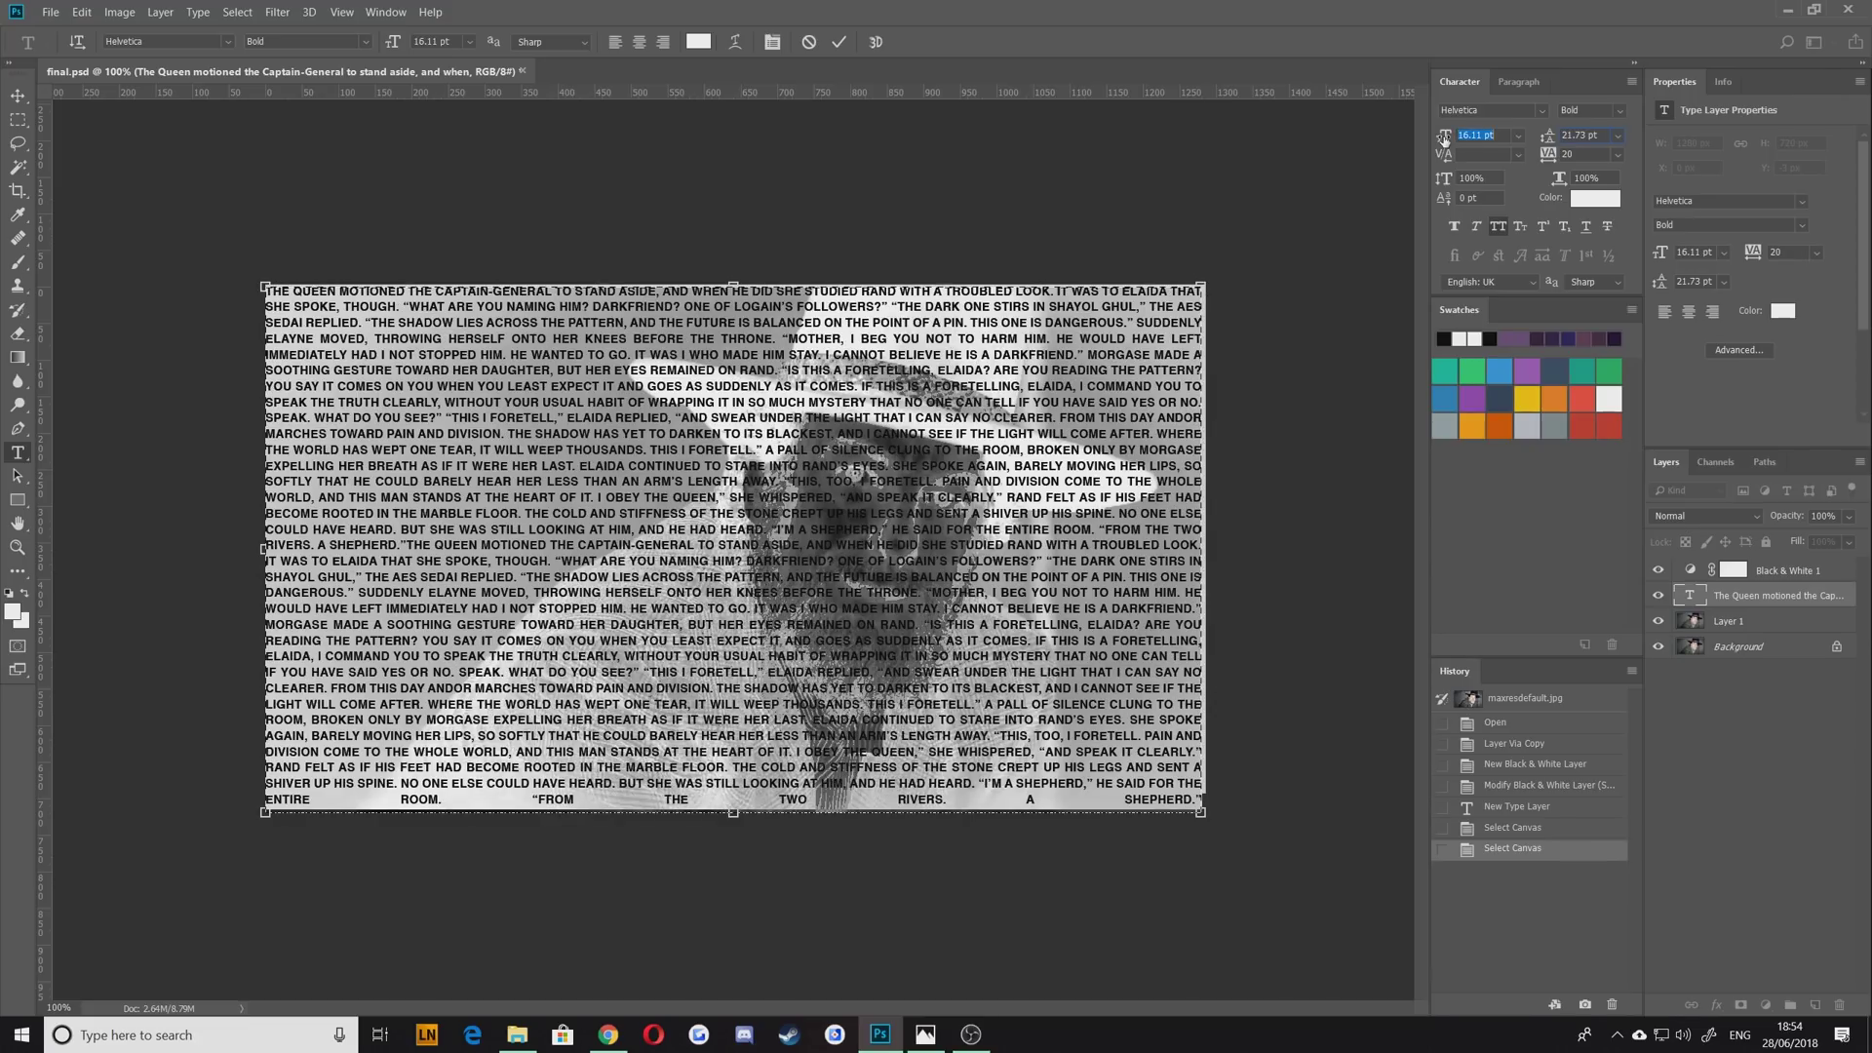
key("Tab")
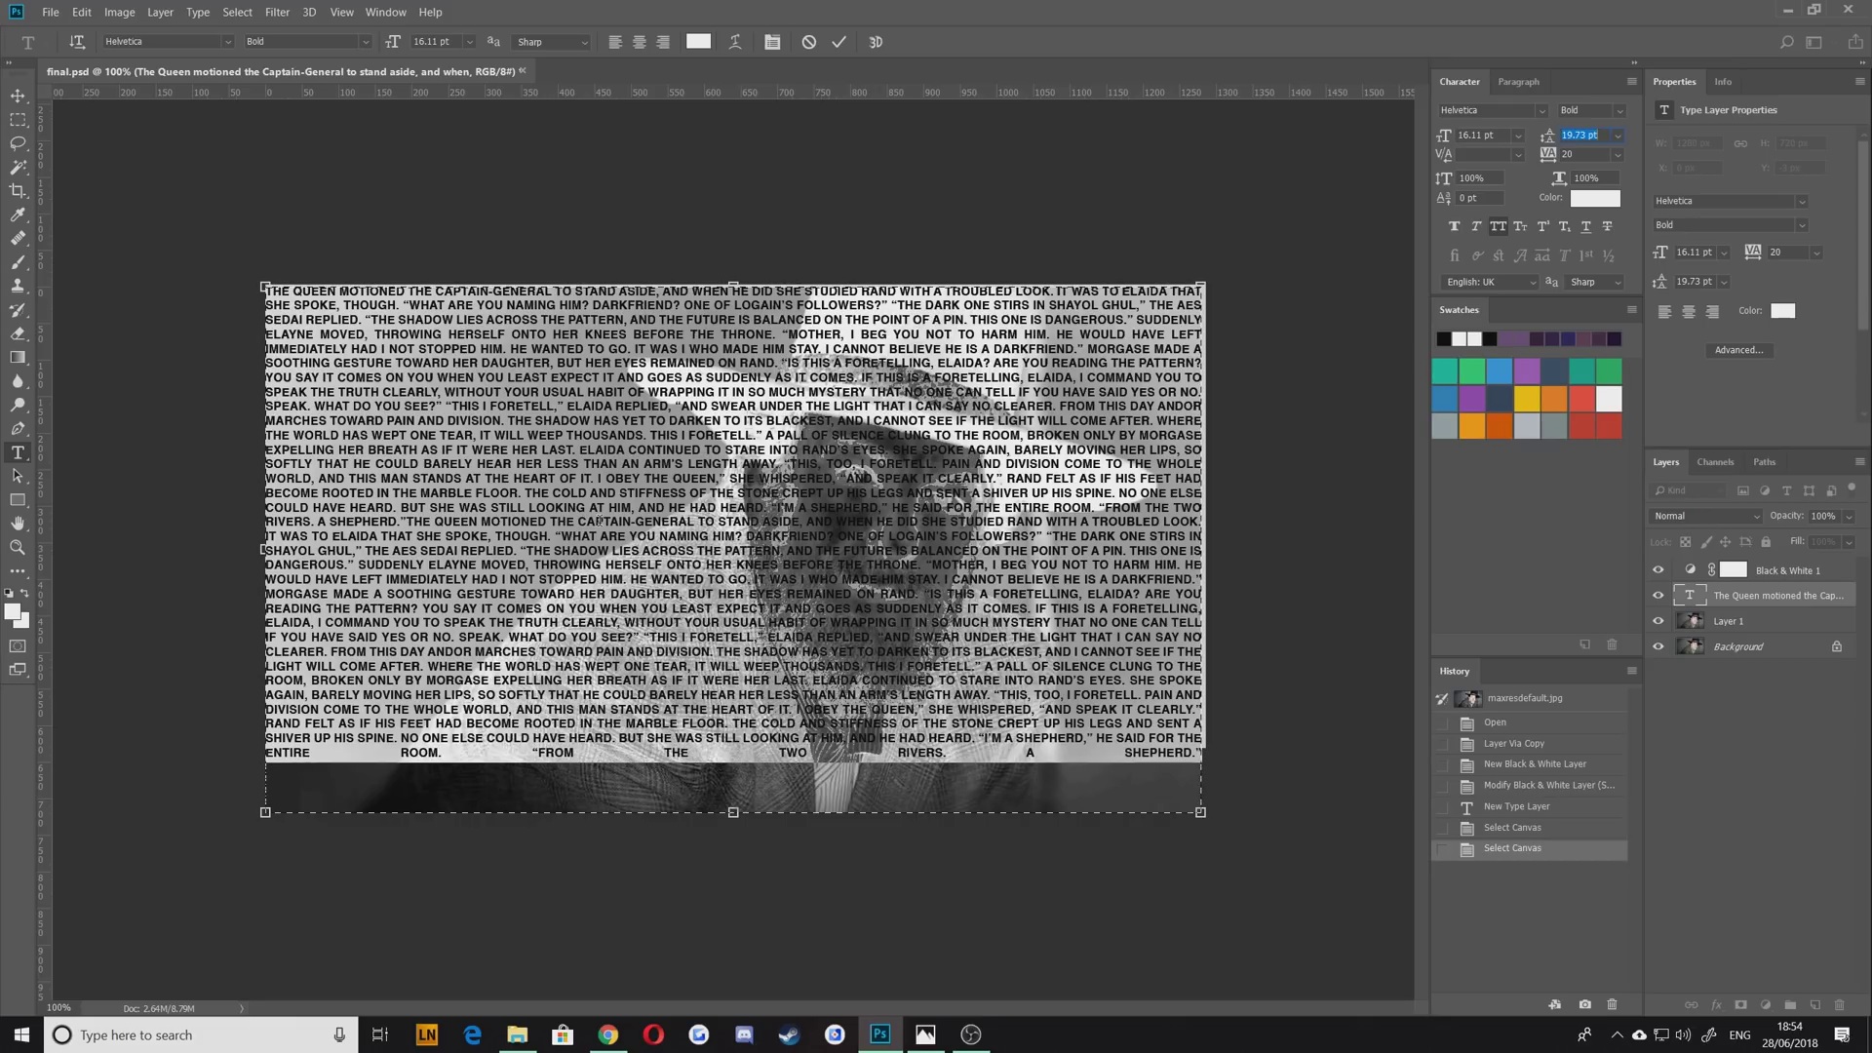
left_click(1597, 134)
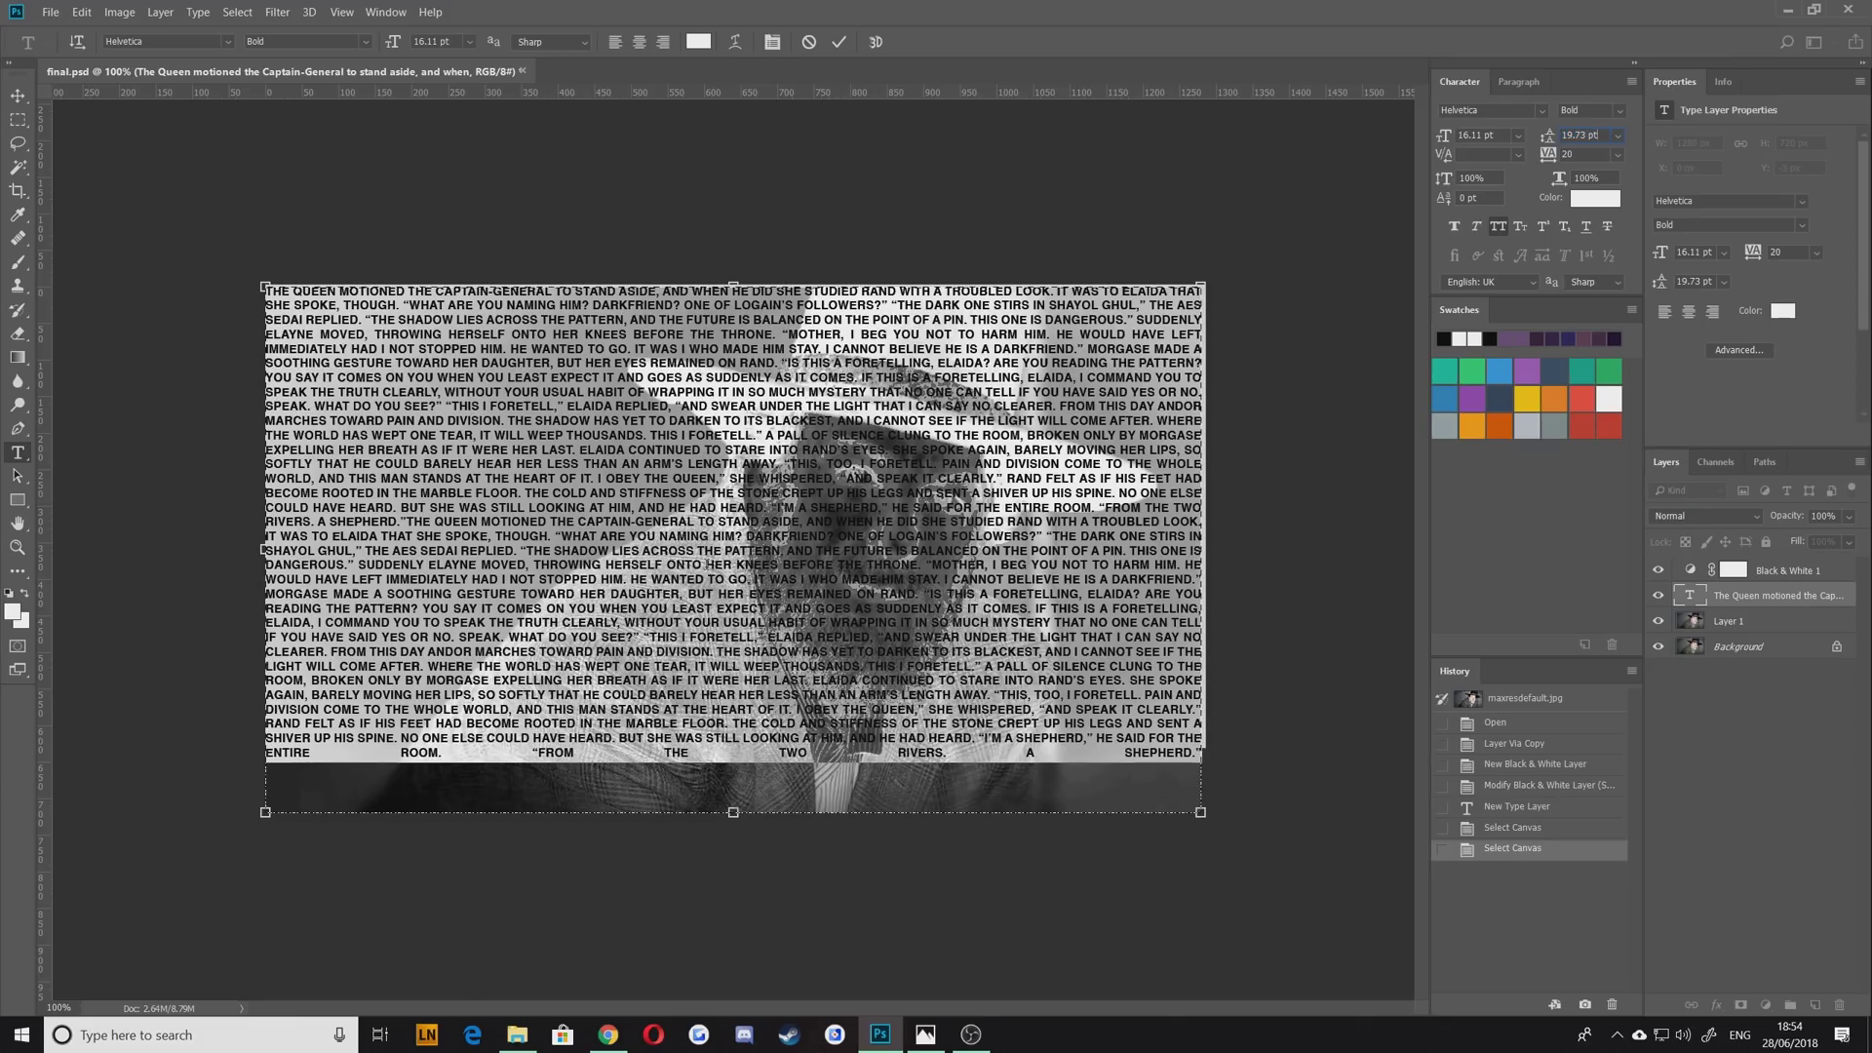
key("Down")
type("19")
key("Return")
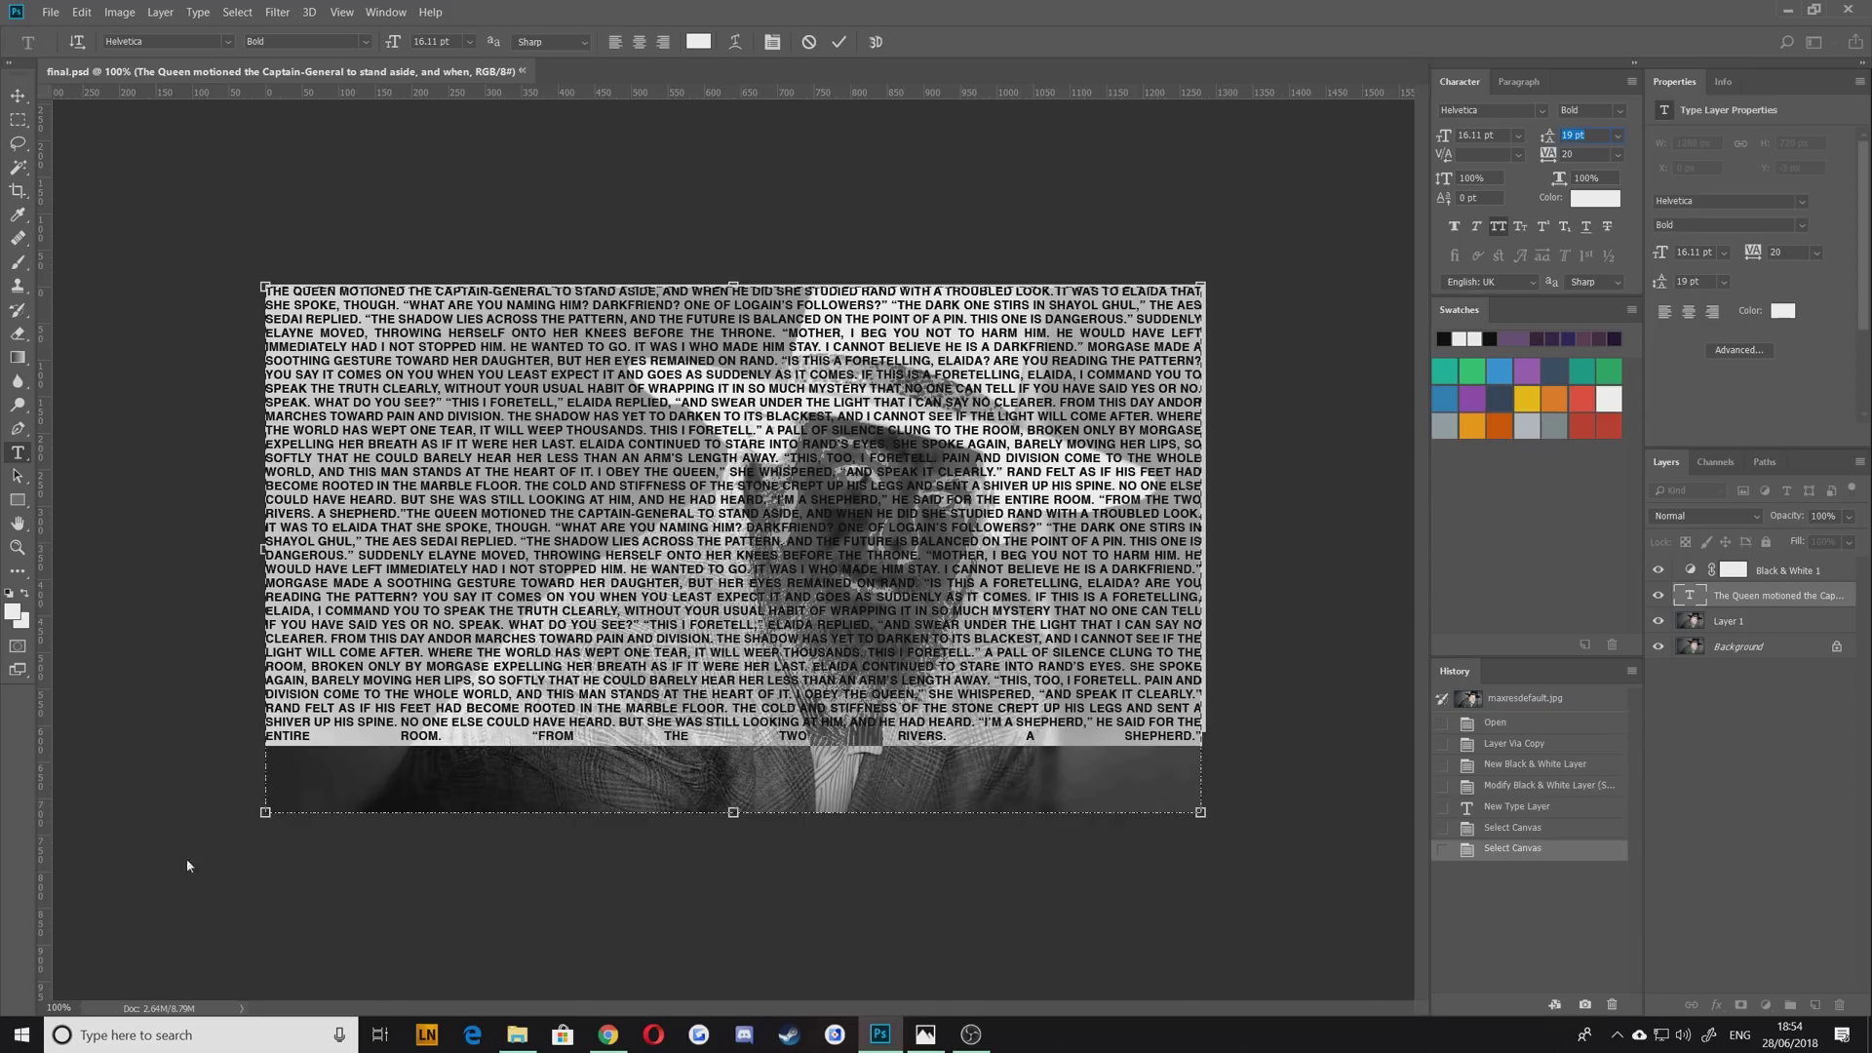
Paste another copy of the passage to fill the canvas and commit the text edit
left_click(734, 554)
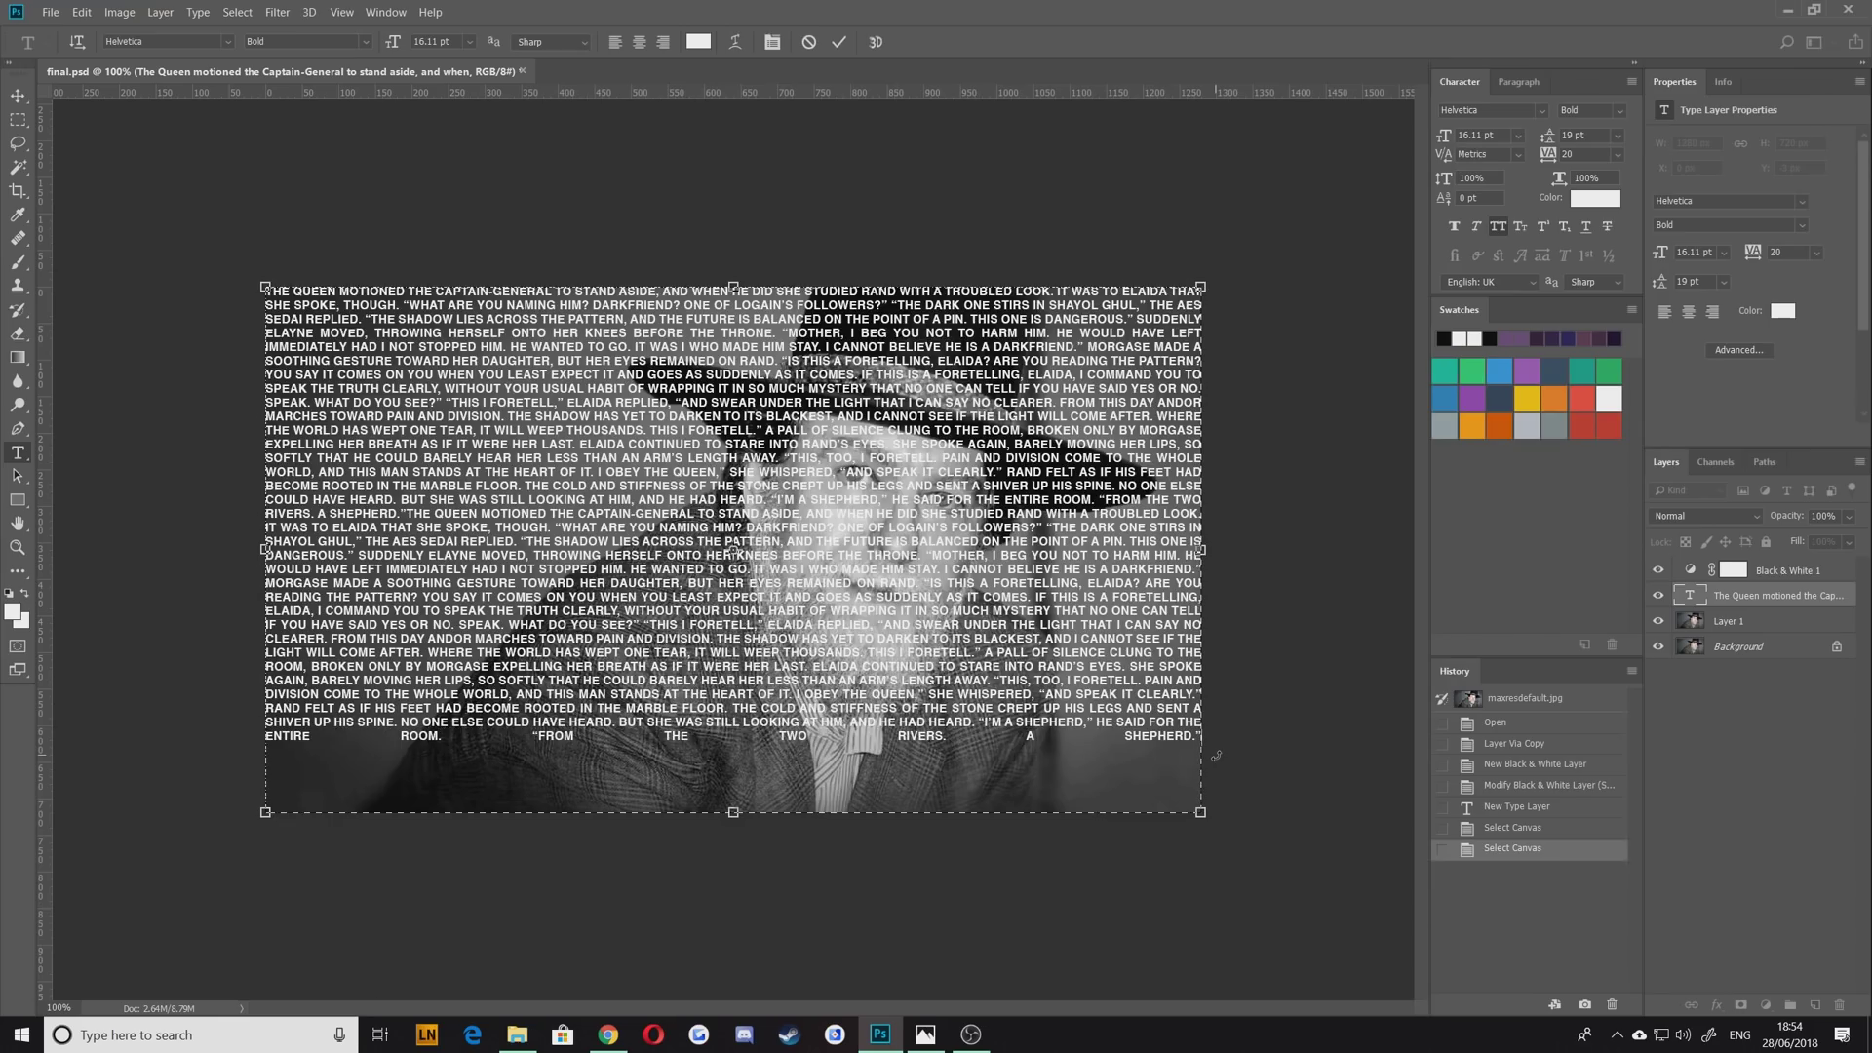
key("ctrl+v")
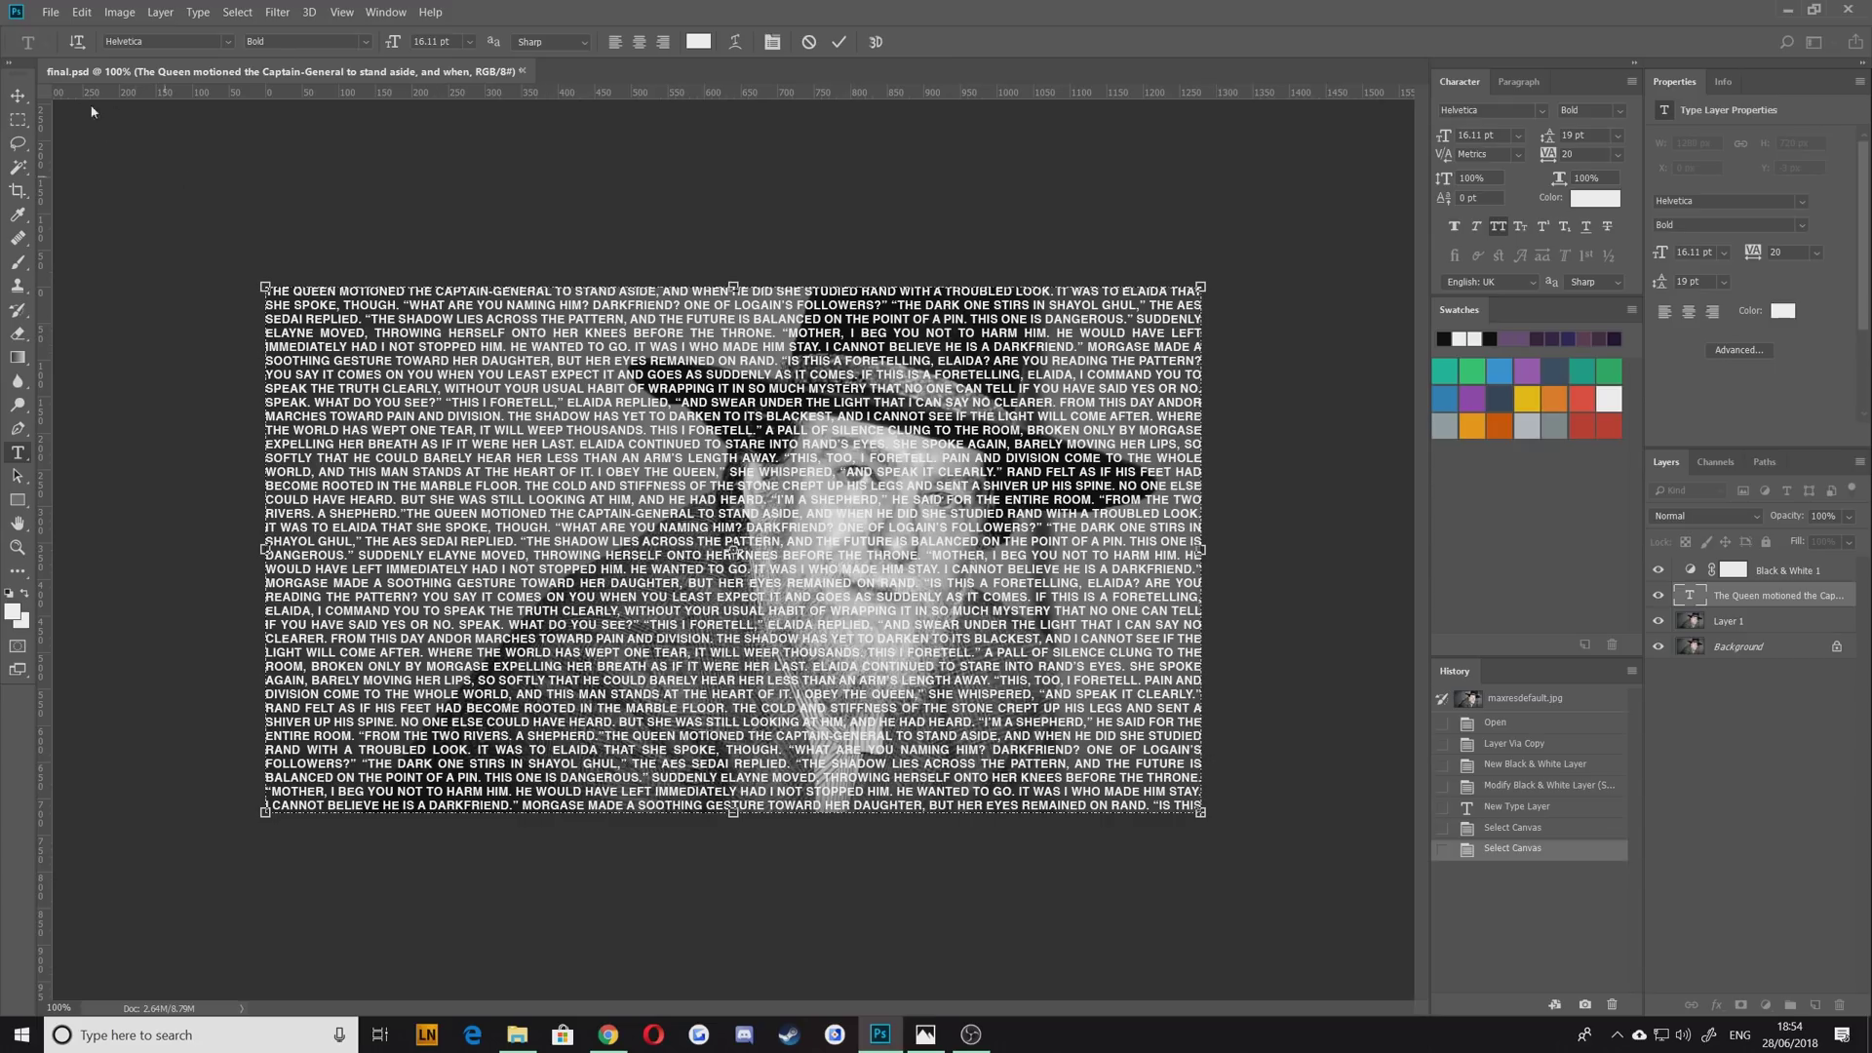
key("ctrl+Return")
key("v")
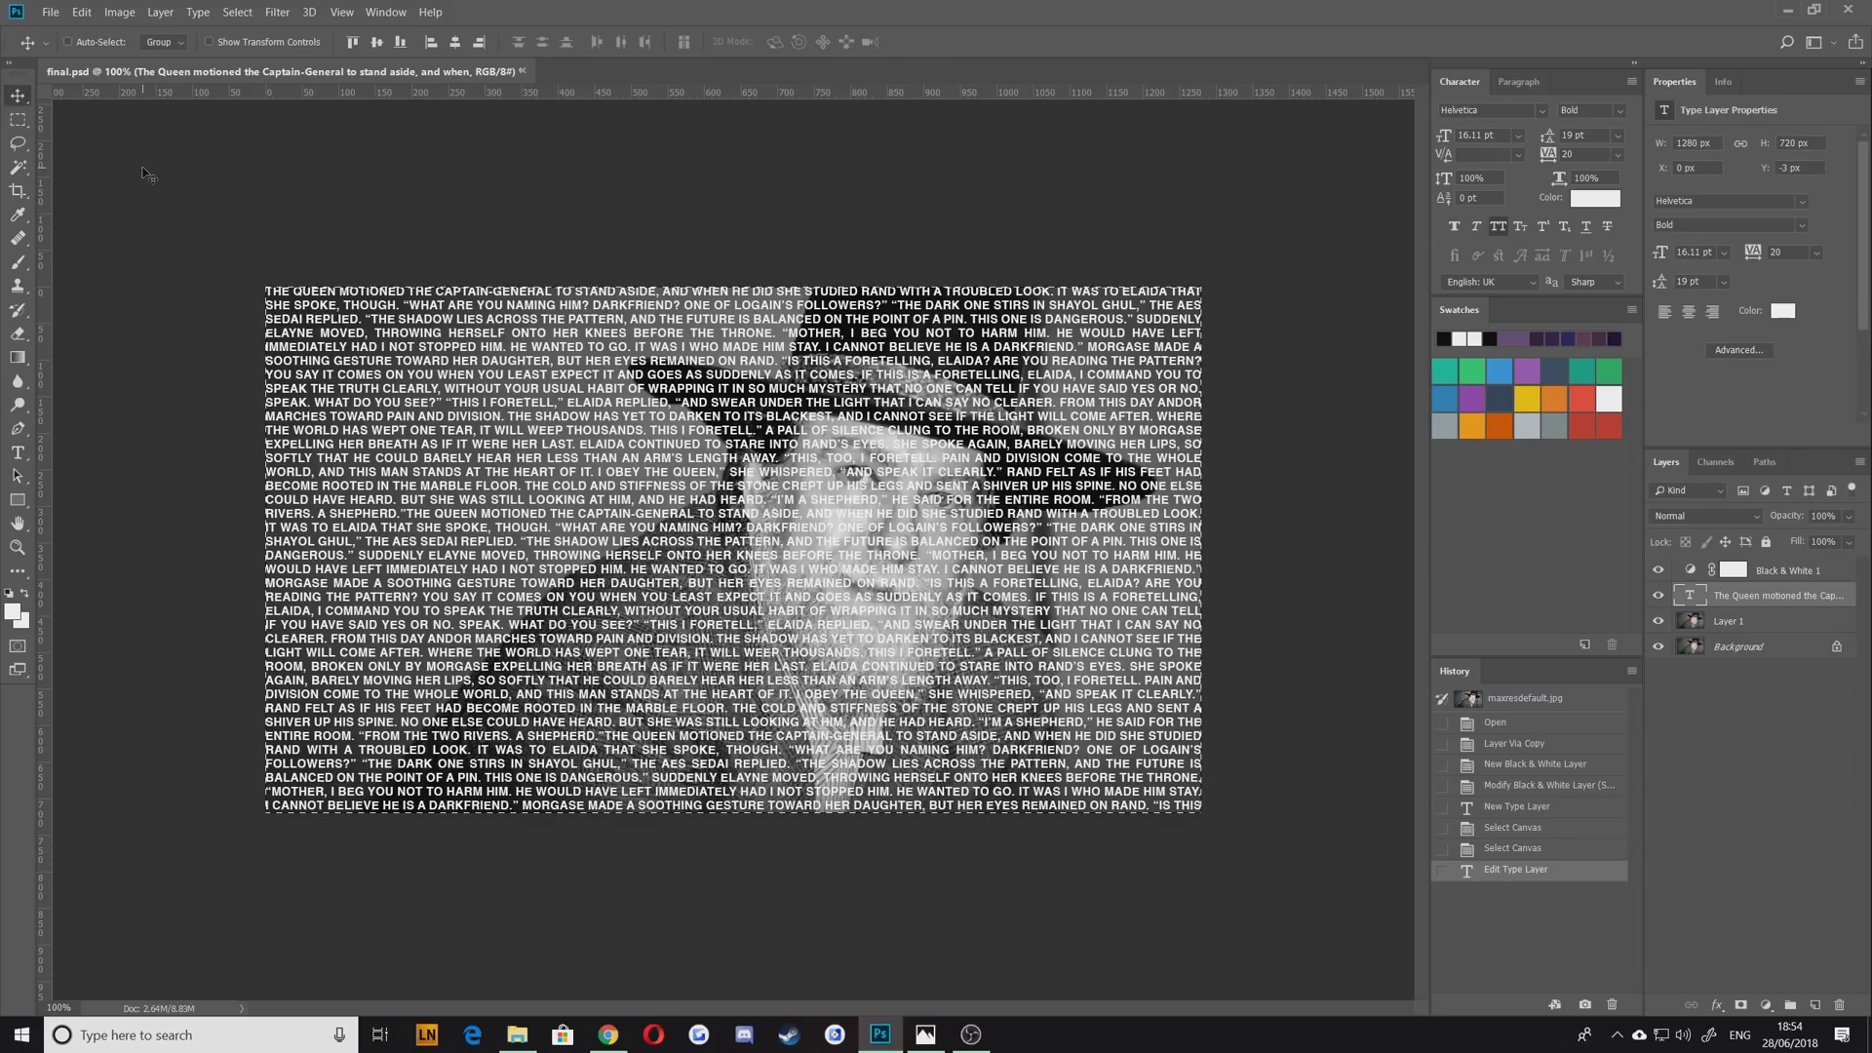
Move the quote text layer above Black & White 1, then load and clear its letter selection
key("ctrl+d")
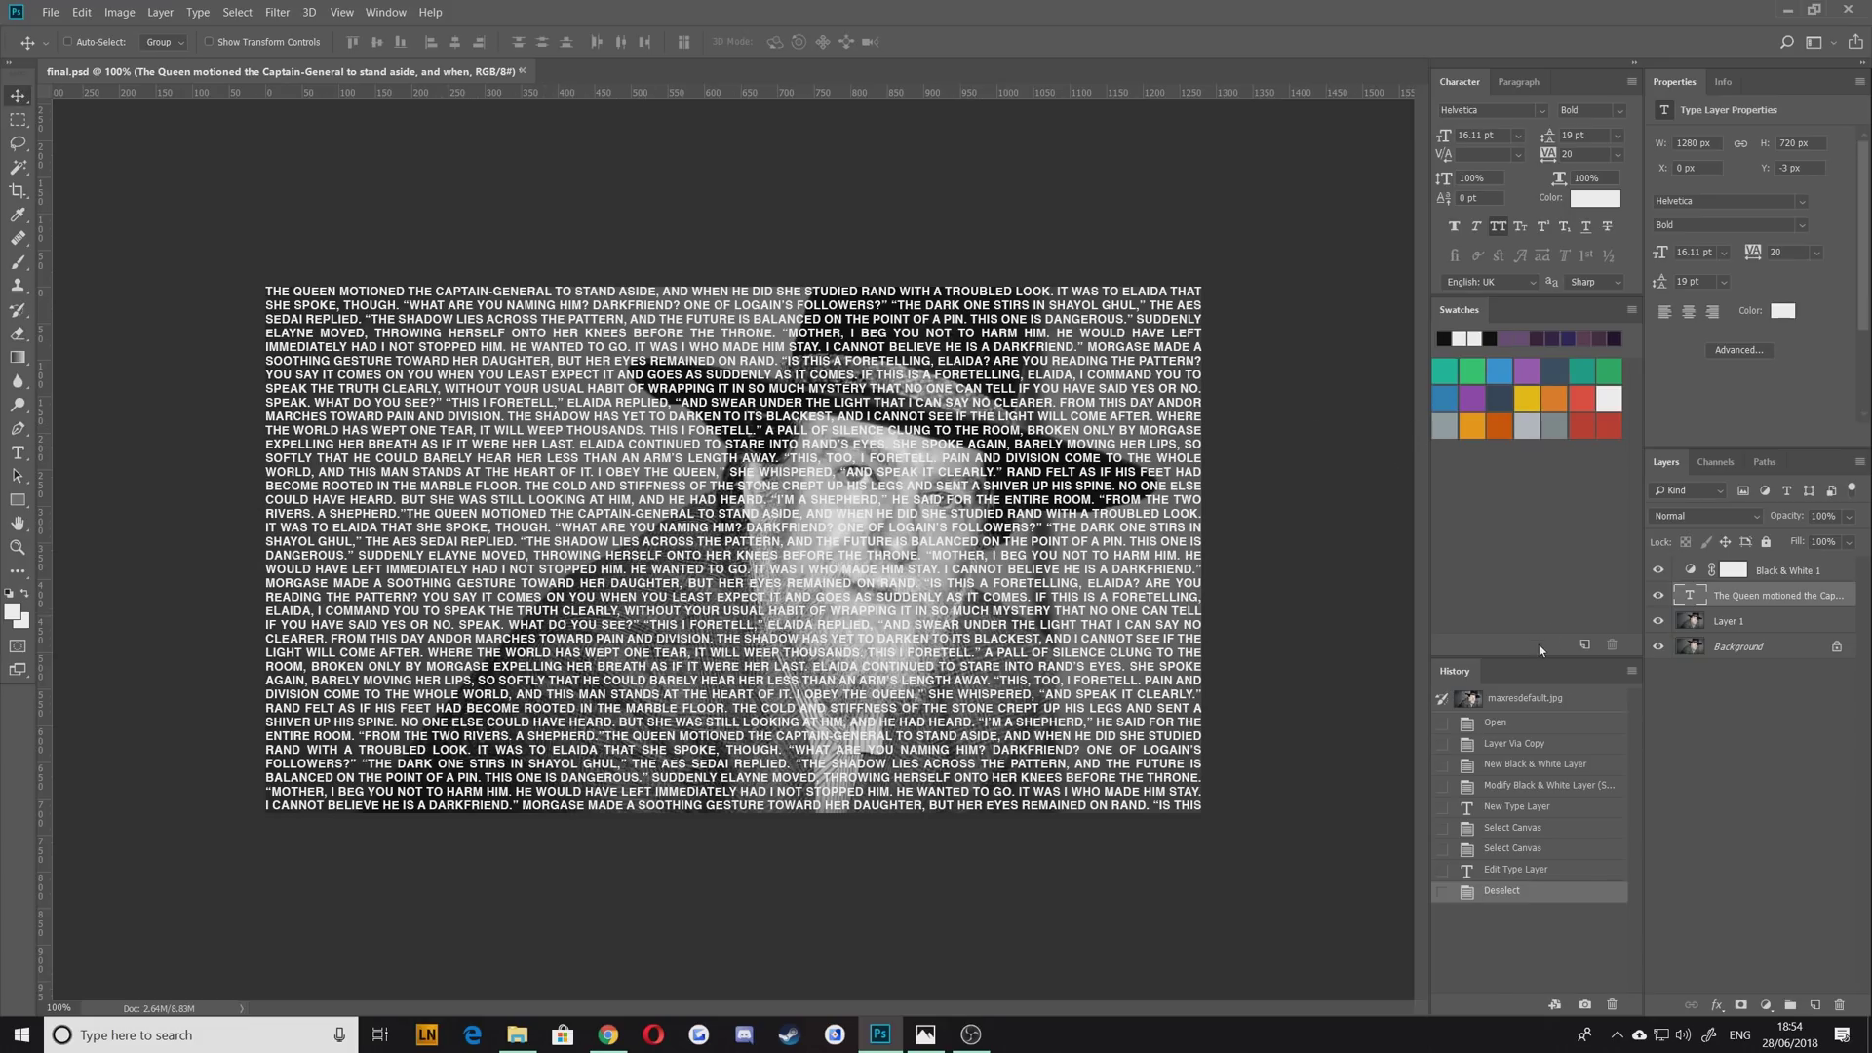
left_click_drag(1731, 594, 1732, 558)
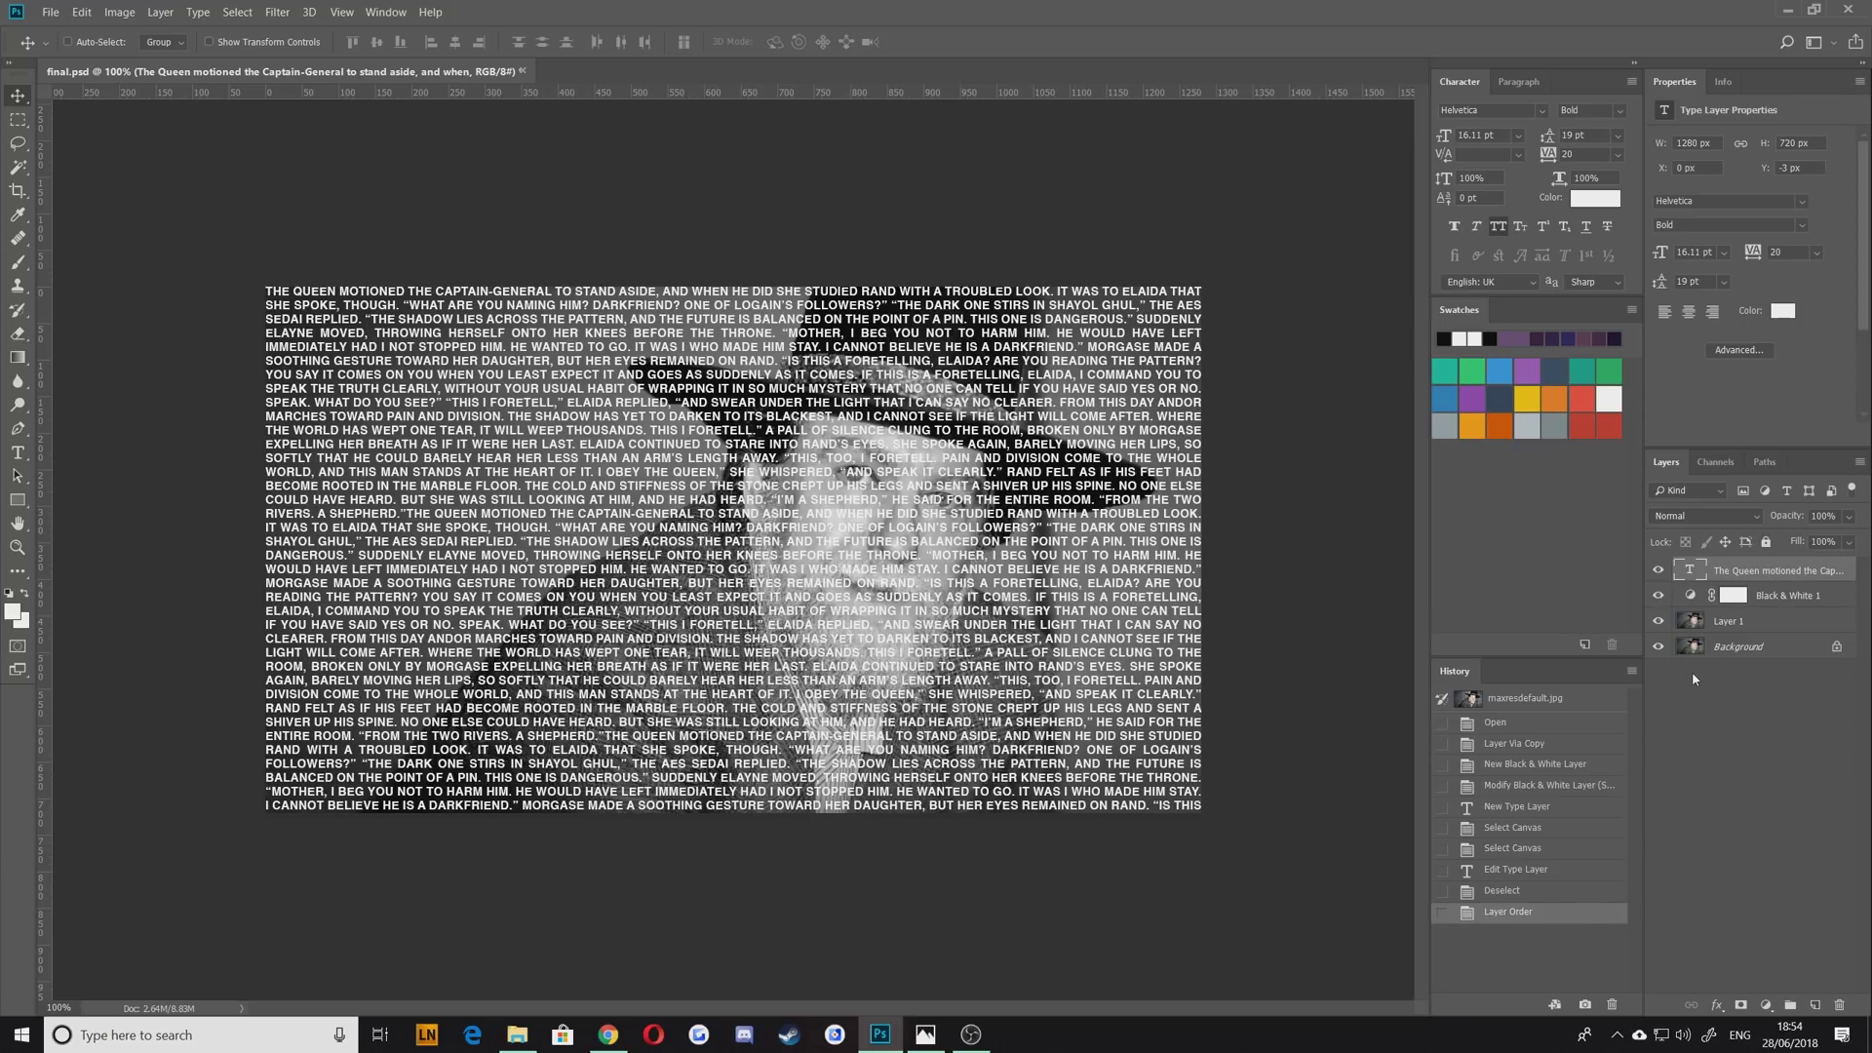
left_click(1689, 575, "ctrl")
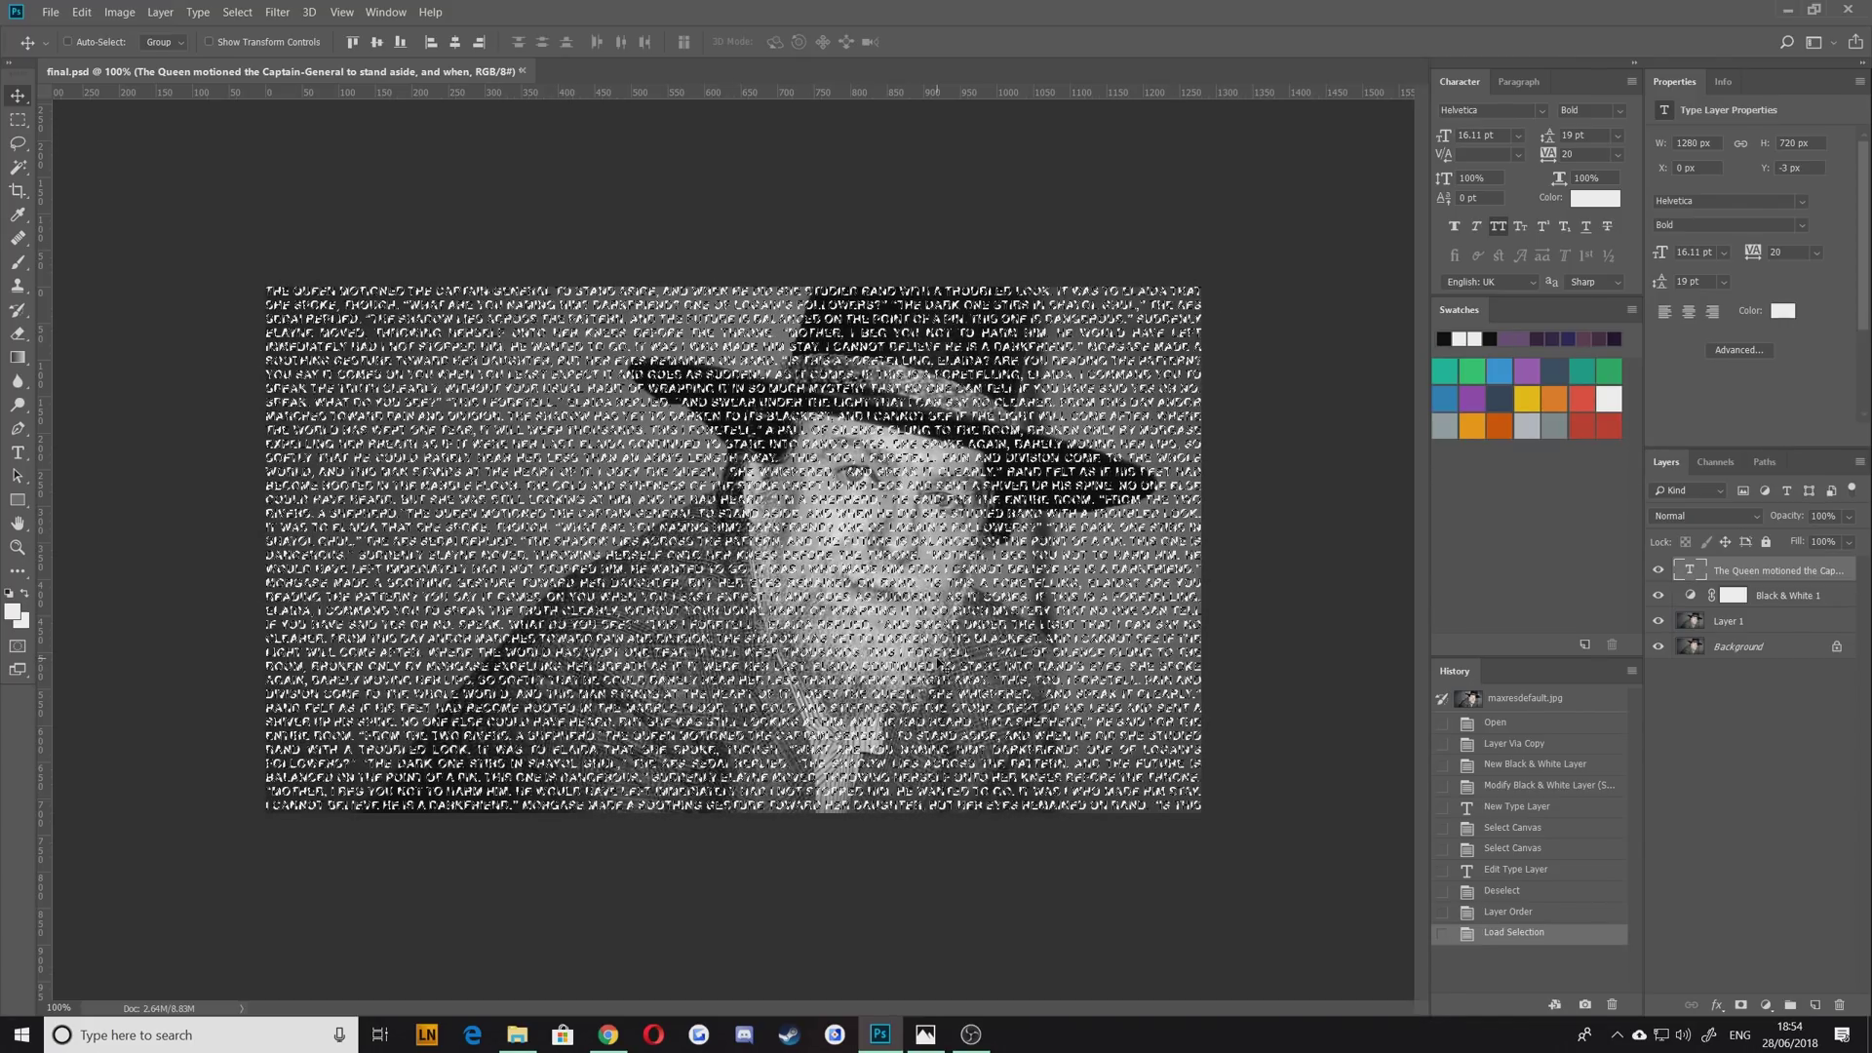
key("ctrl+d")
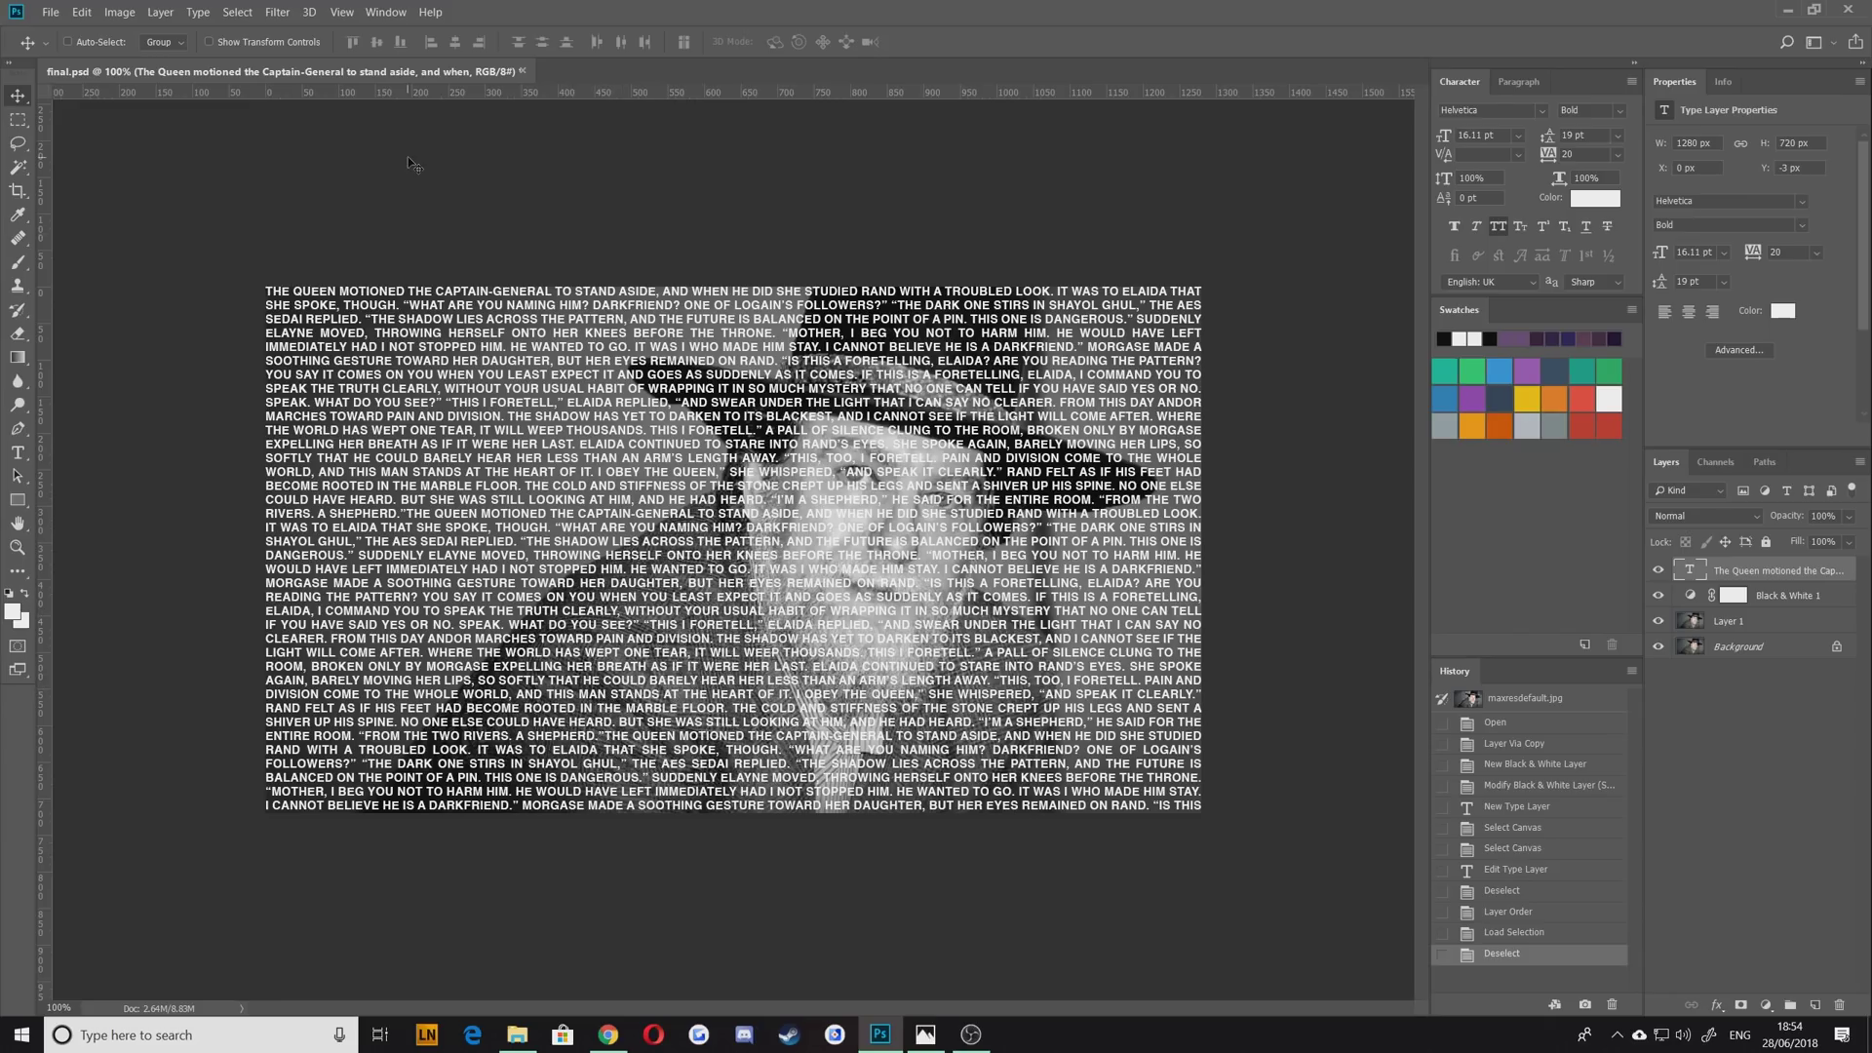
Rasterize the text and apply Displace at scale 5 using displace.psd as the map
left_click(279, 11)
mouse_move(337, 244)
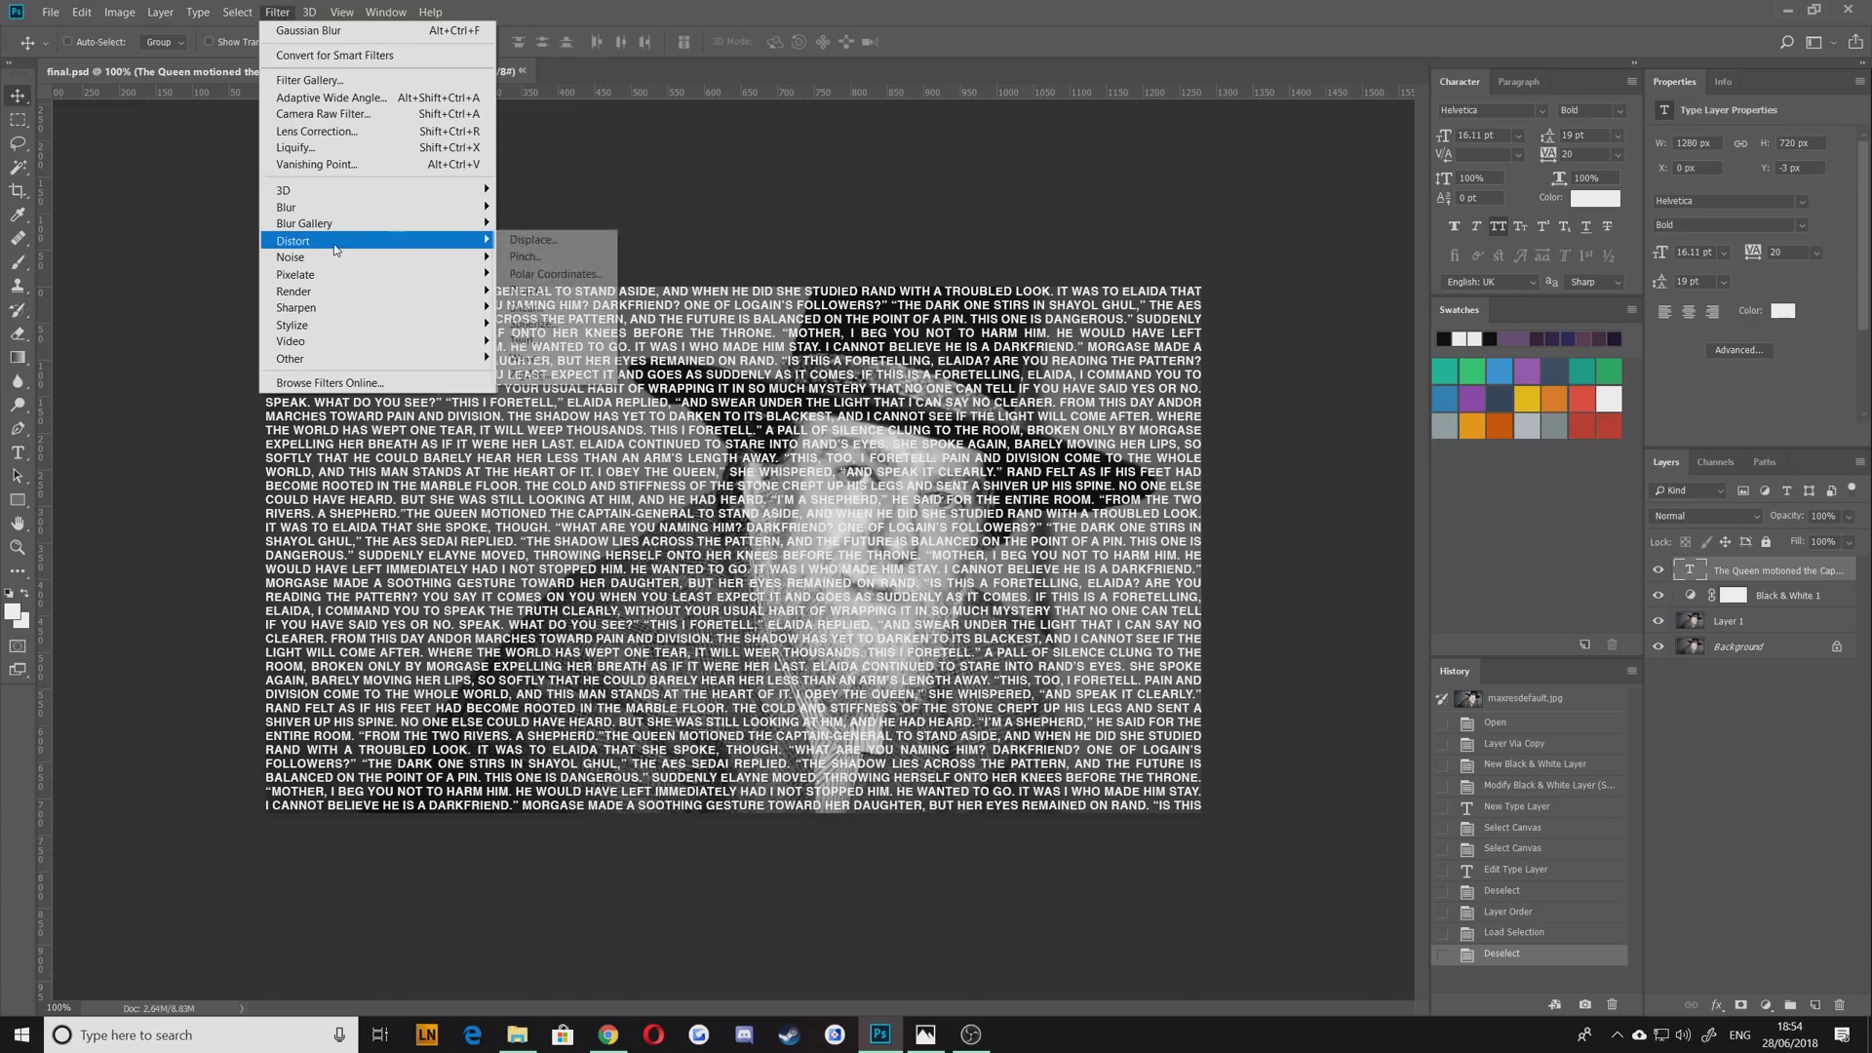
left_click(559, 310)
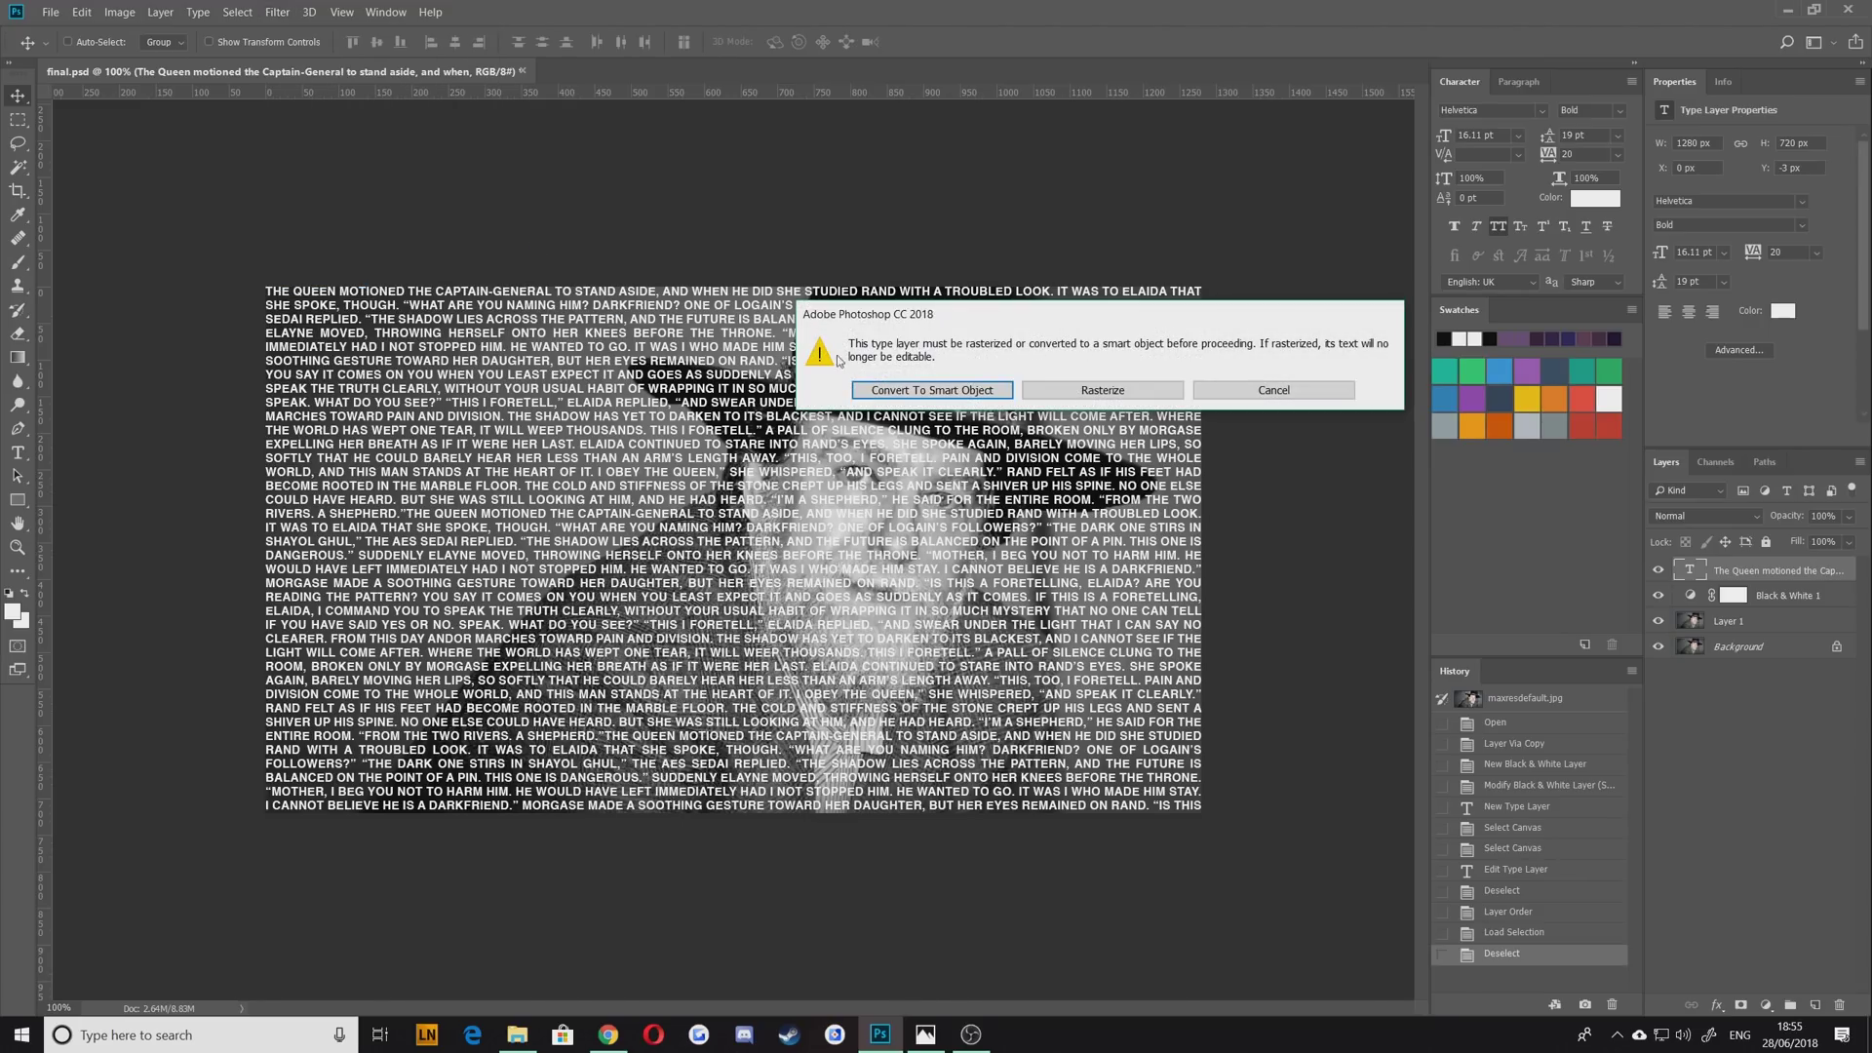
left_click(1102, 391)
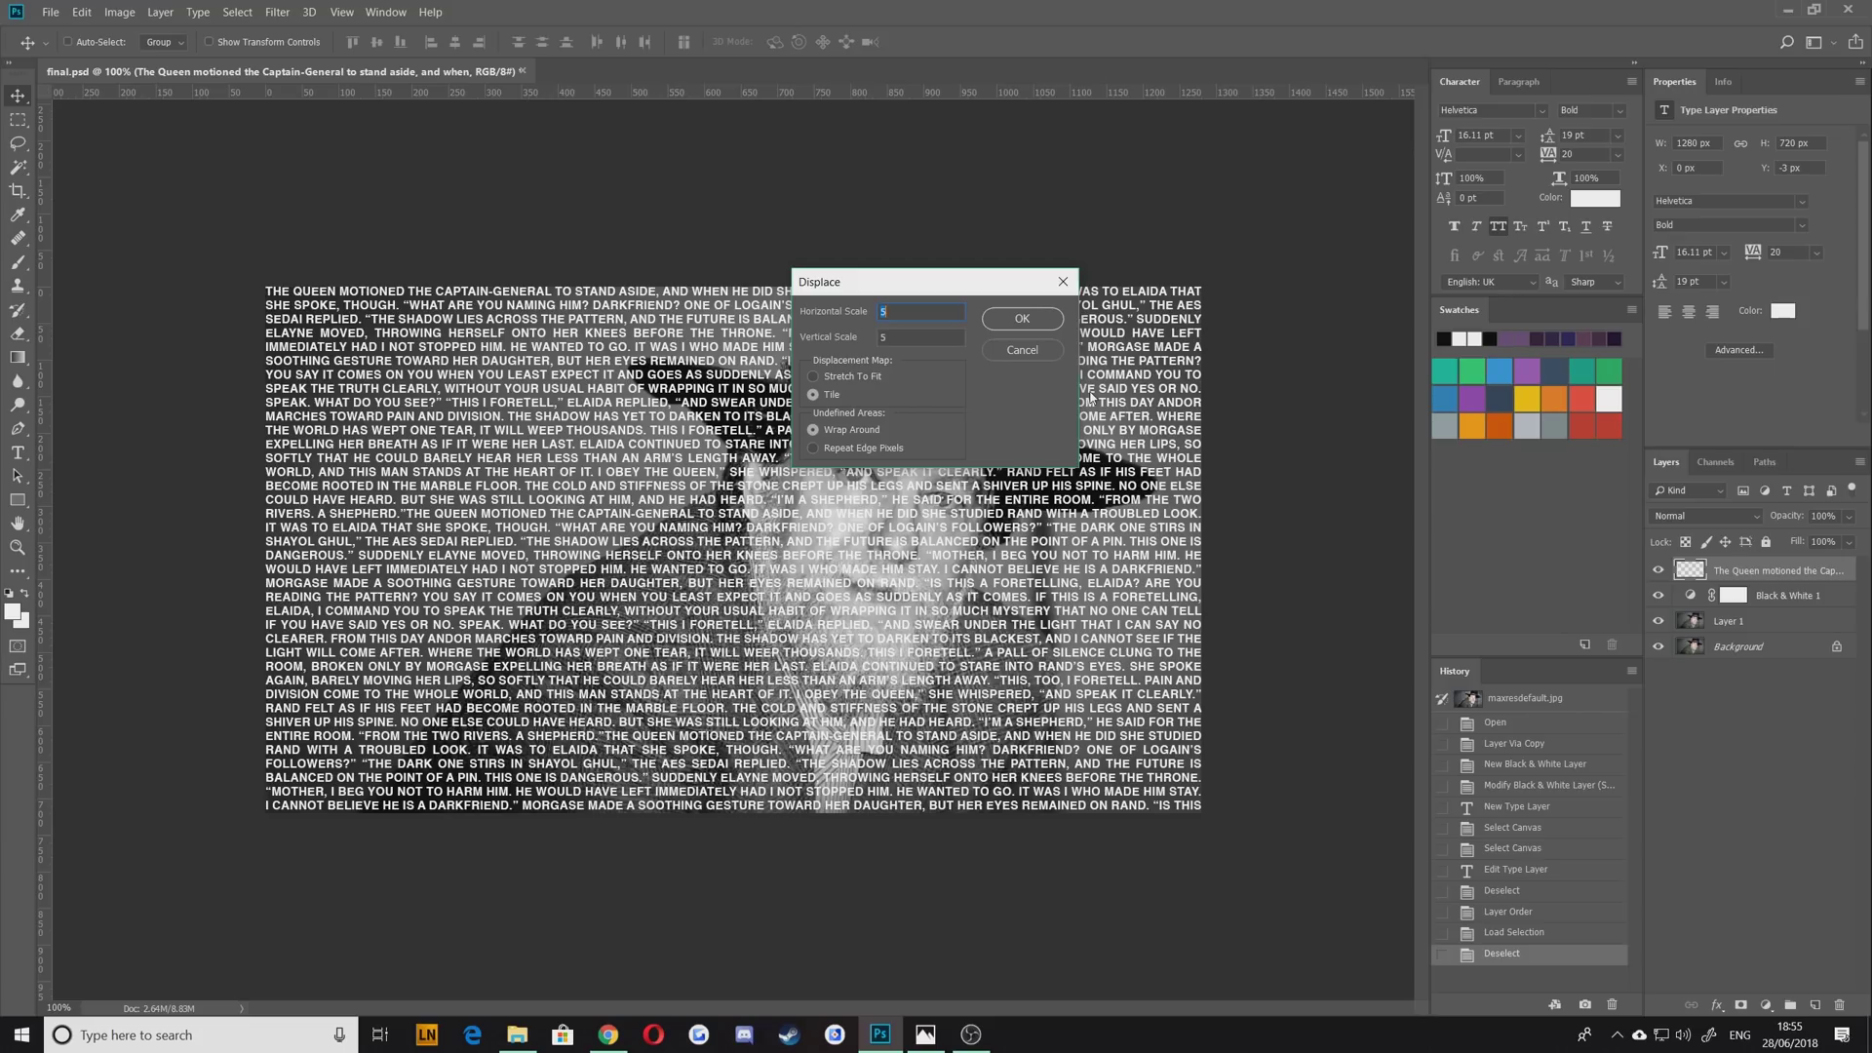
key("Return")
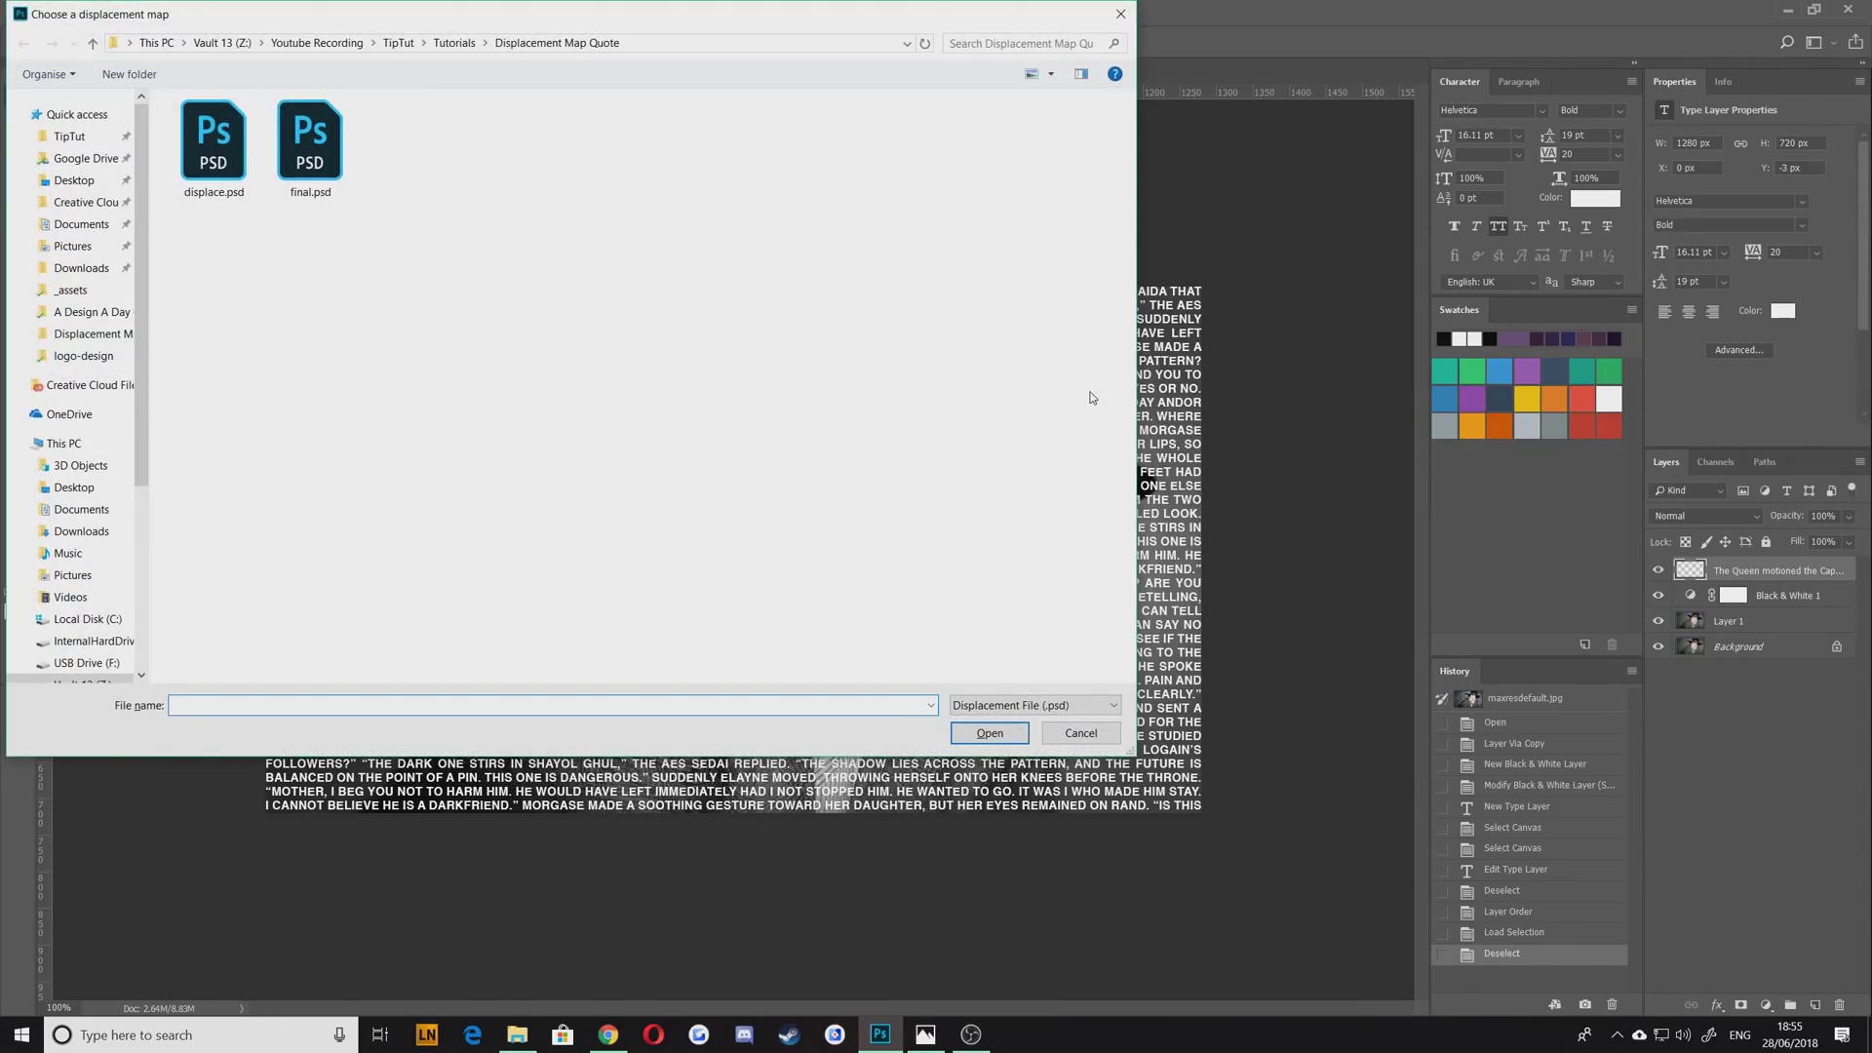
left_click(215, 109)
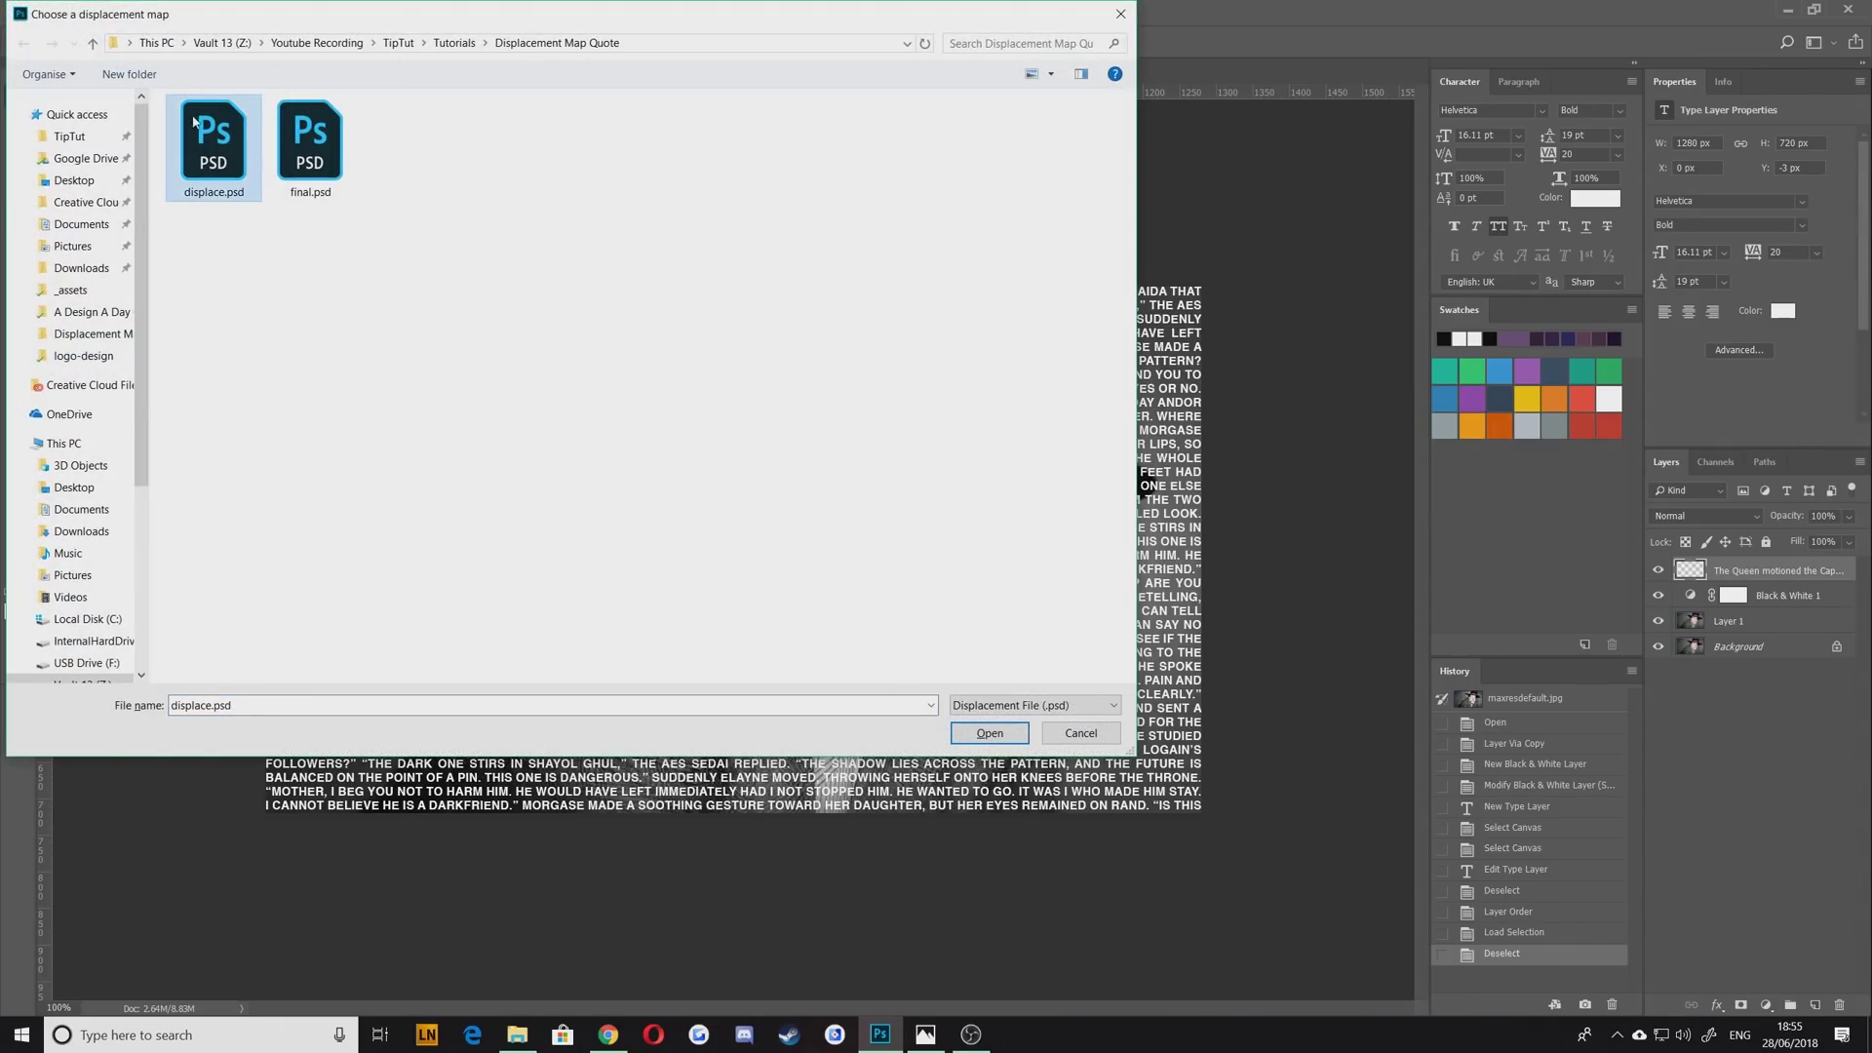
double_click(178, 152)
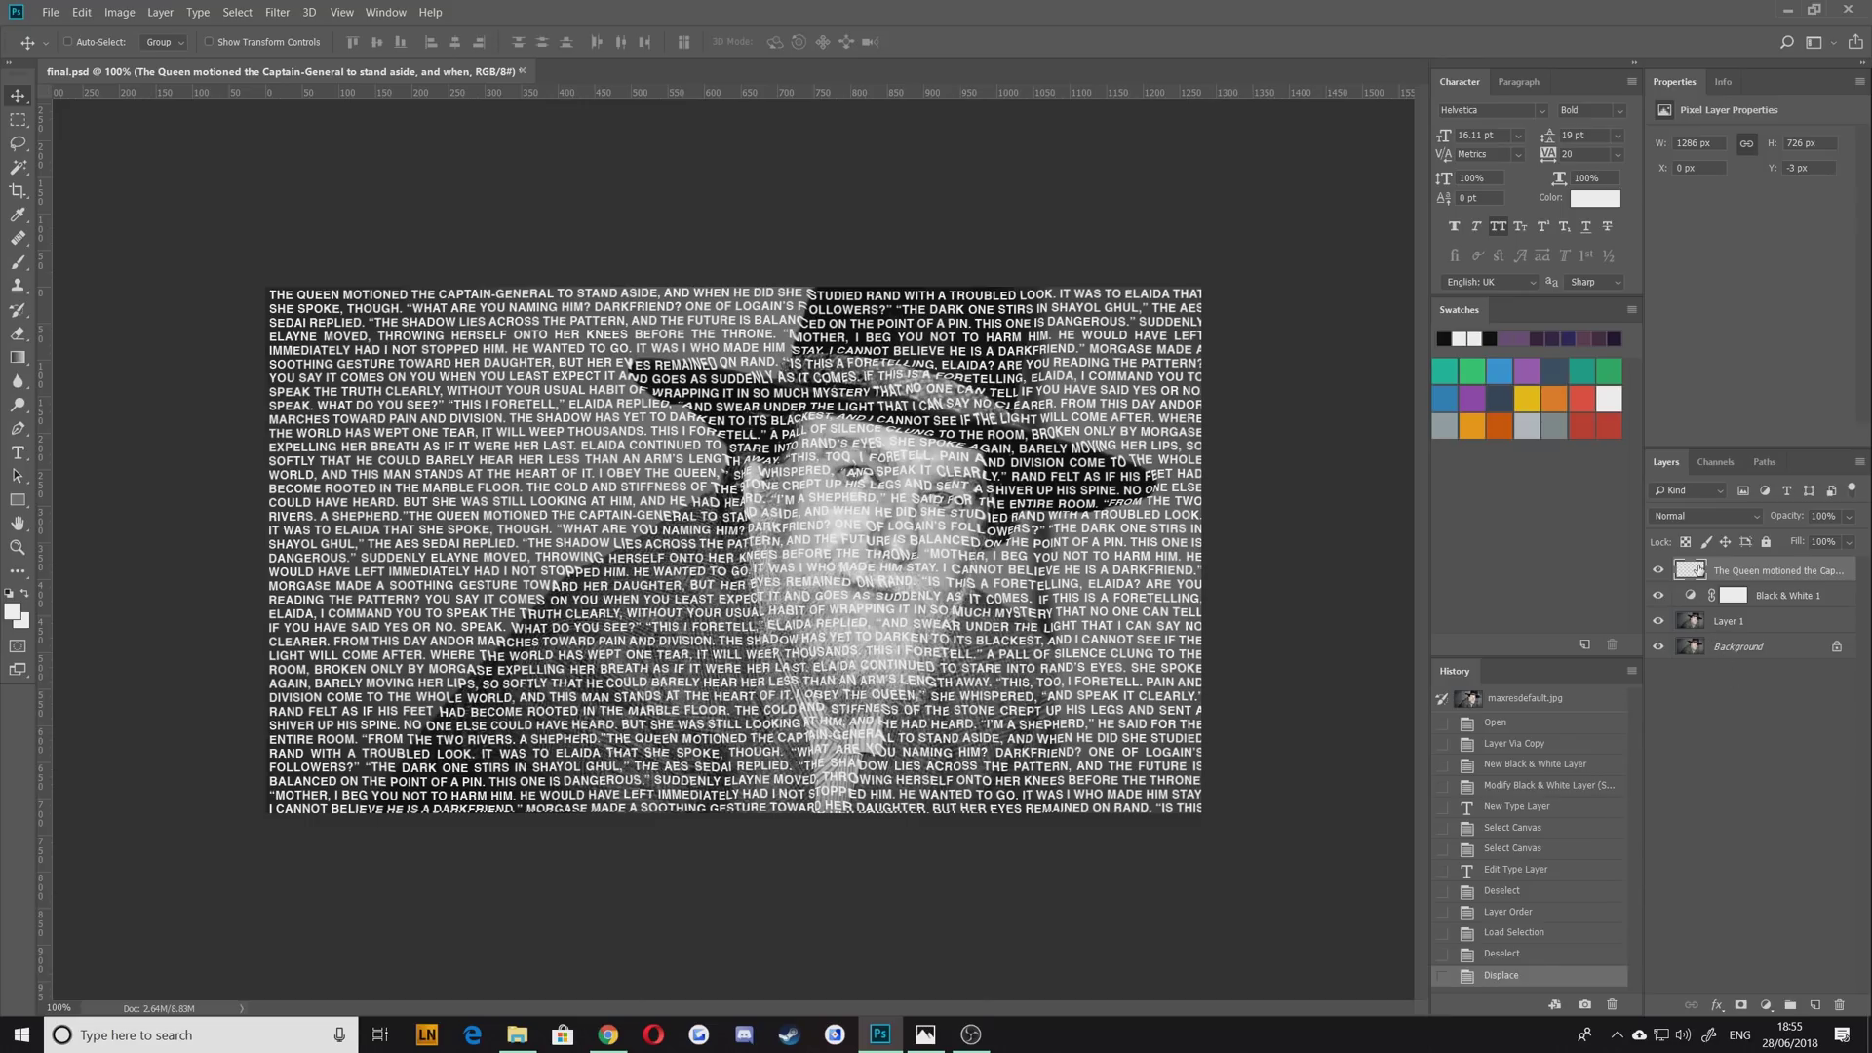
Load the letter selection, hide the text layer, and Copy Merged the portrait inside it
left_click(1691, 571, "ctrl")
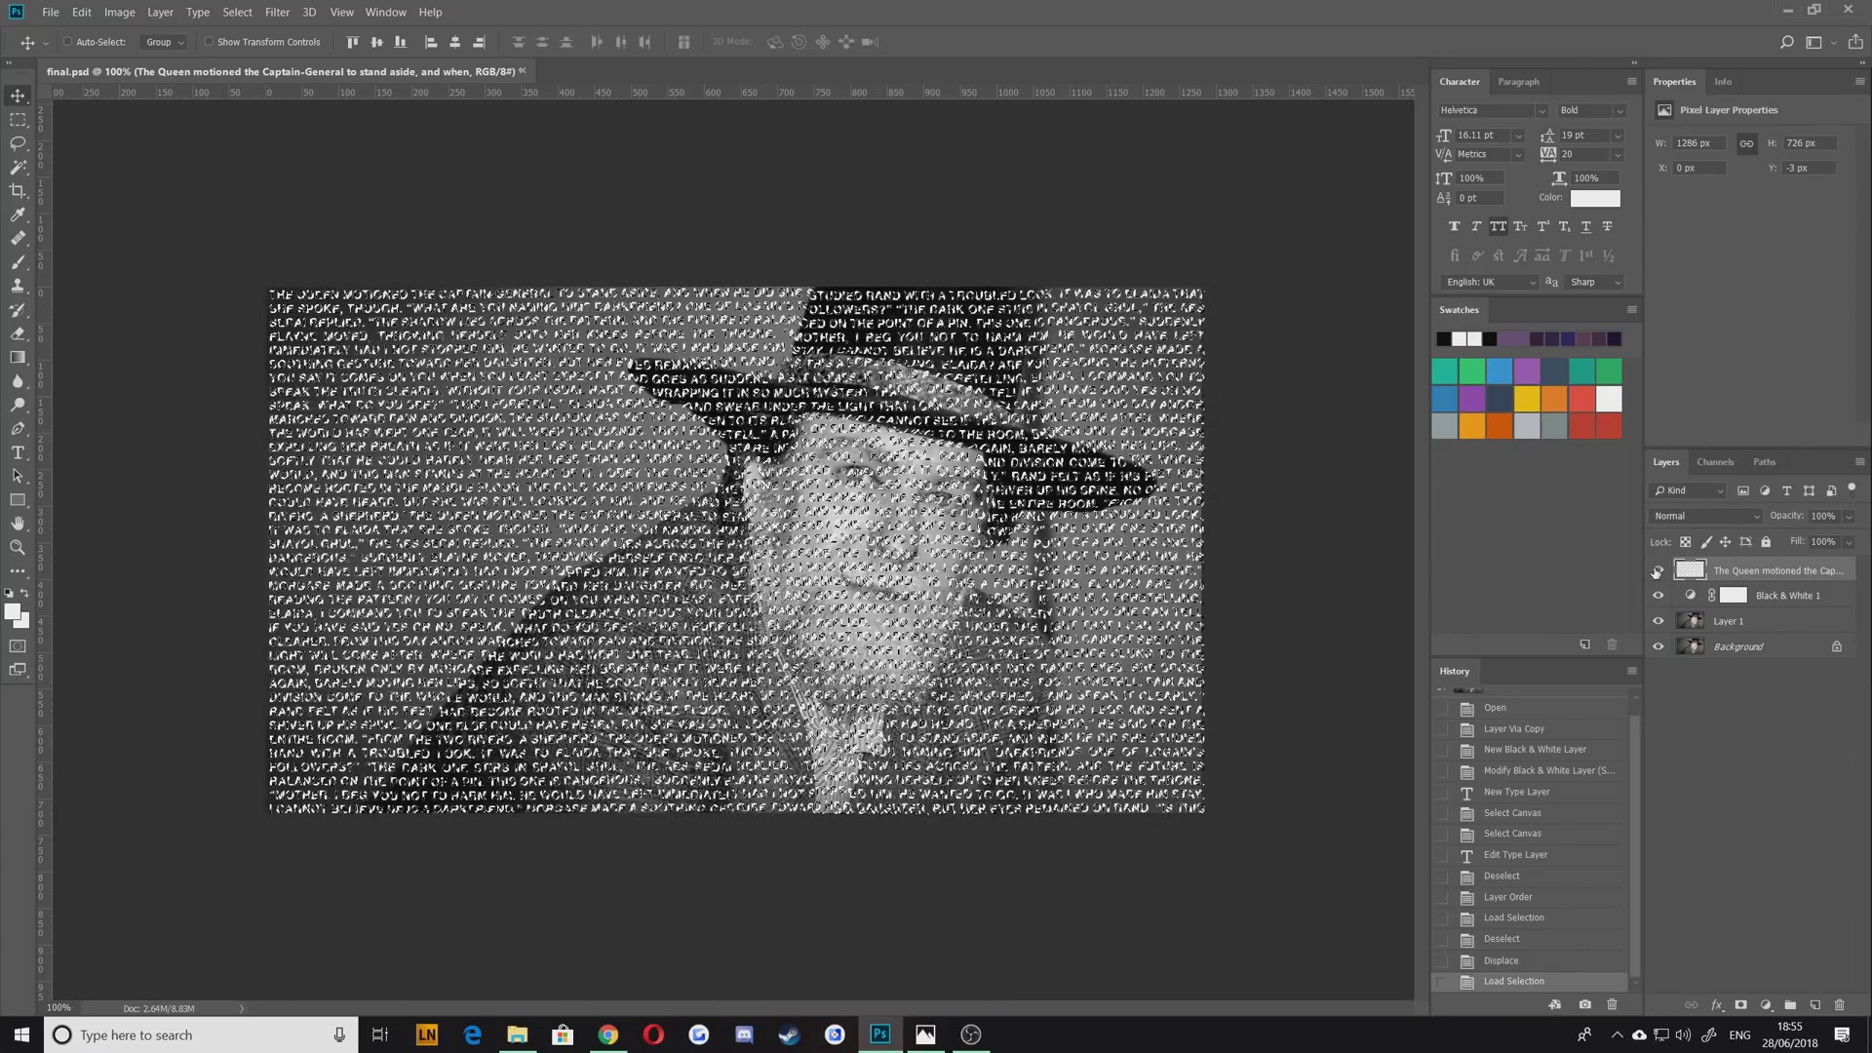
left_click(1657, 570)
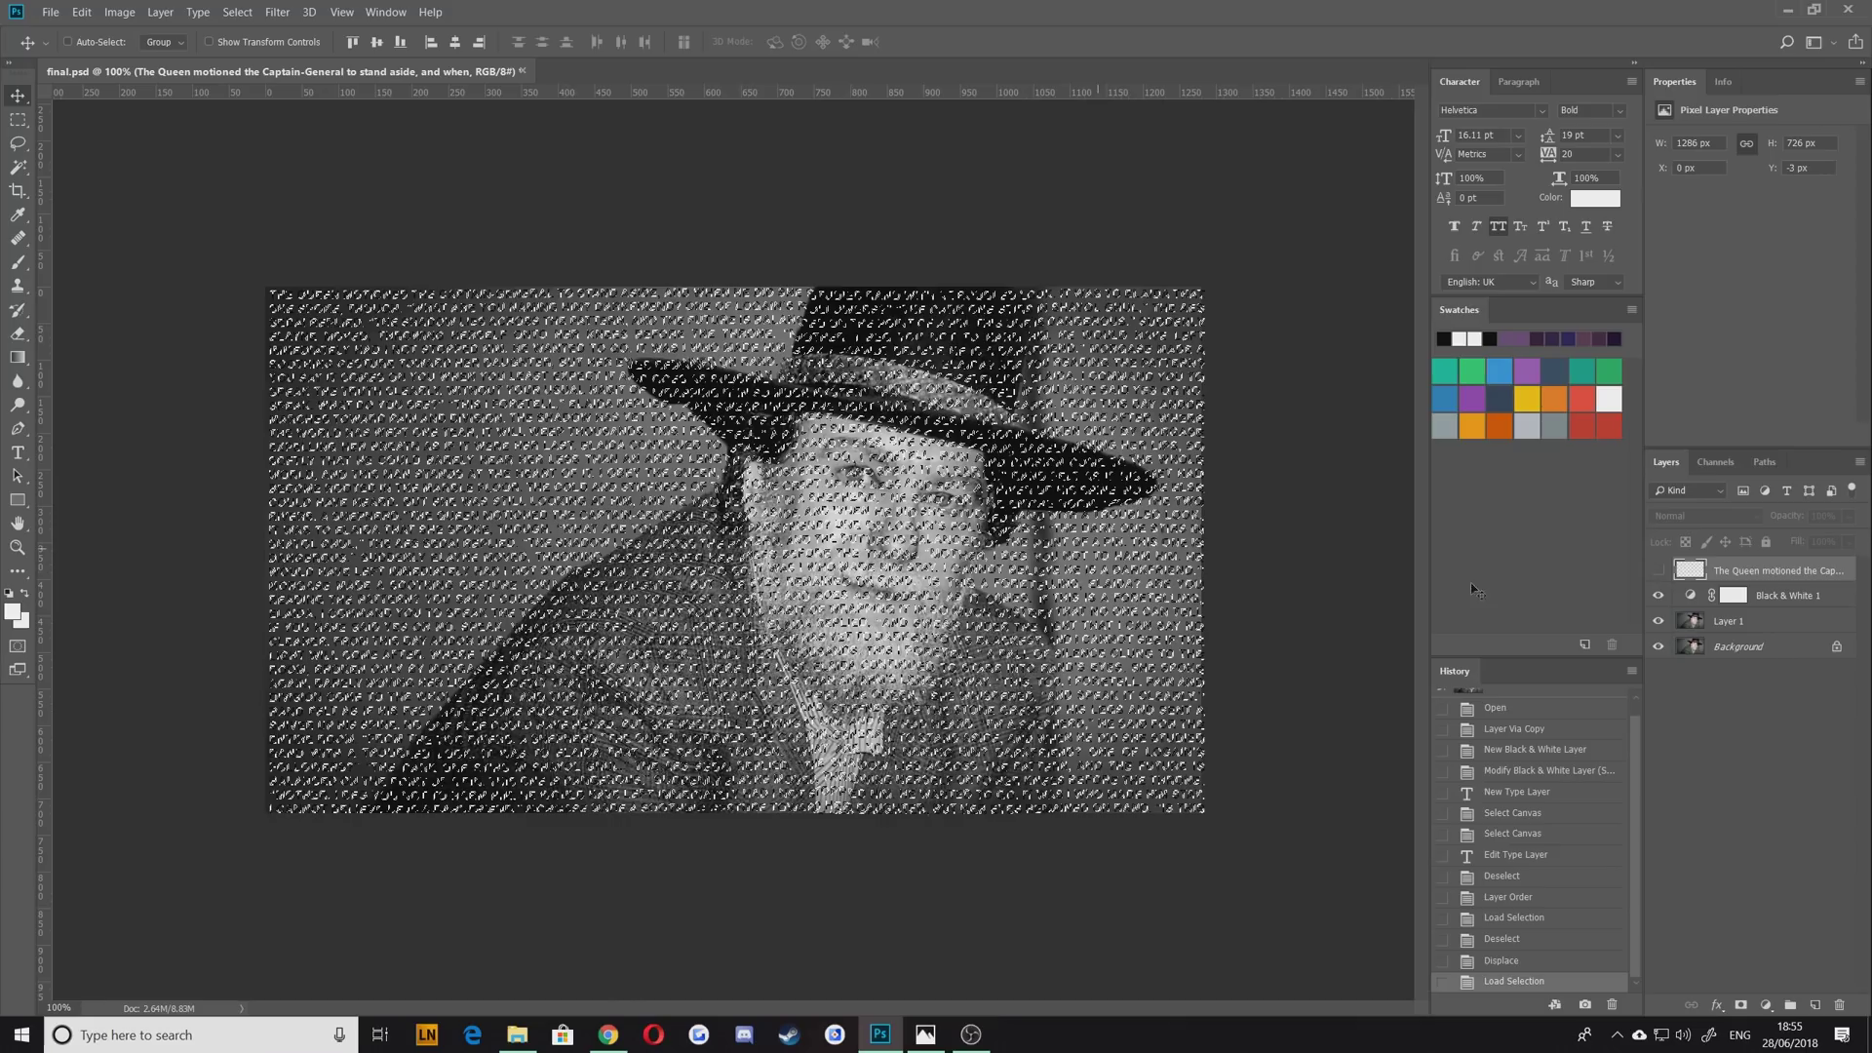
left_click(1658, 570)
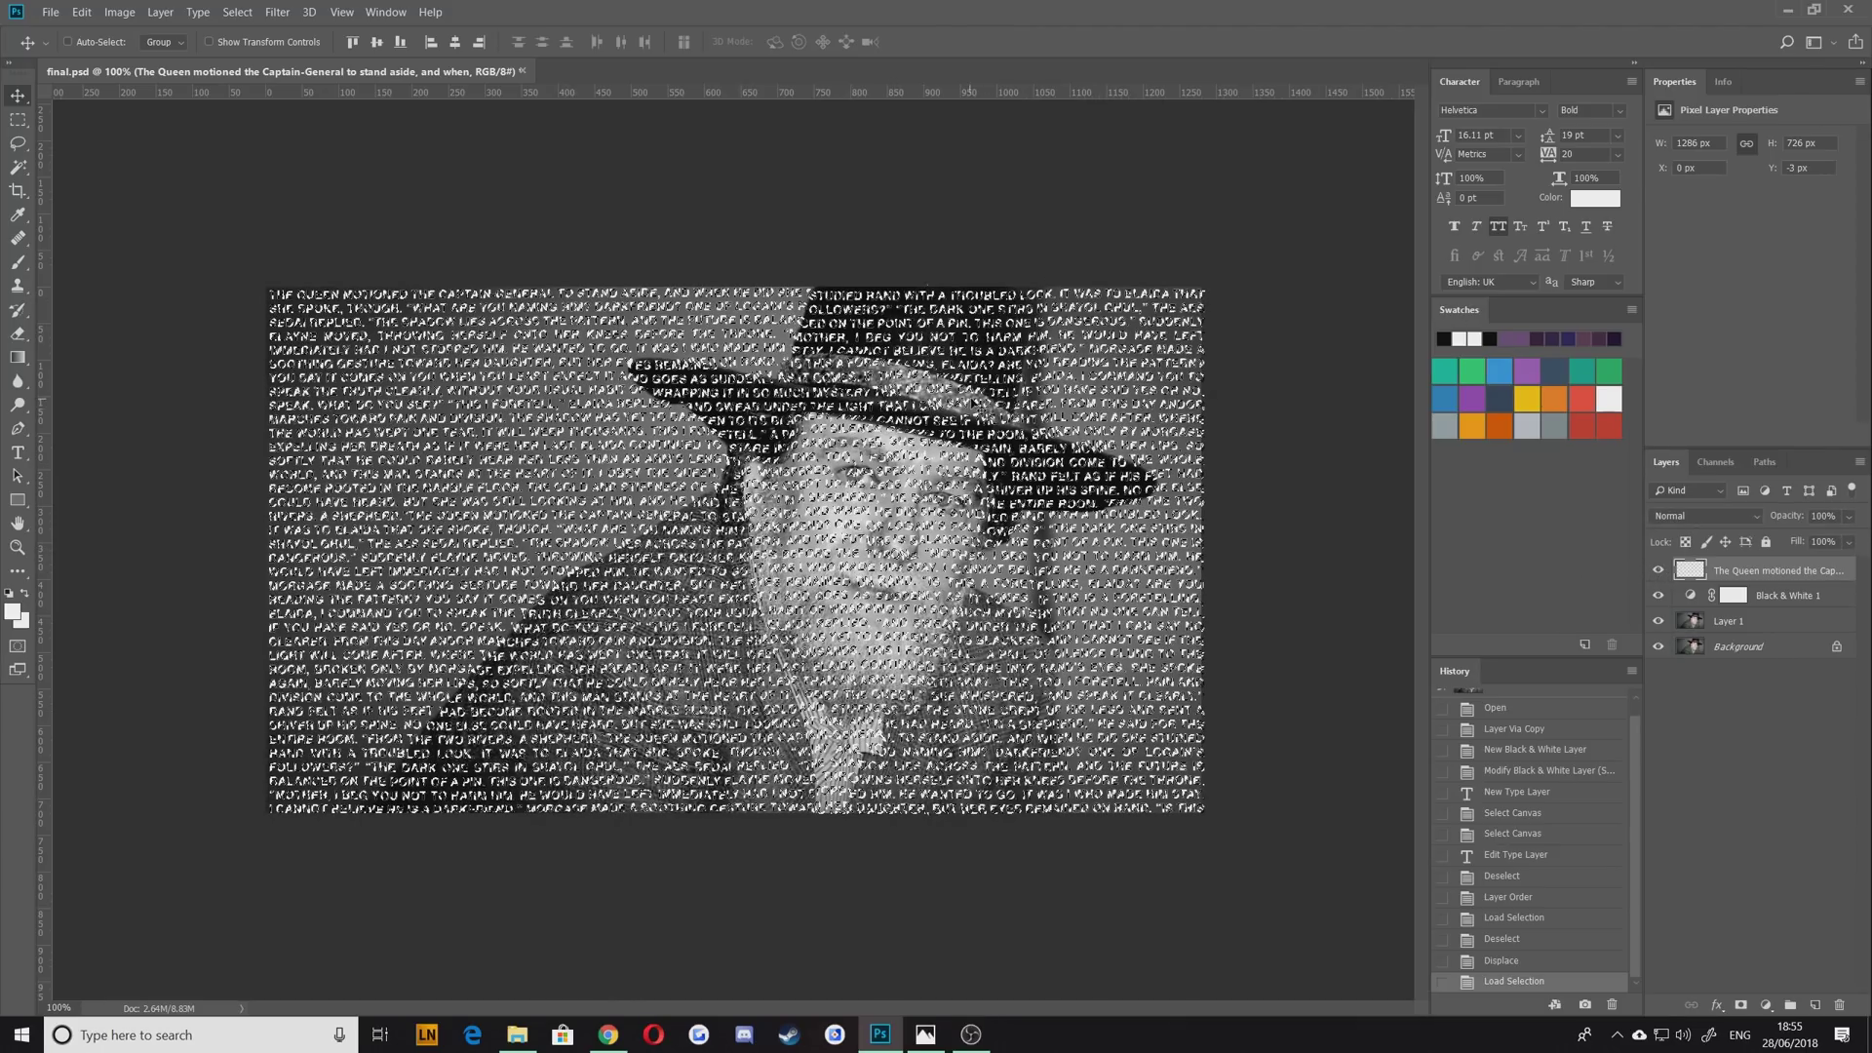
left_click(1657, 570)
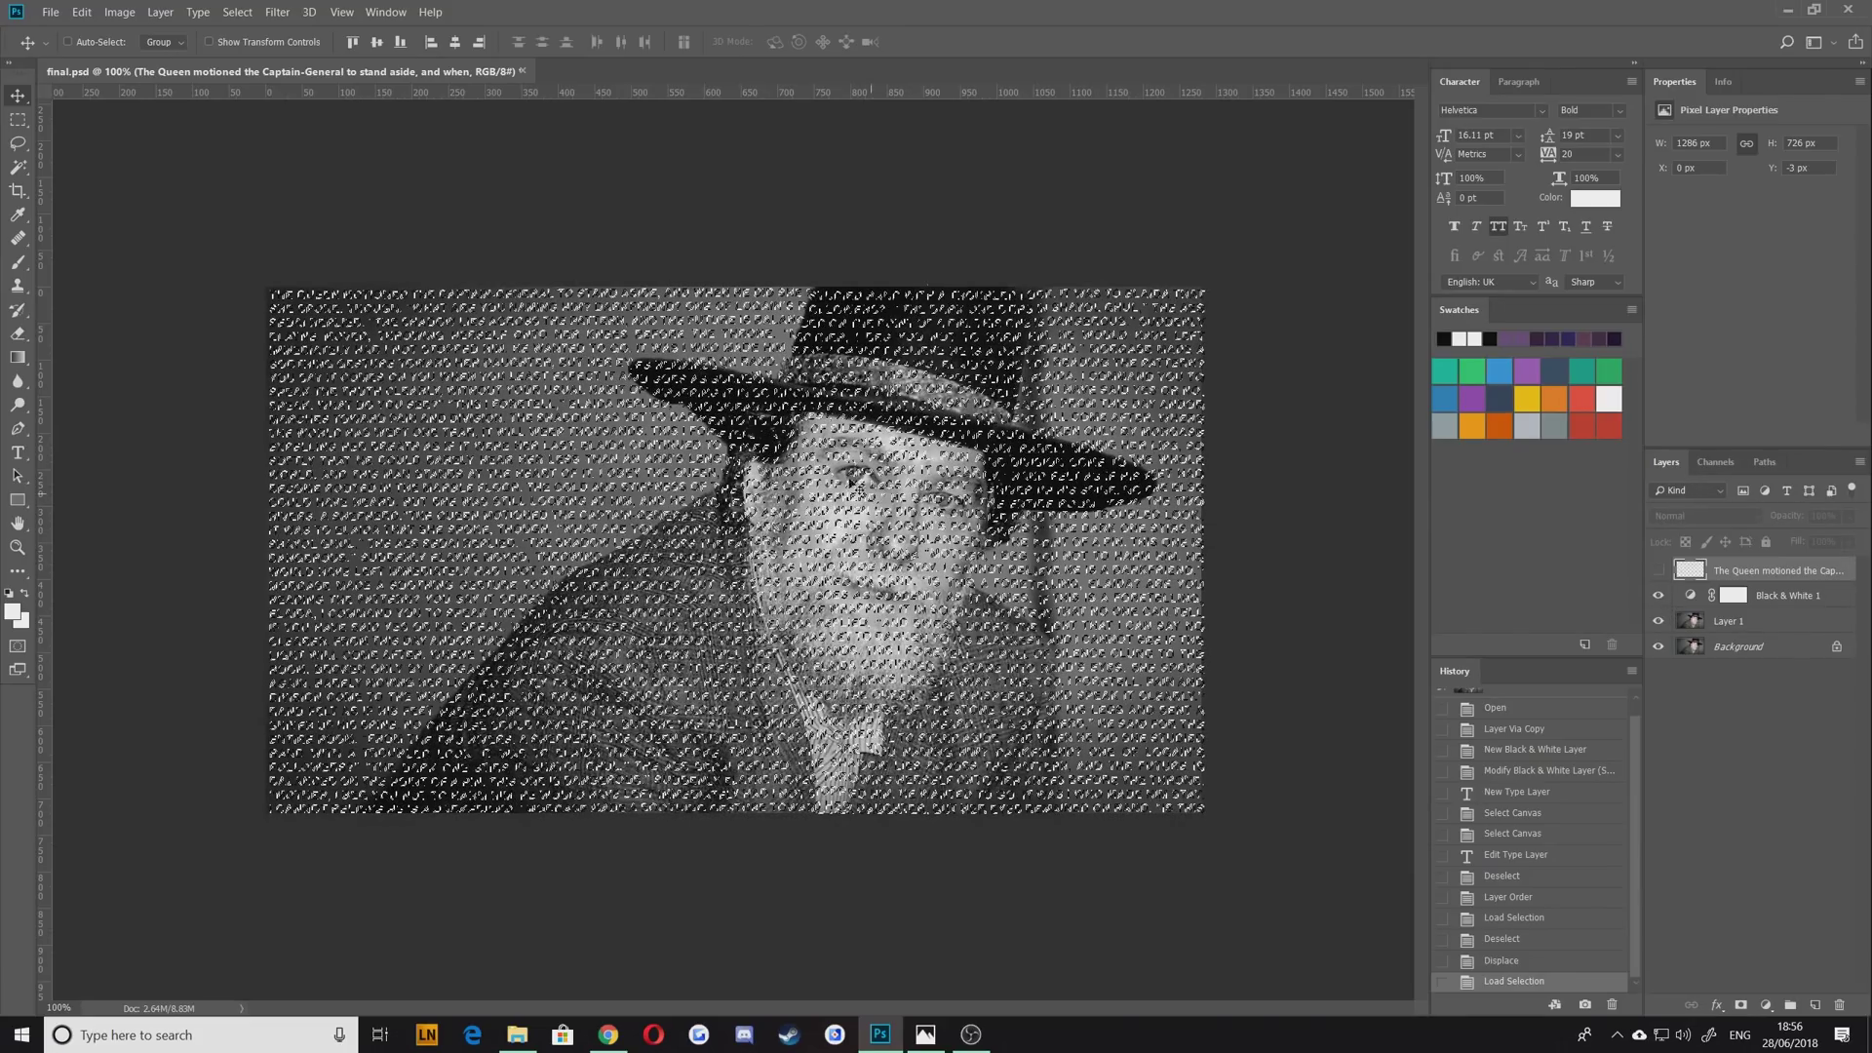
left_click(82, 12)
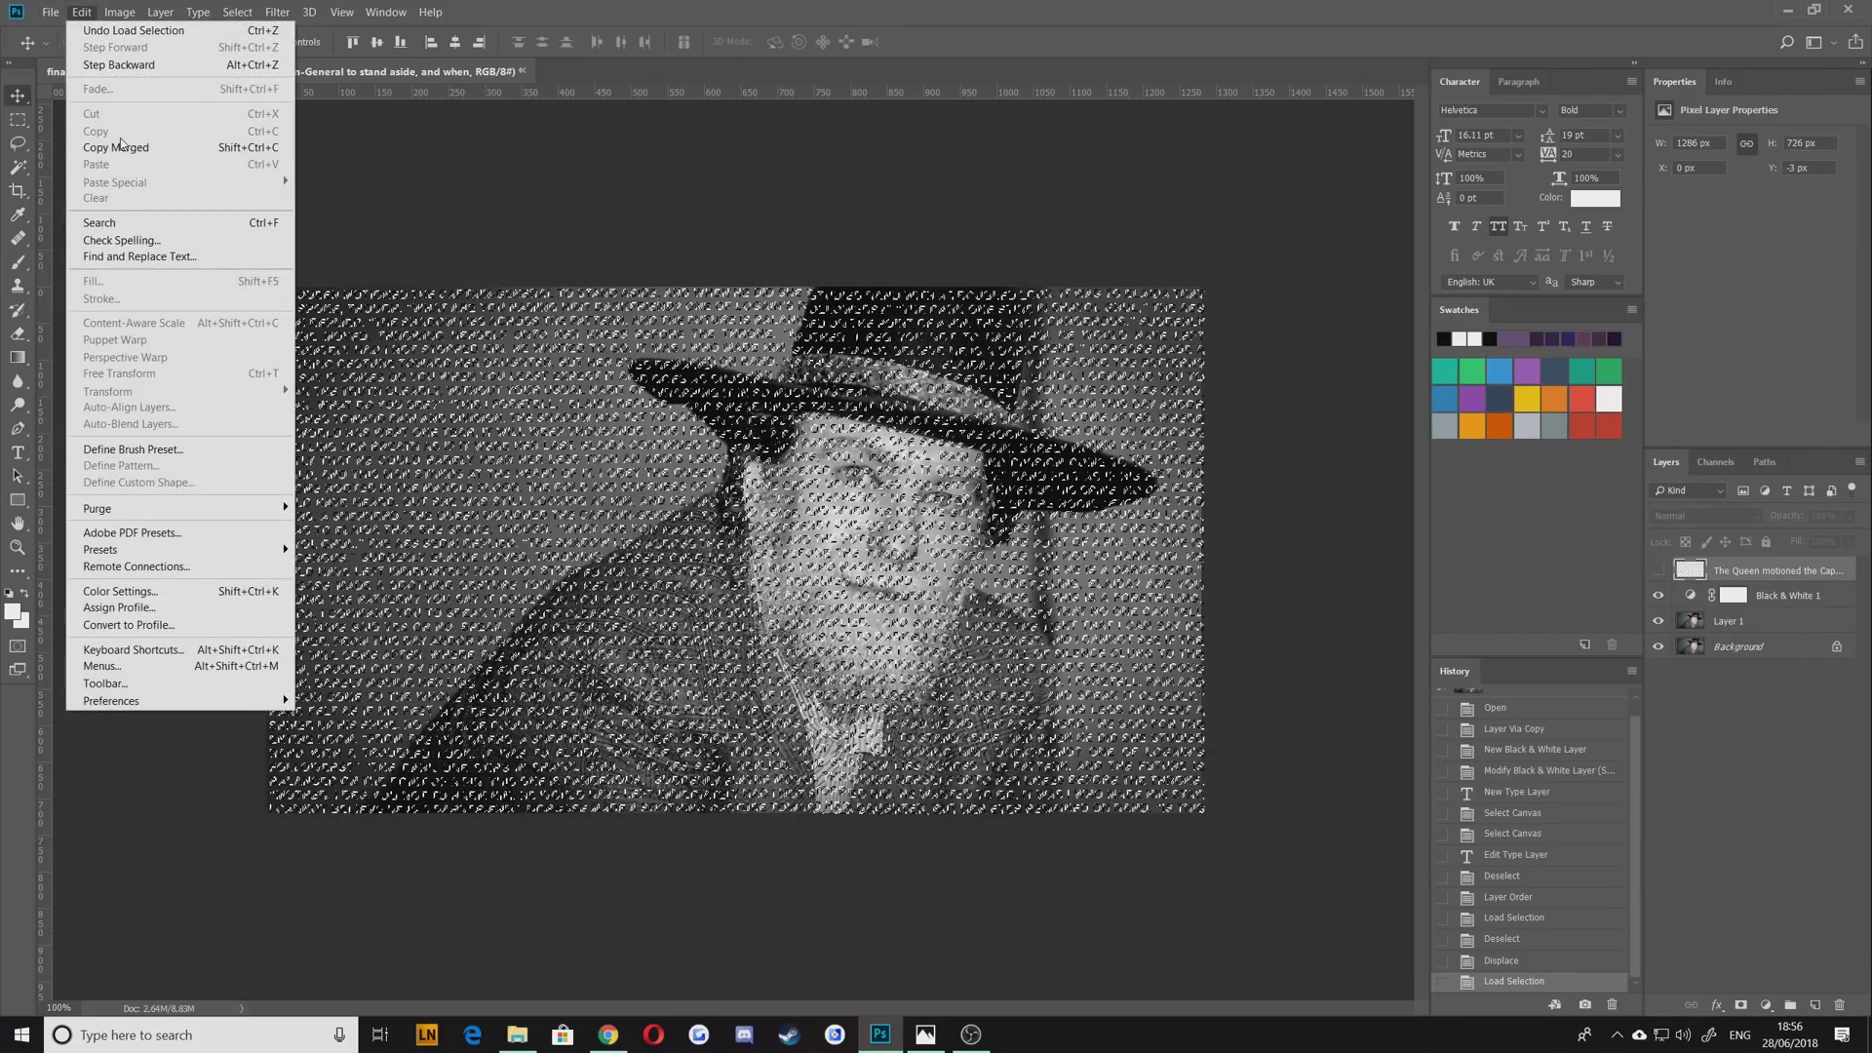
left_click(121, 148)
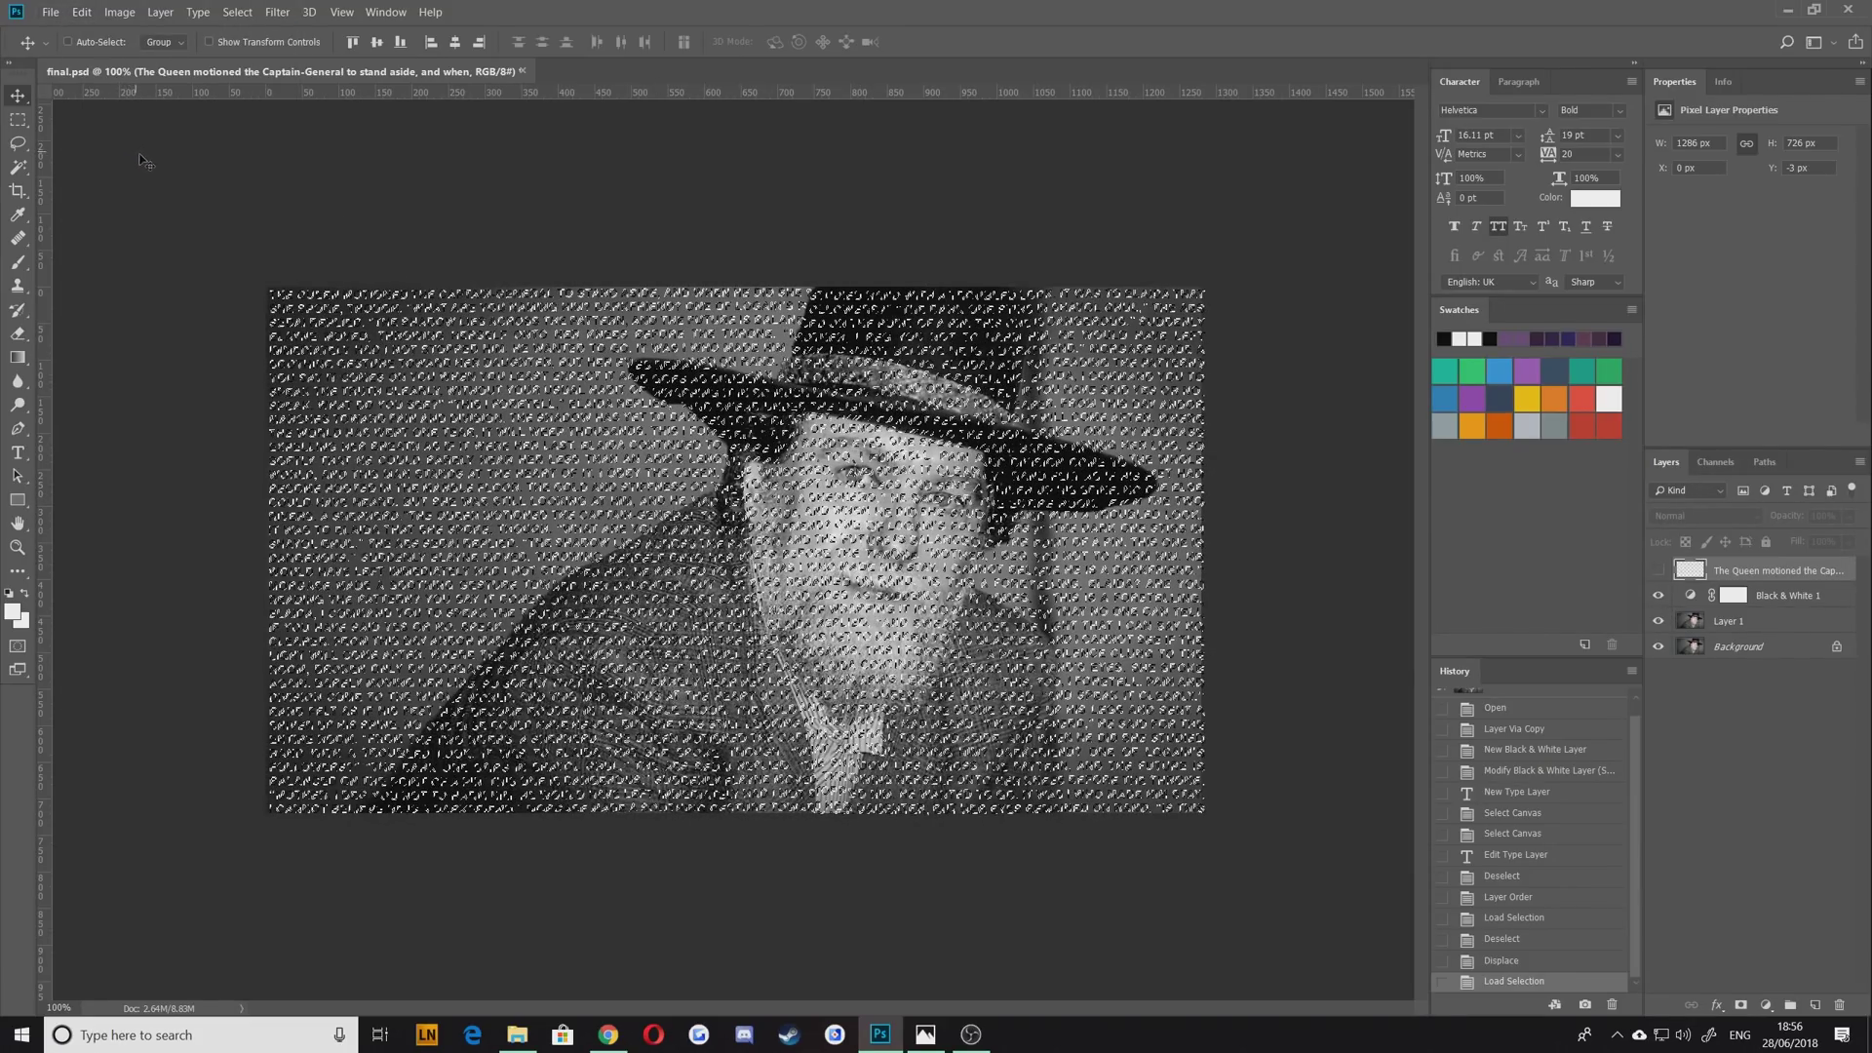
key("ctrl+d")
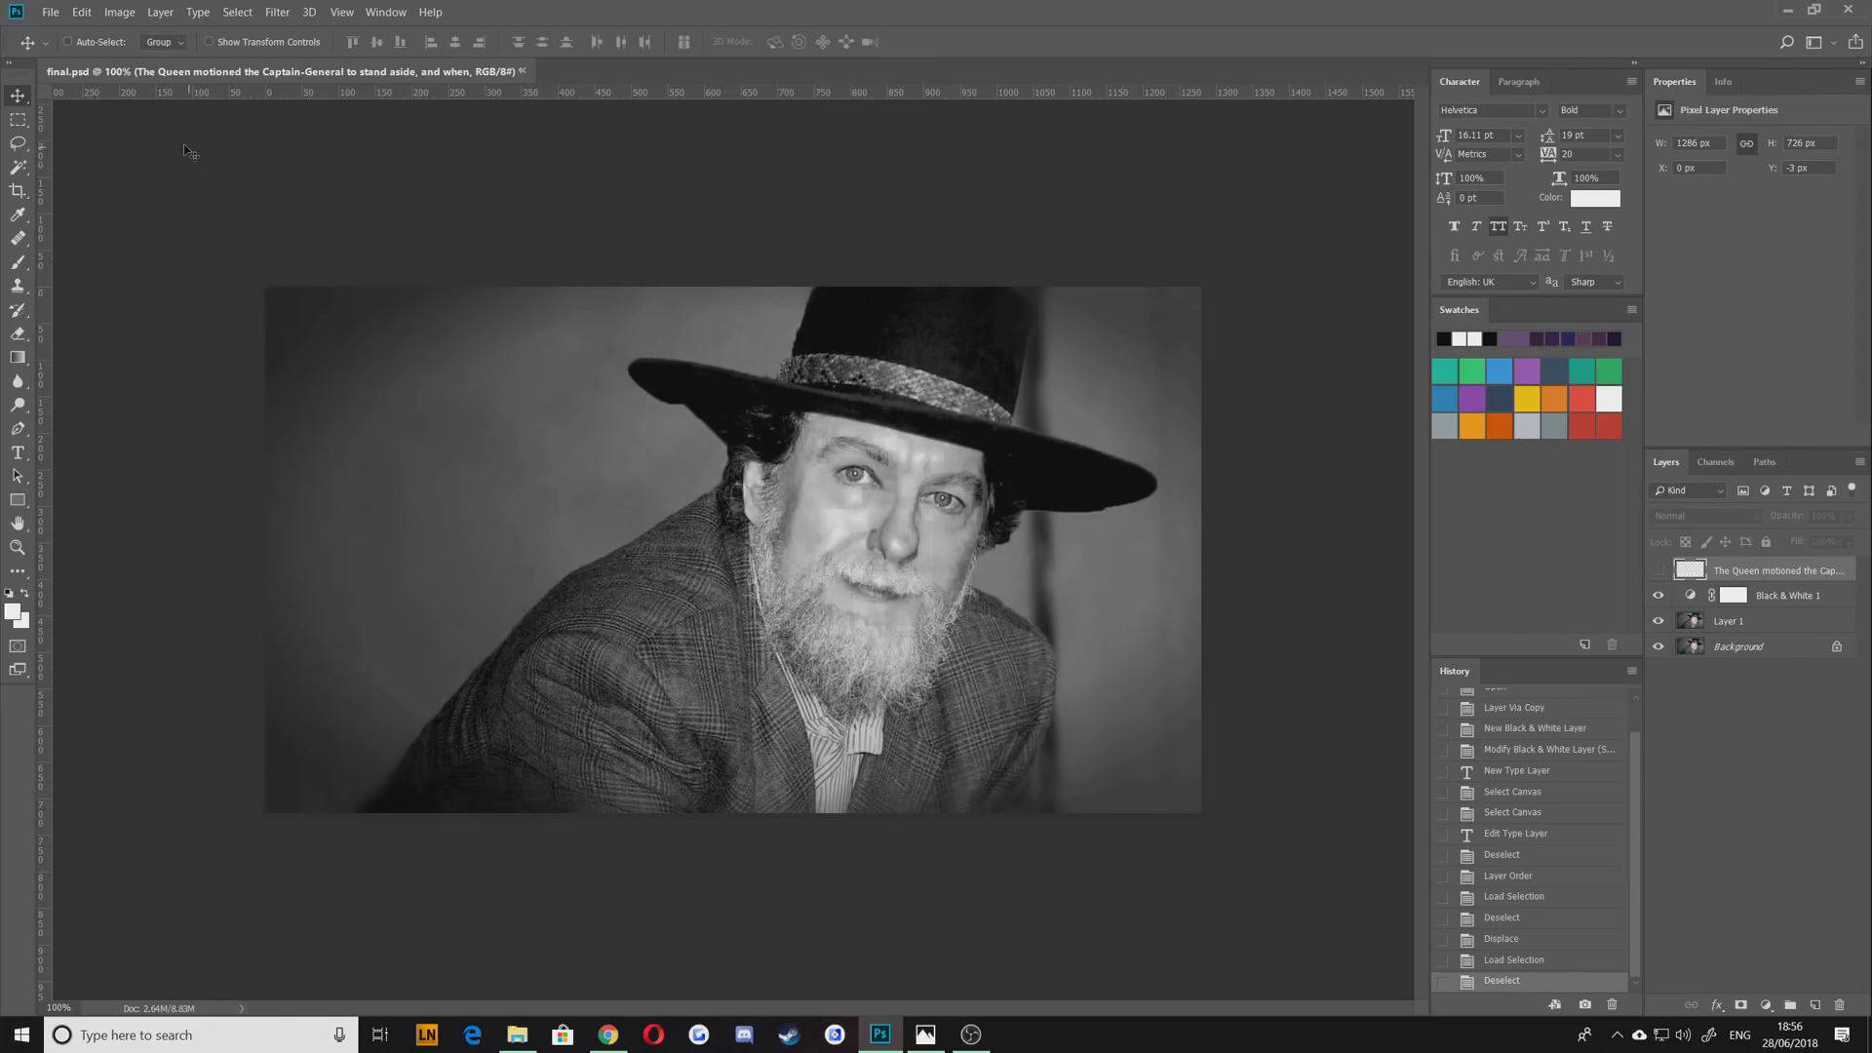
Paste the merged copy in place as Layer 2 and hide the portrait, adjustment and background layers
left_click(82, 12)
mouse_move(147, 182)
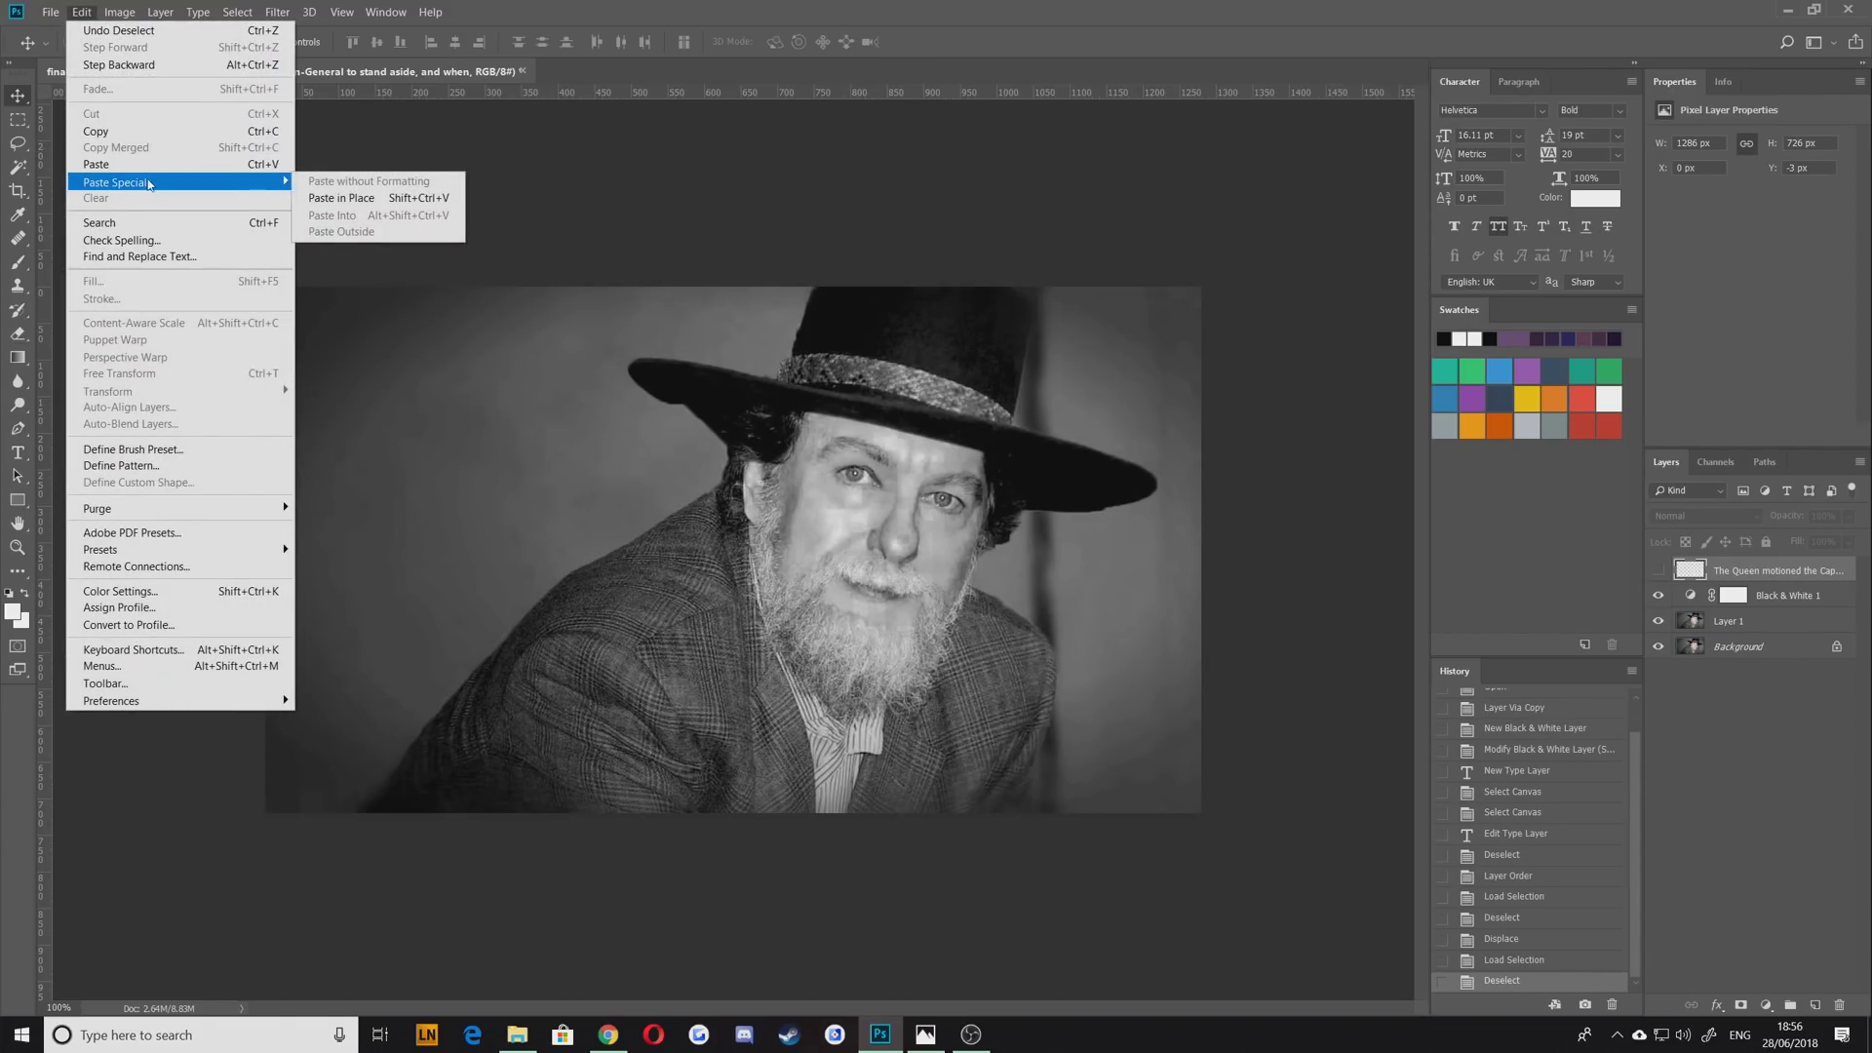
left_click(352, 199)
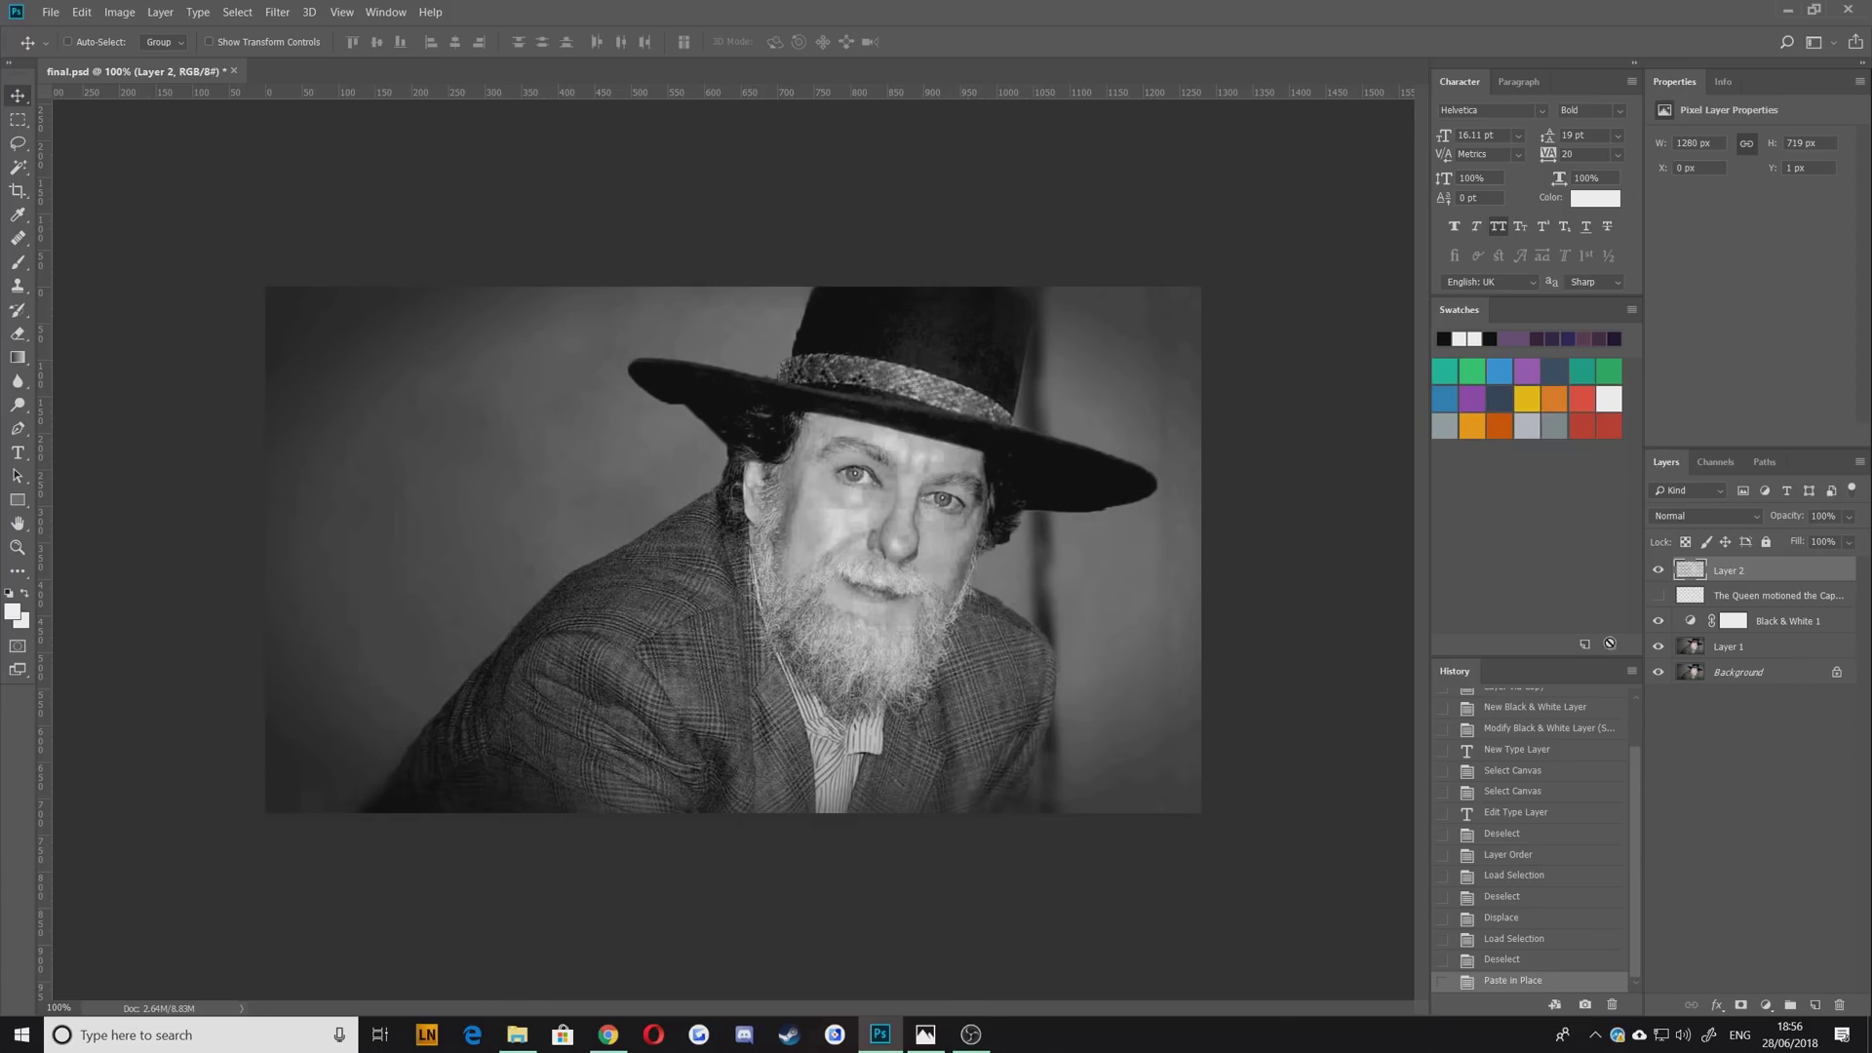
left_click_drag(1657, 621, 1650, 705)
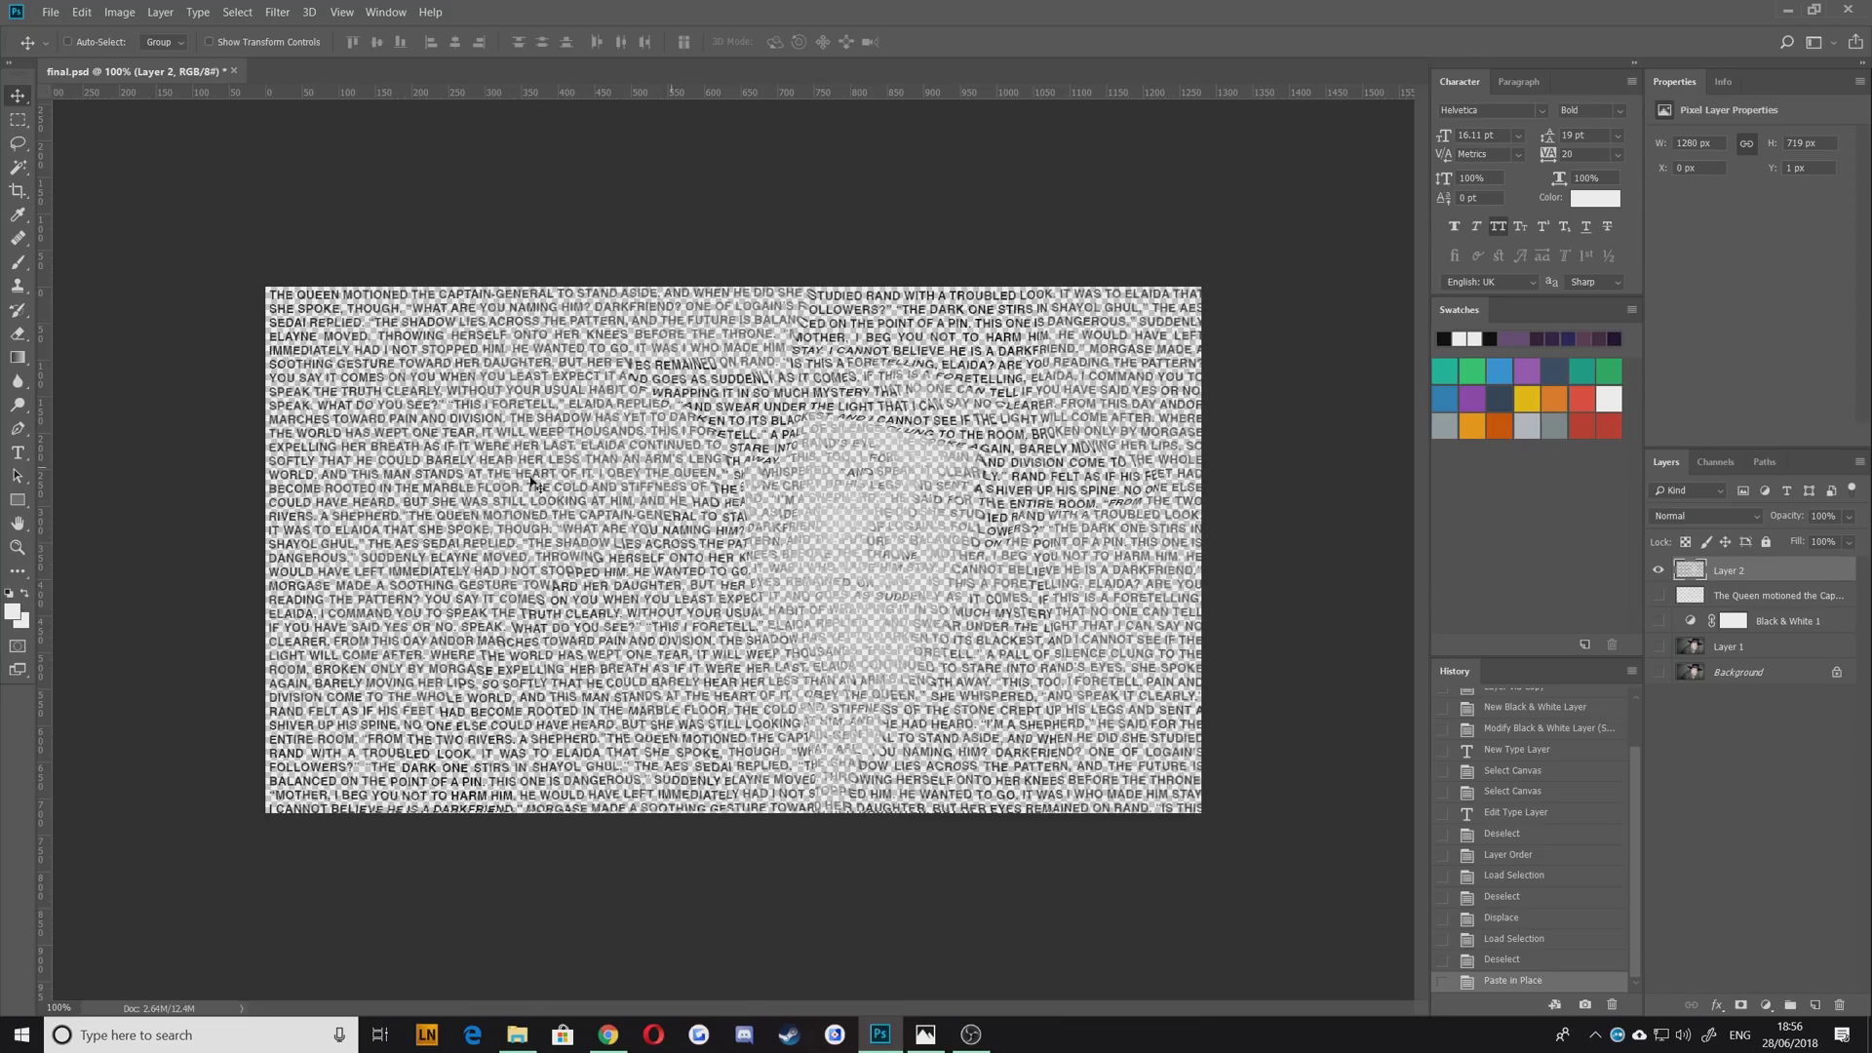
Draw a black-filled rectangle over the portrait with the Rectangle tool
left_click(18, 499)
left_click(166, 40)
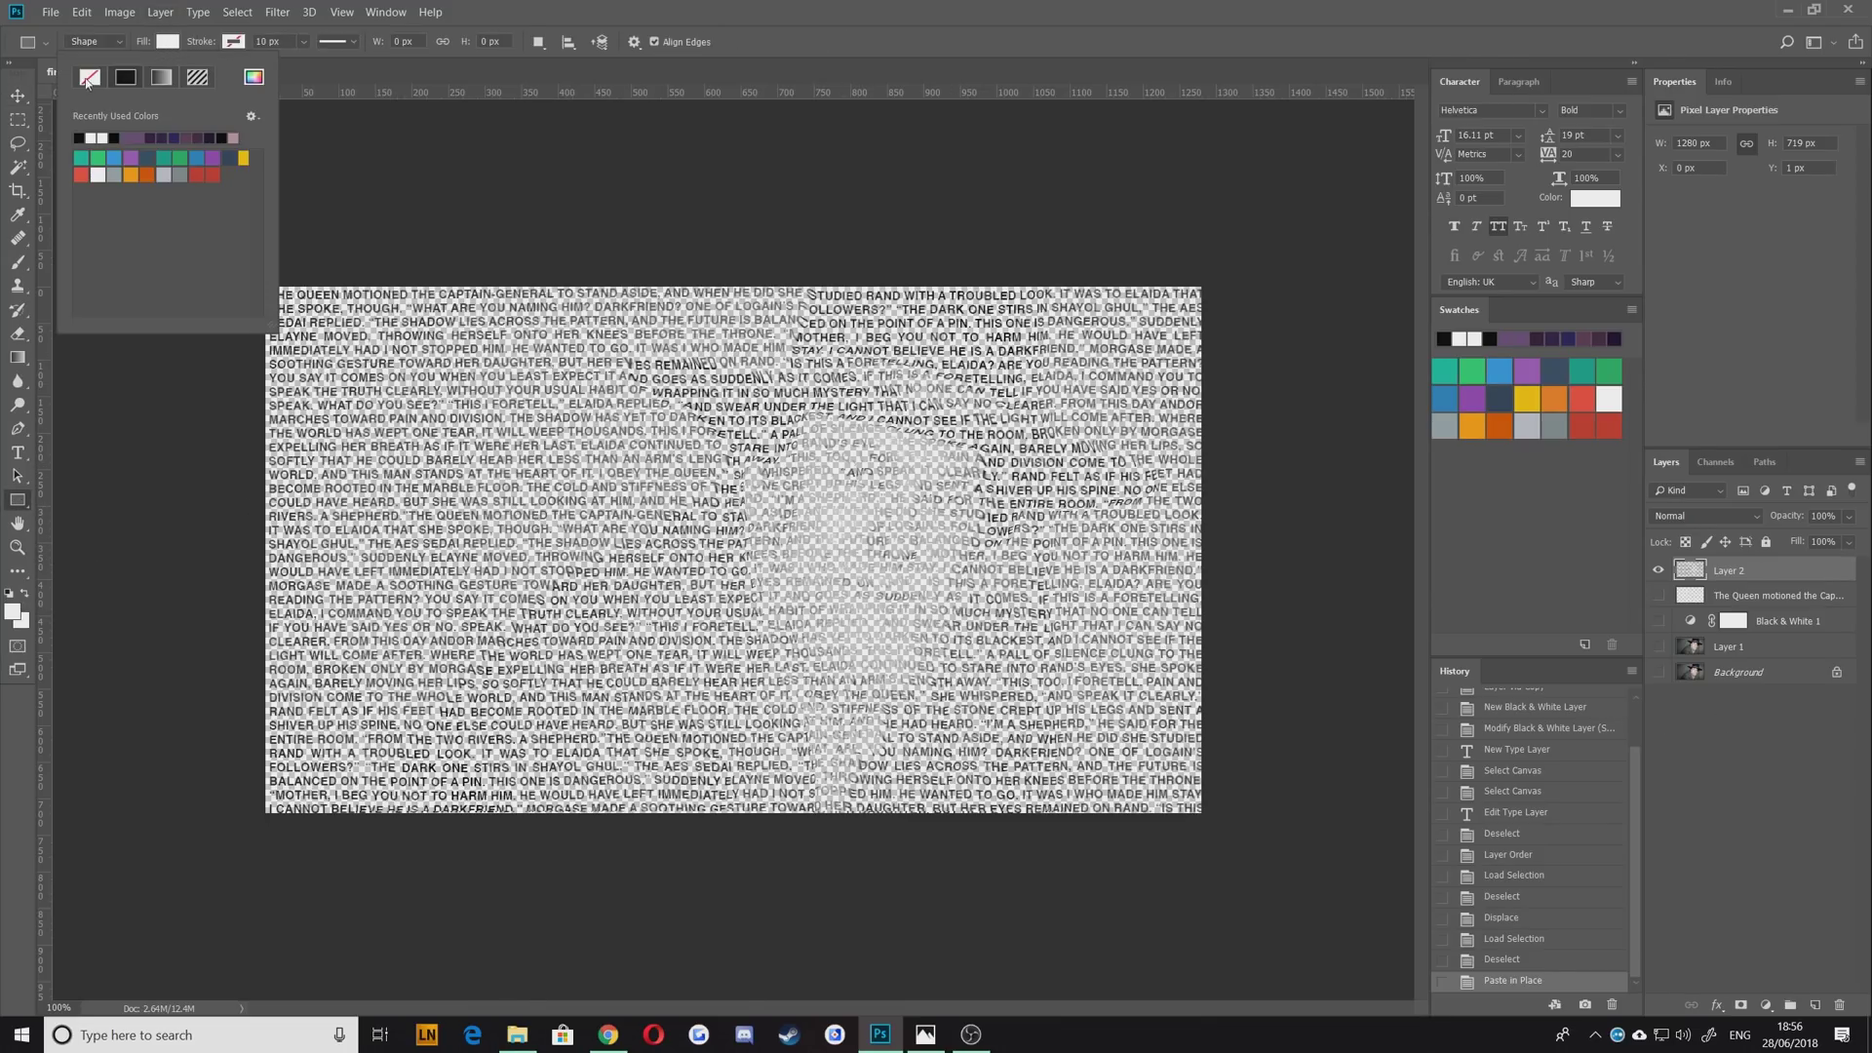
left_click(82, 137)
key("Return")
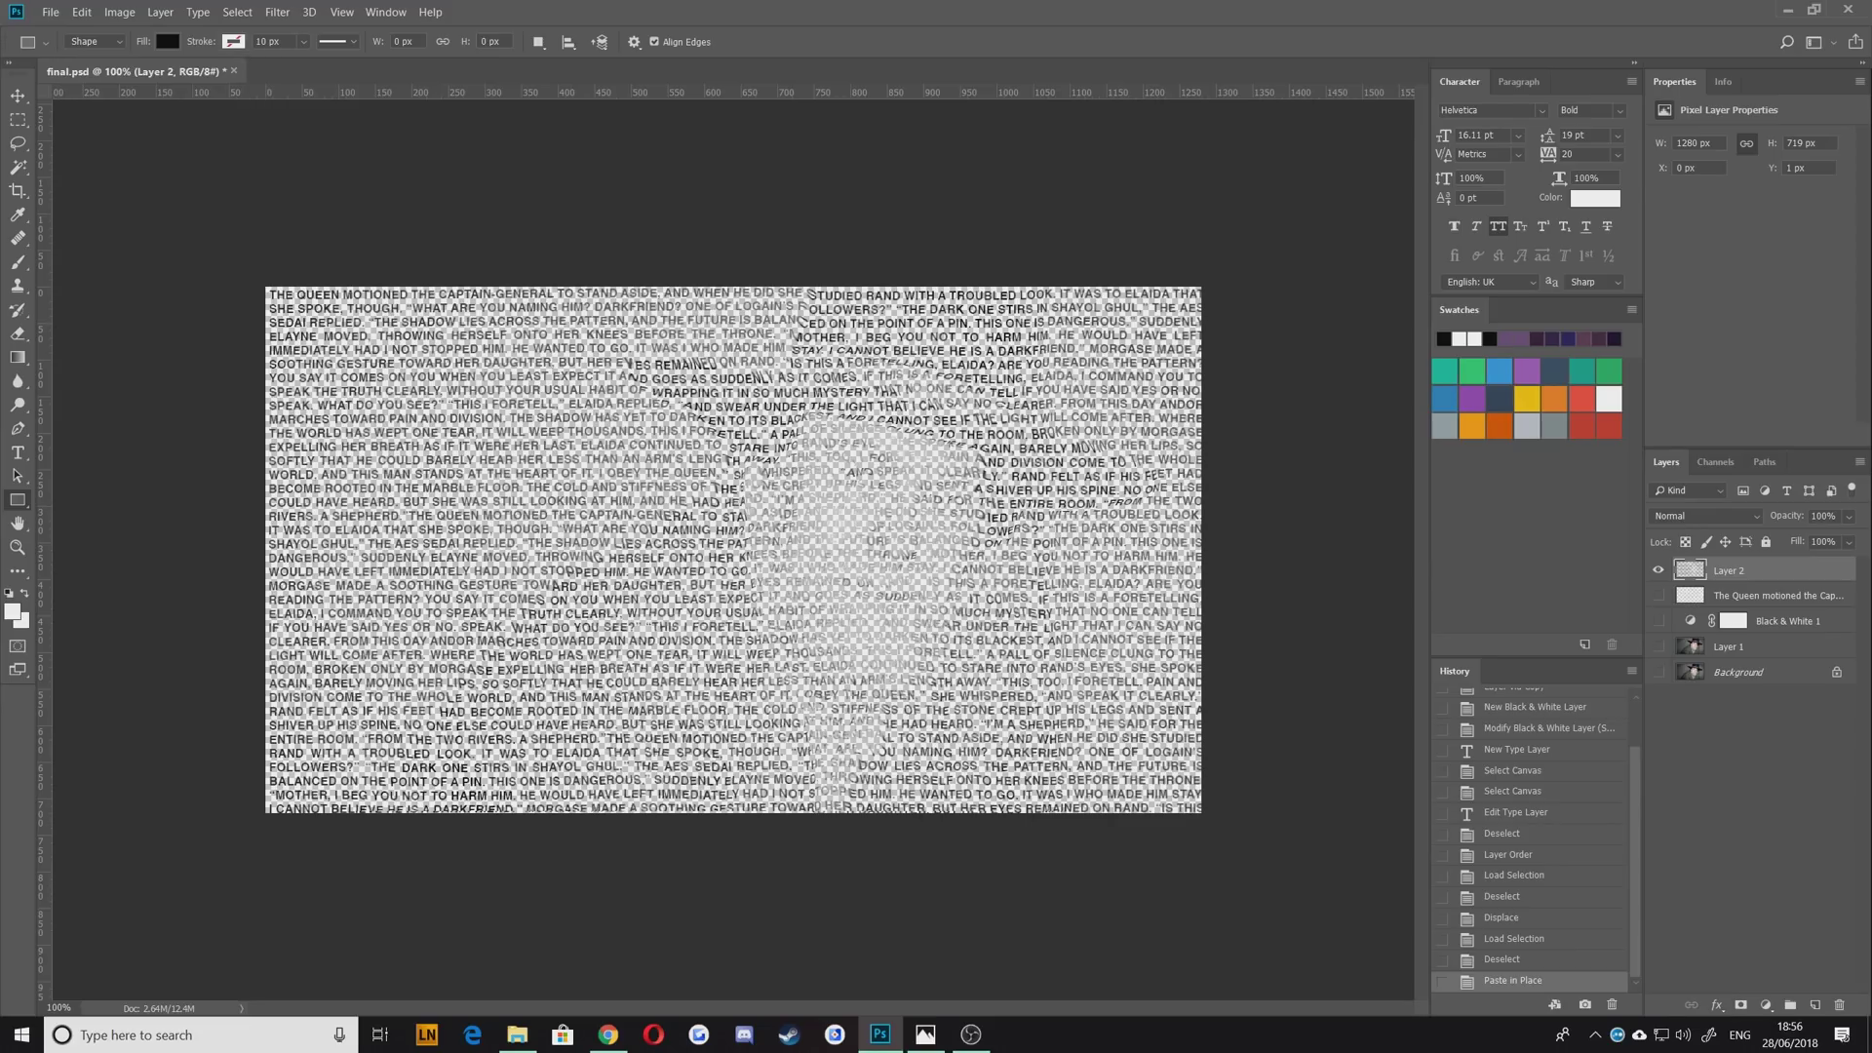
mouse_move(441, 386)
left_mouse_down()
mouse_move(877, 585)
mouse_move(1024, 698)
left_mouse_up()
Stretch the black rectangle to cover the whole canvas and send it beneath the text layers
key("ctrl+t")
left_click_drag(441, 386, 265, 287)
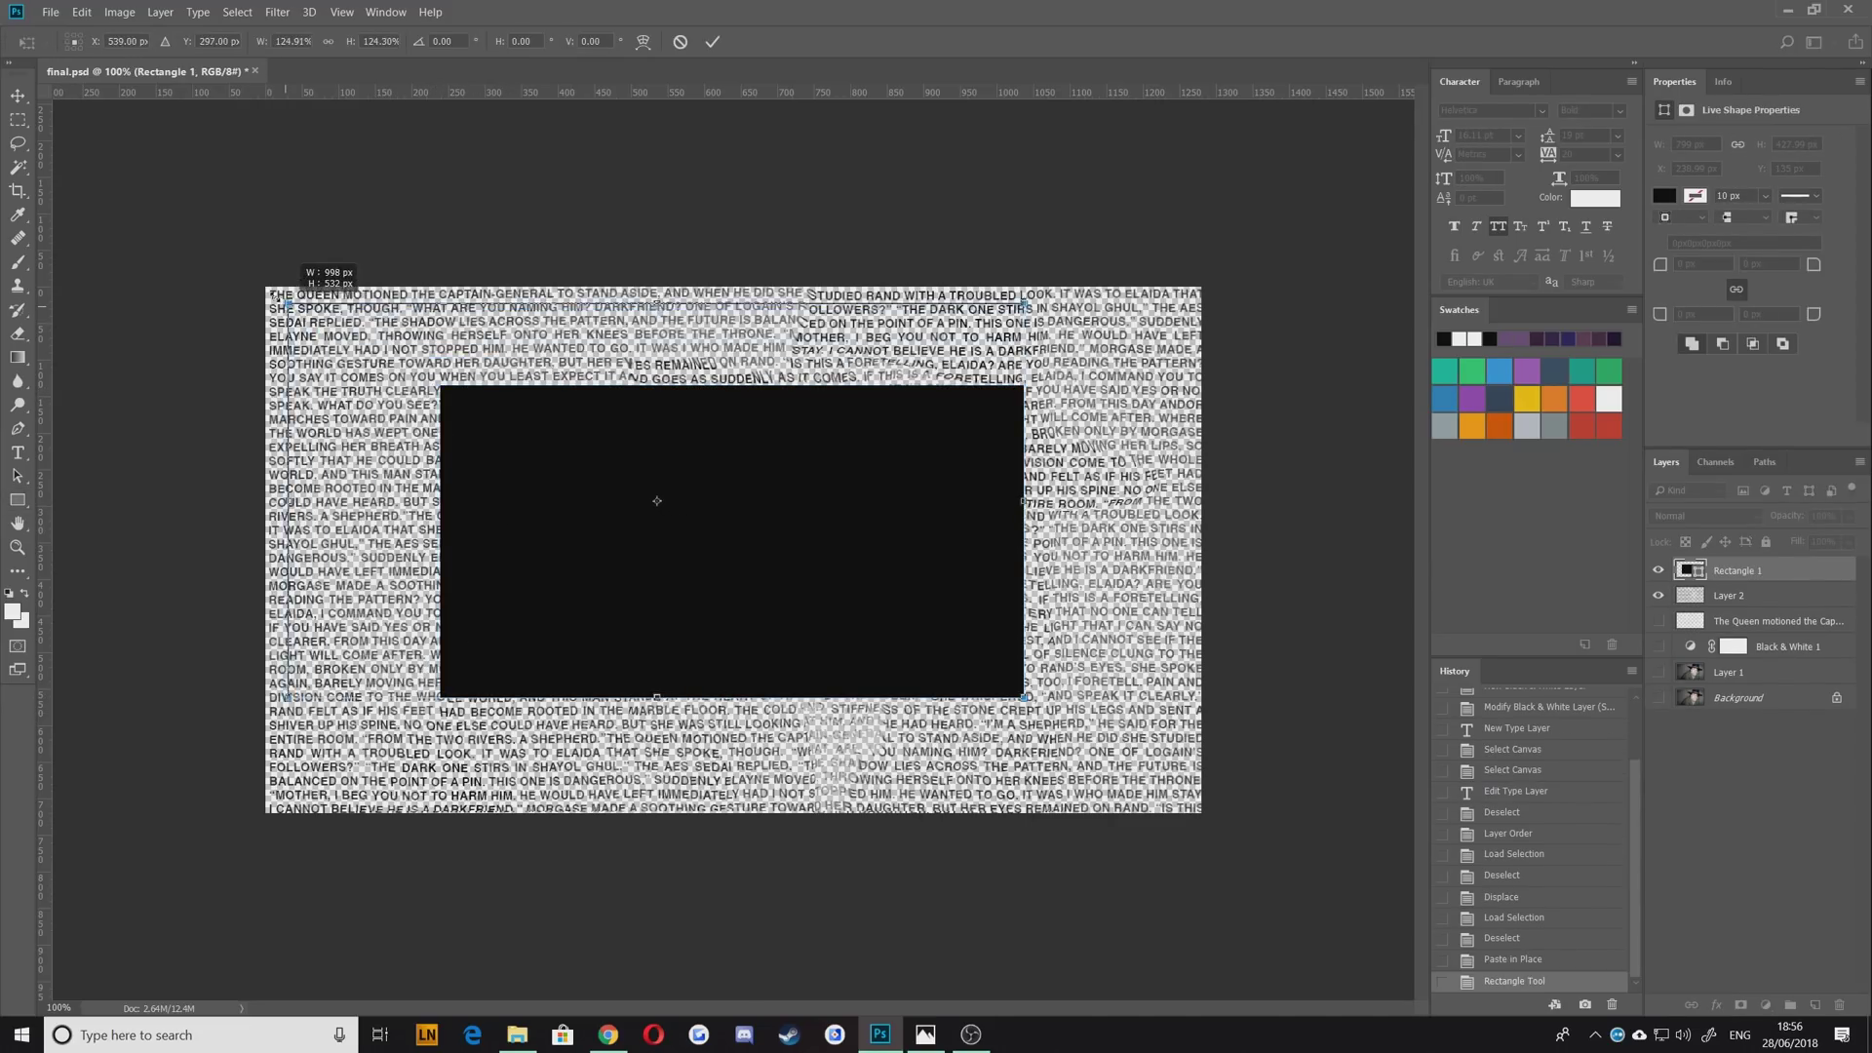
left_click_drag(1025, 695, 1201, 812)
key("Return")
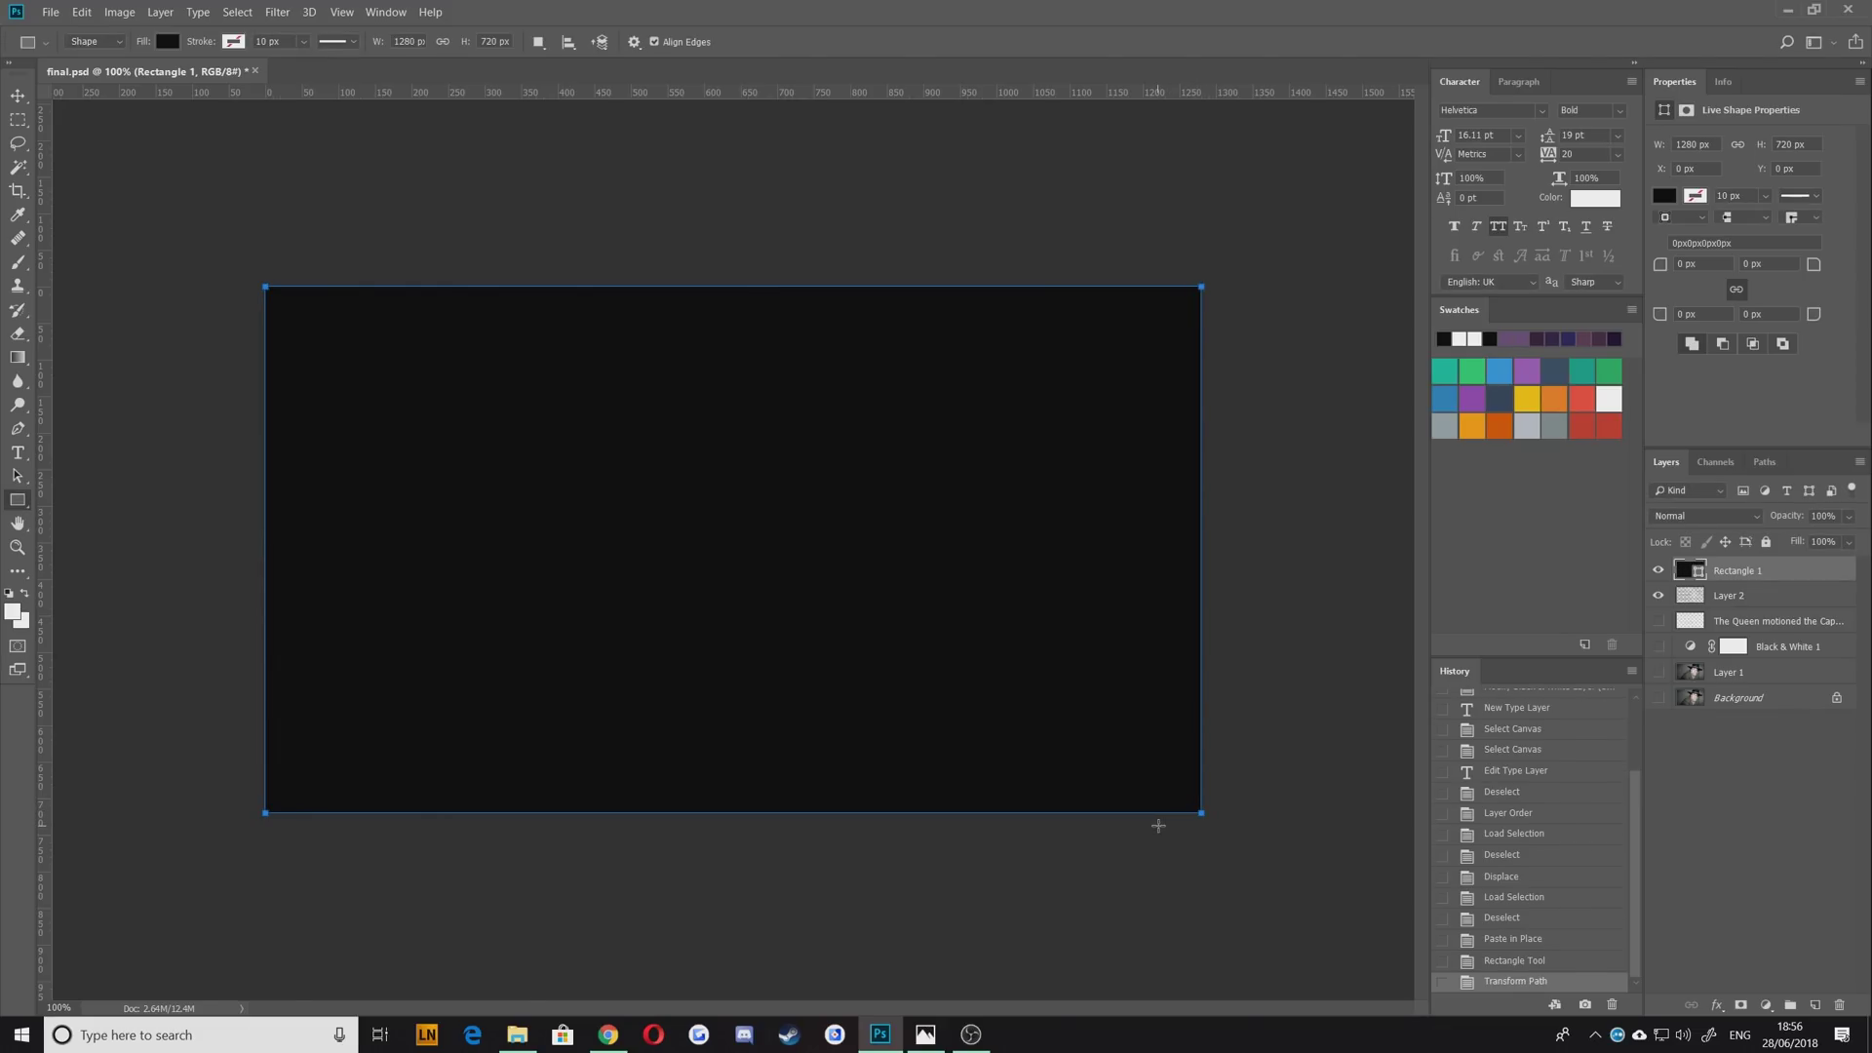
key("ctrl+bracketleft")
key("ctrl+bracketleft")
key("ctrl+bracketleft")
key("ctrl+bracketleft")
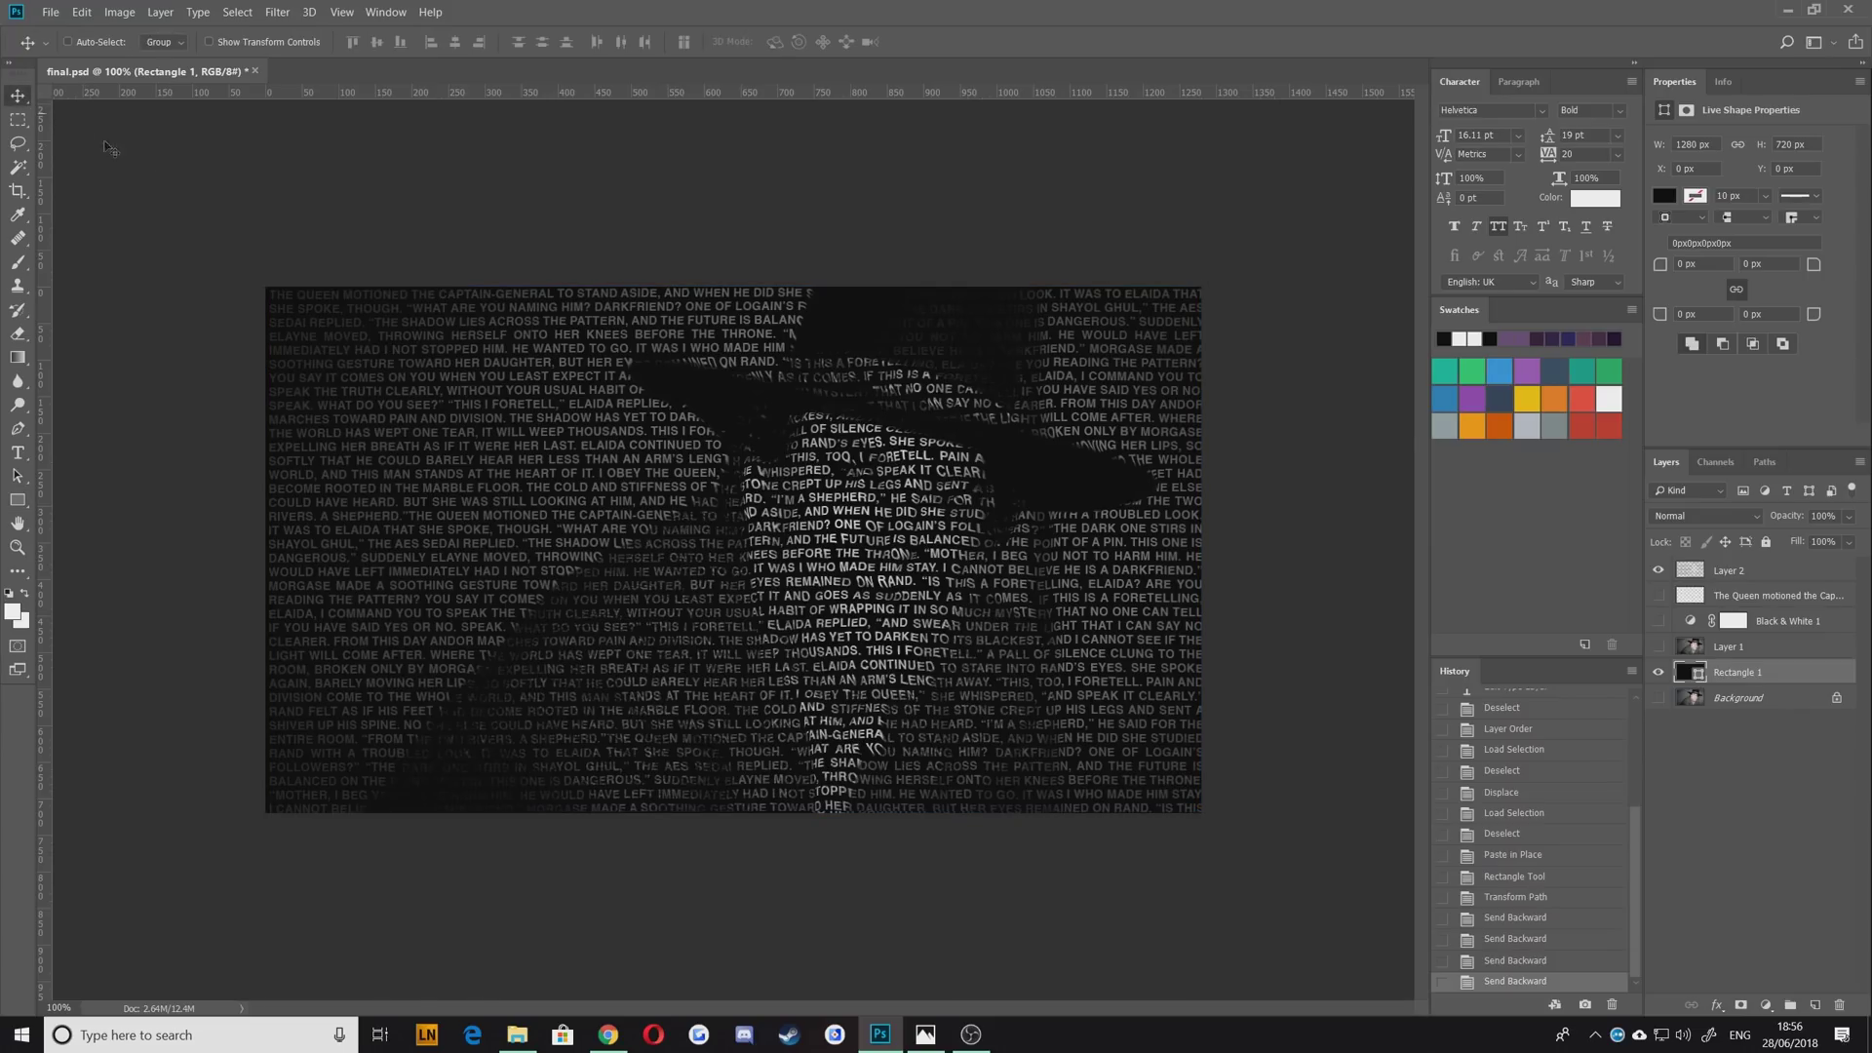
scroll(709, 630, "up", 3)
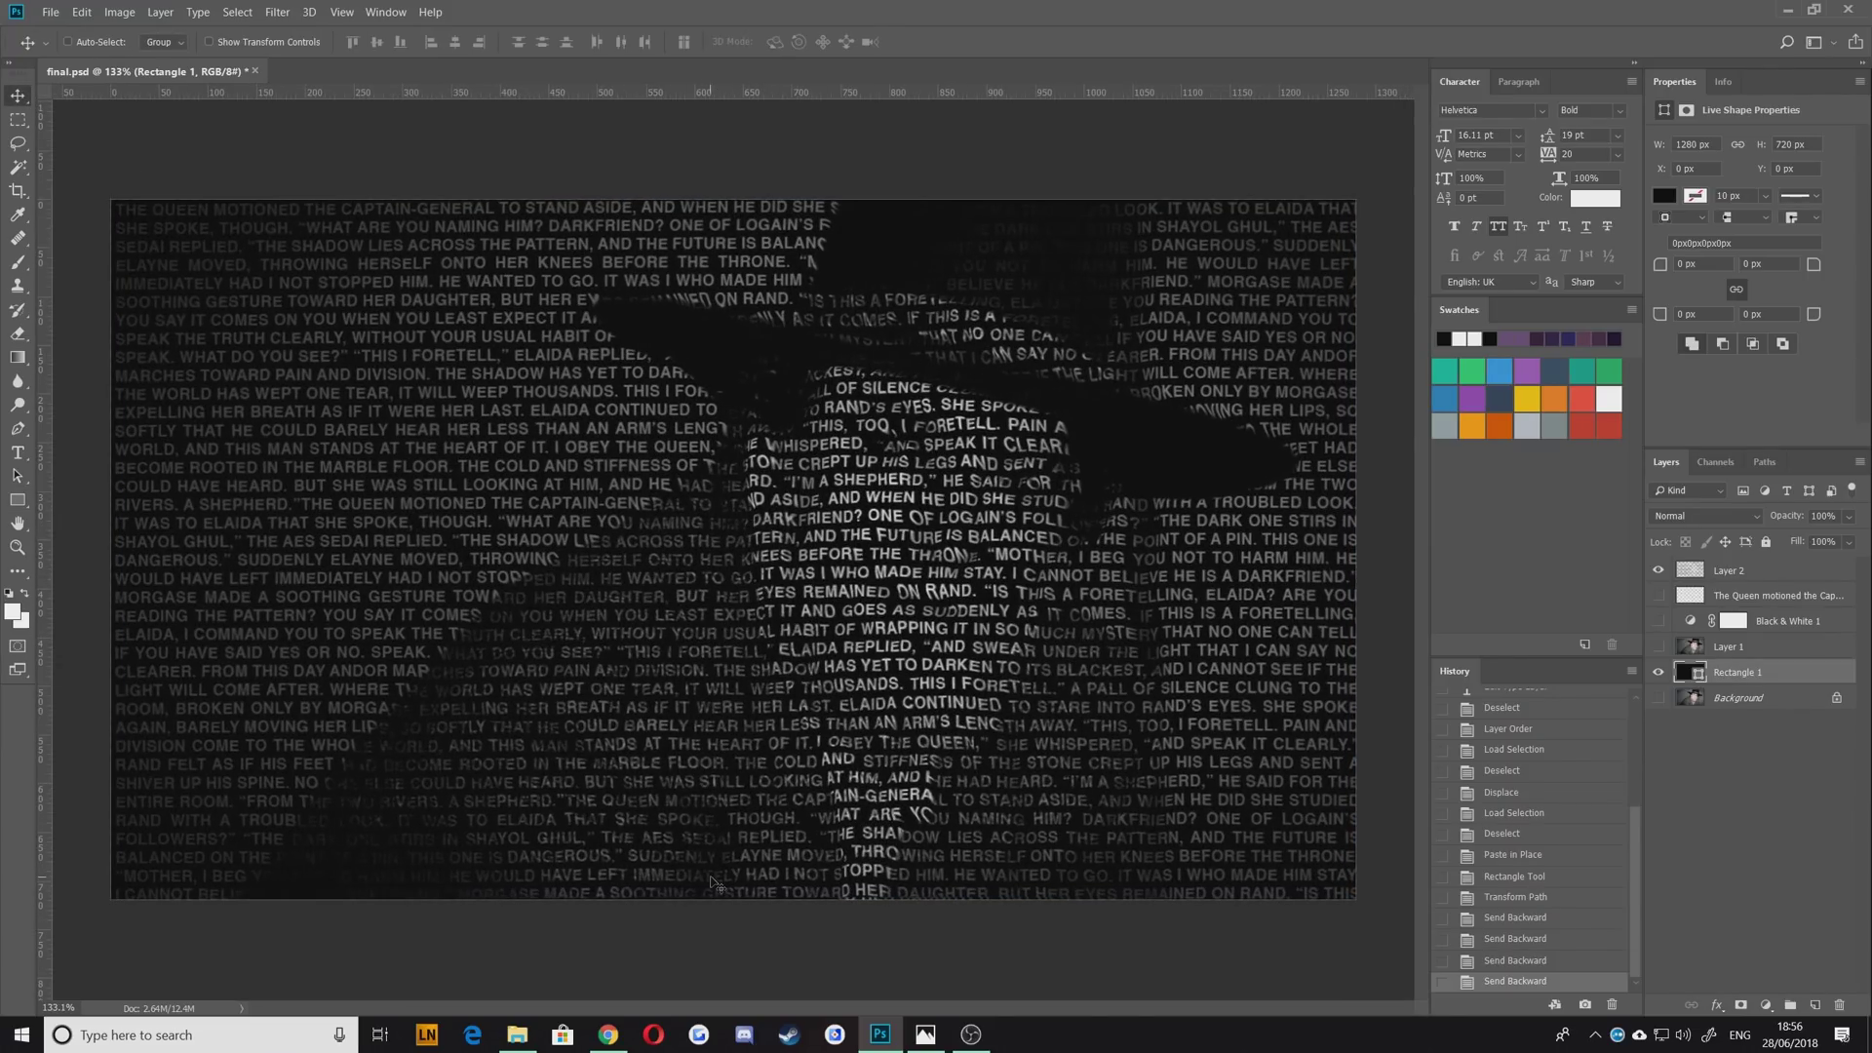
scroll(906, 673, "down", 3)
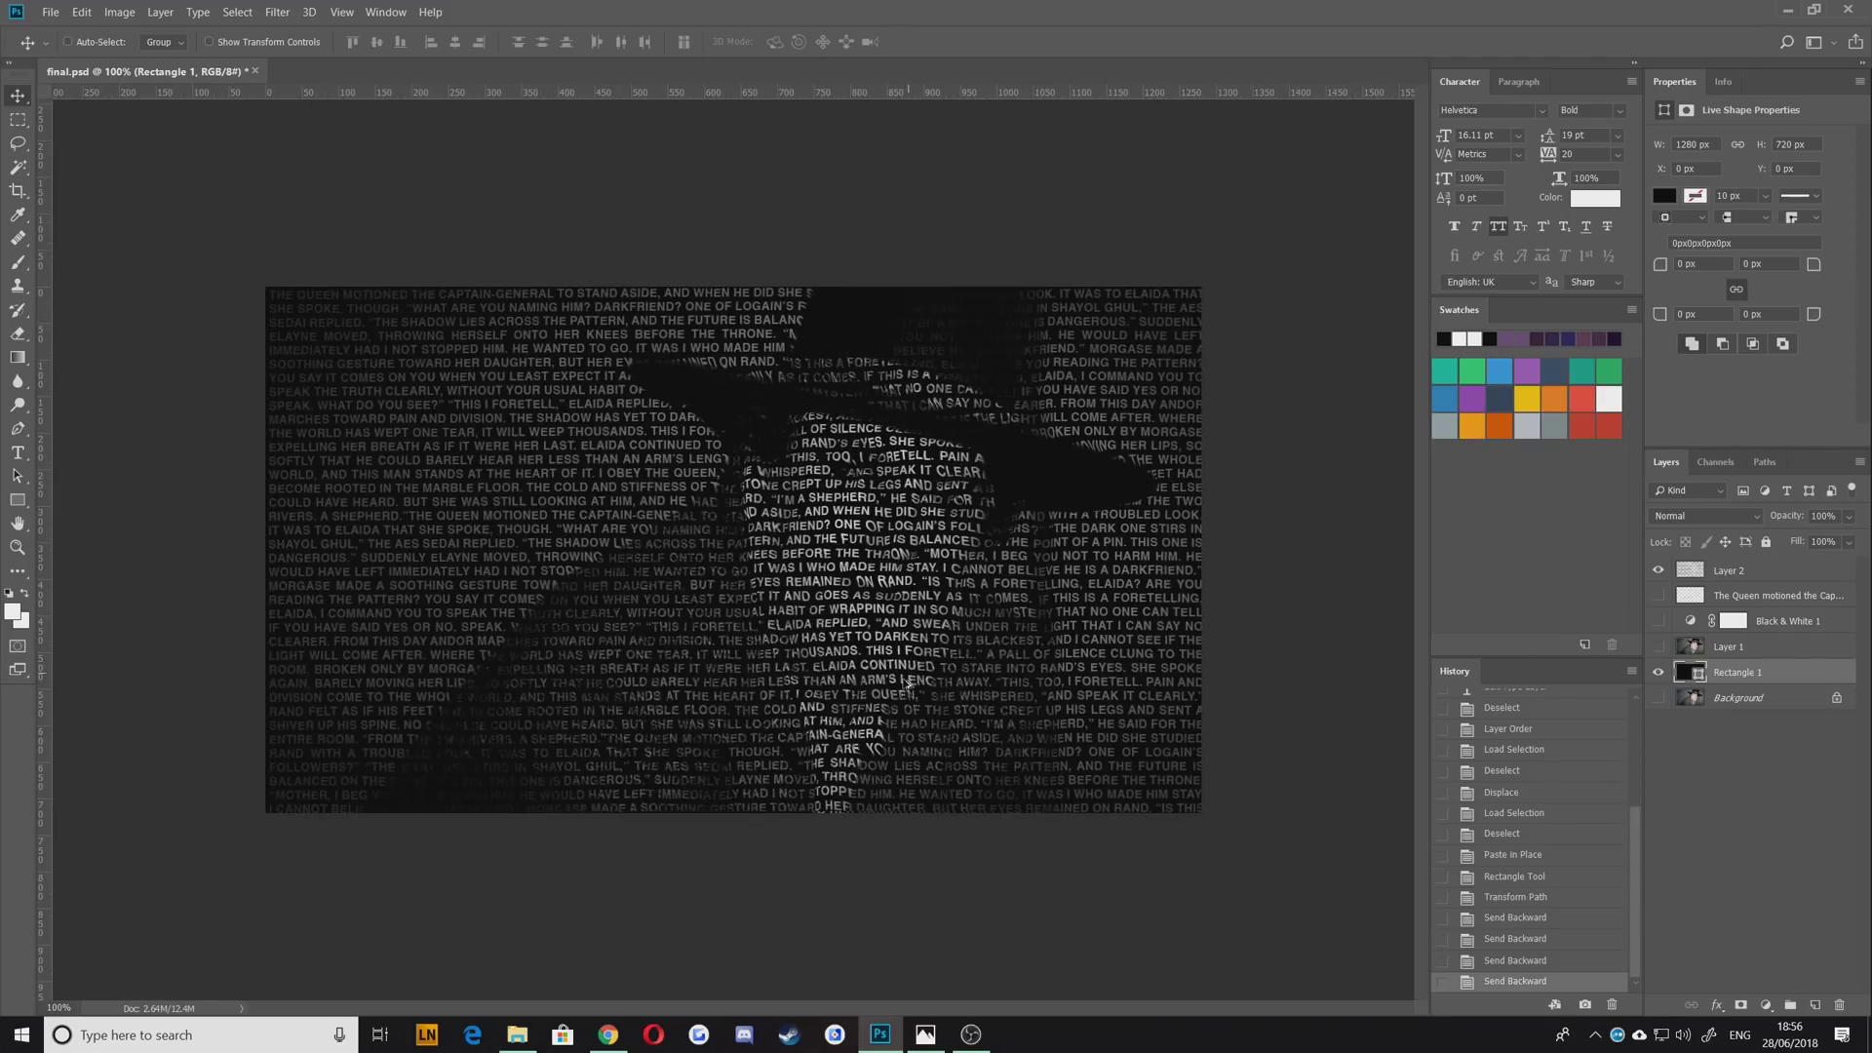
scroll(907, 687, "down", 4)
scroll(912, 700, "up", 2)
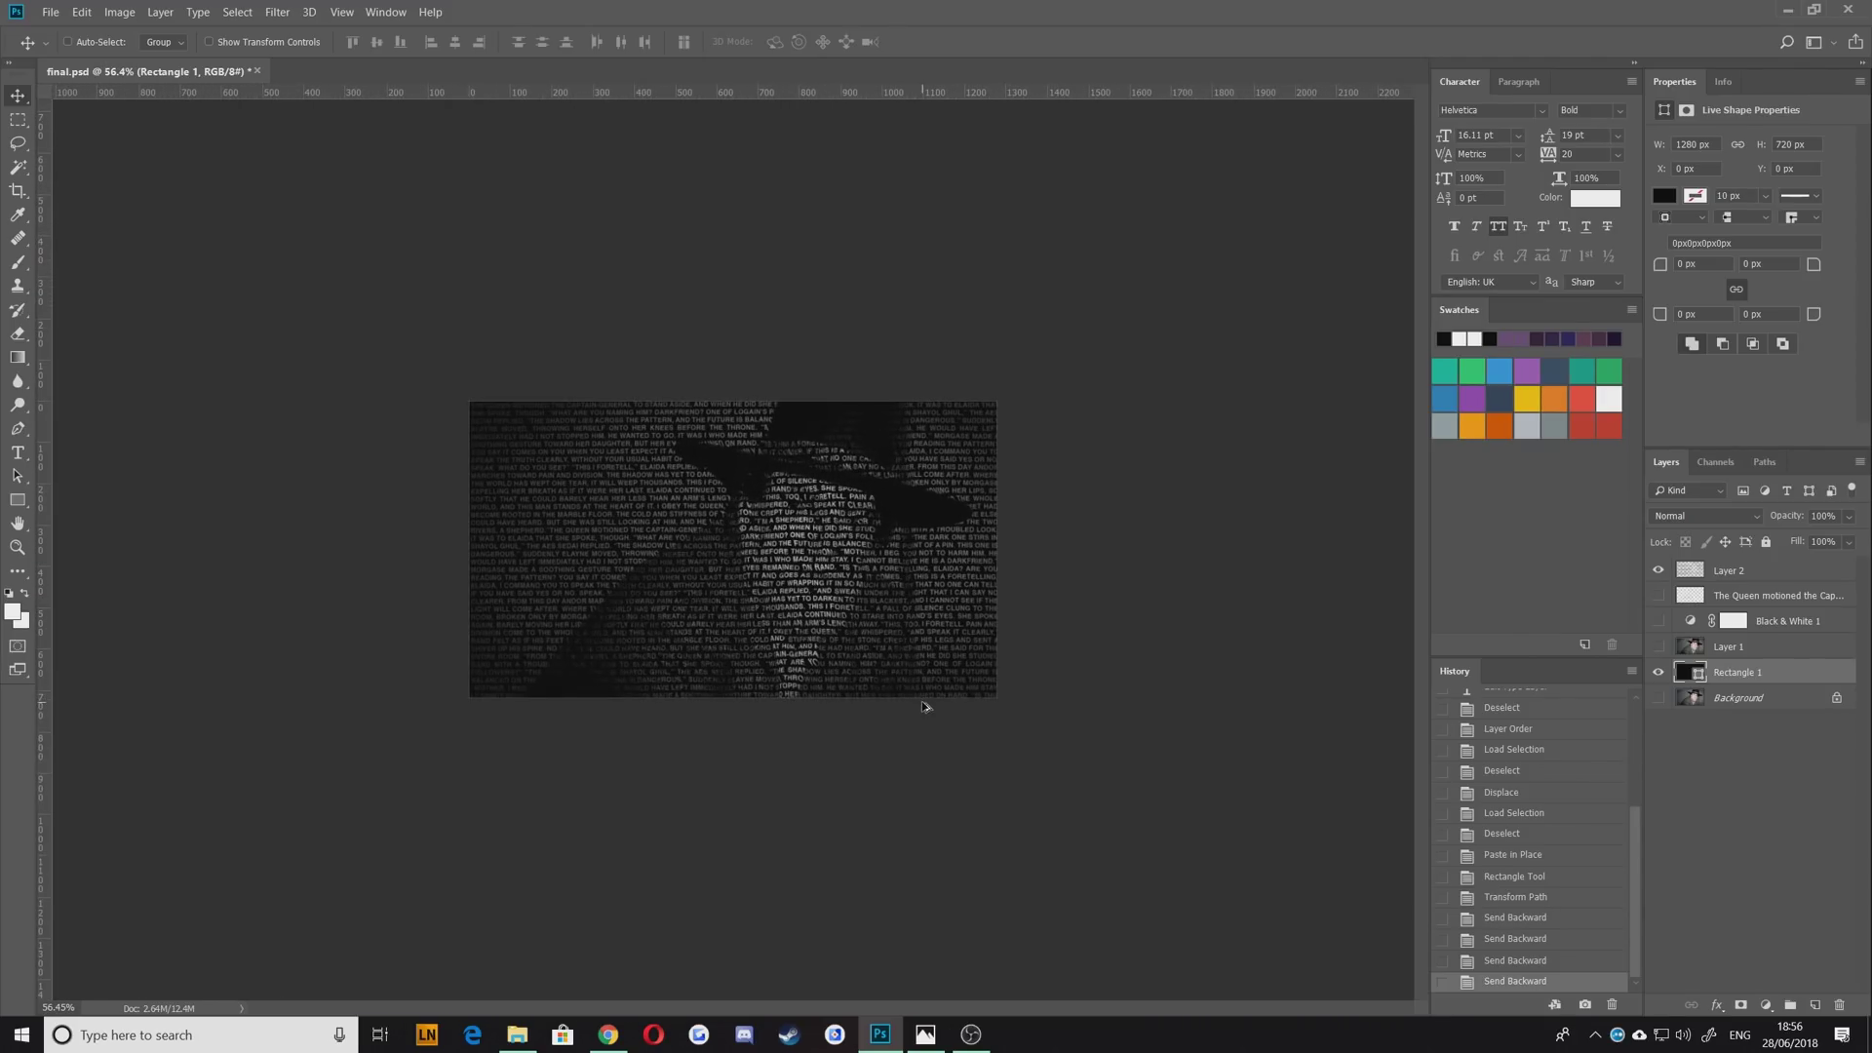
scroll(951, 694, "down", 2)
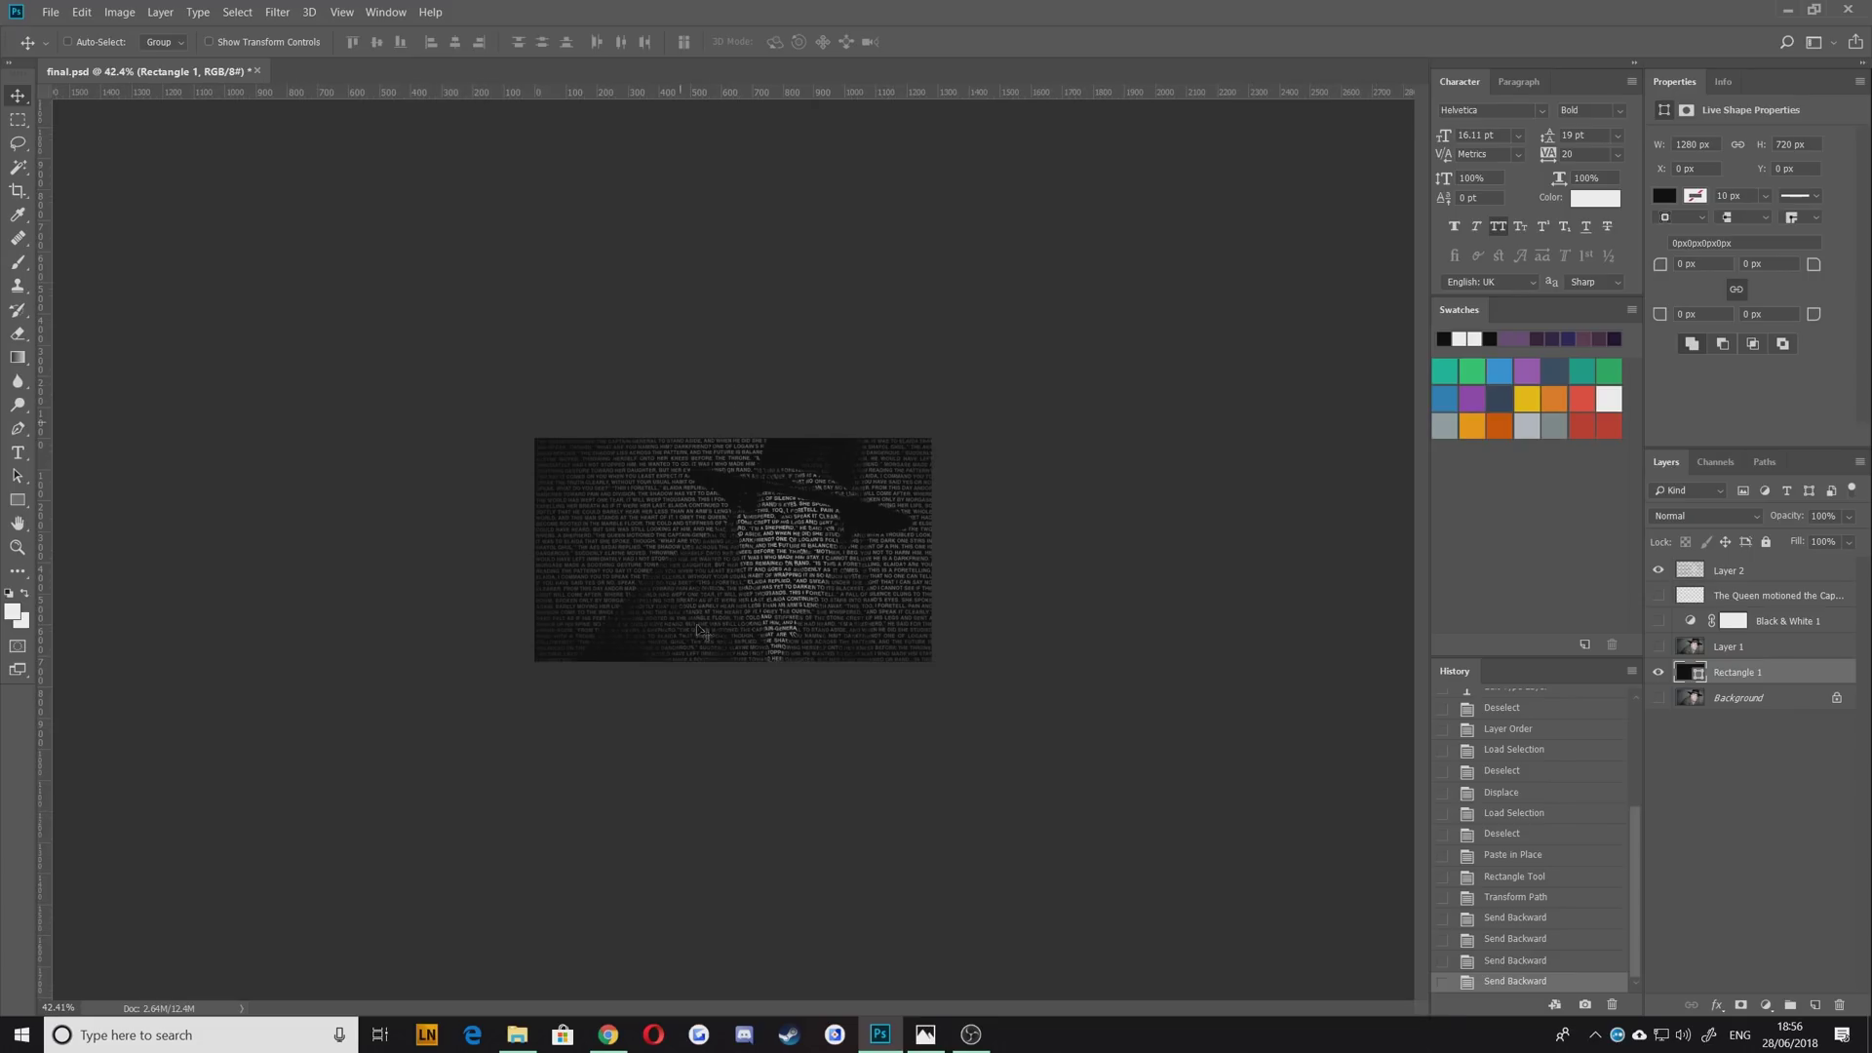
scroll(848, 644, "down", 3)
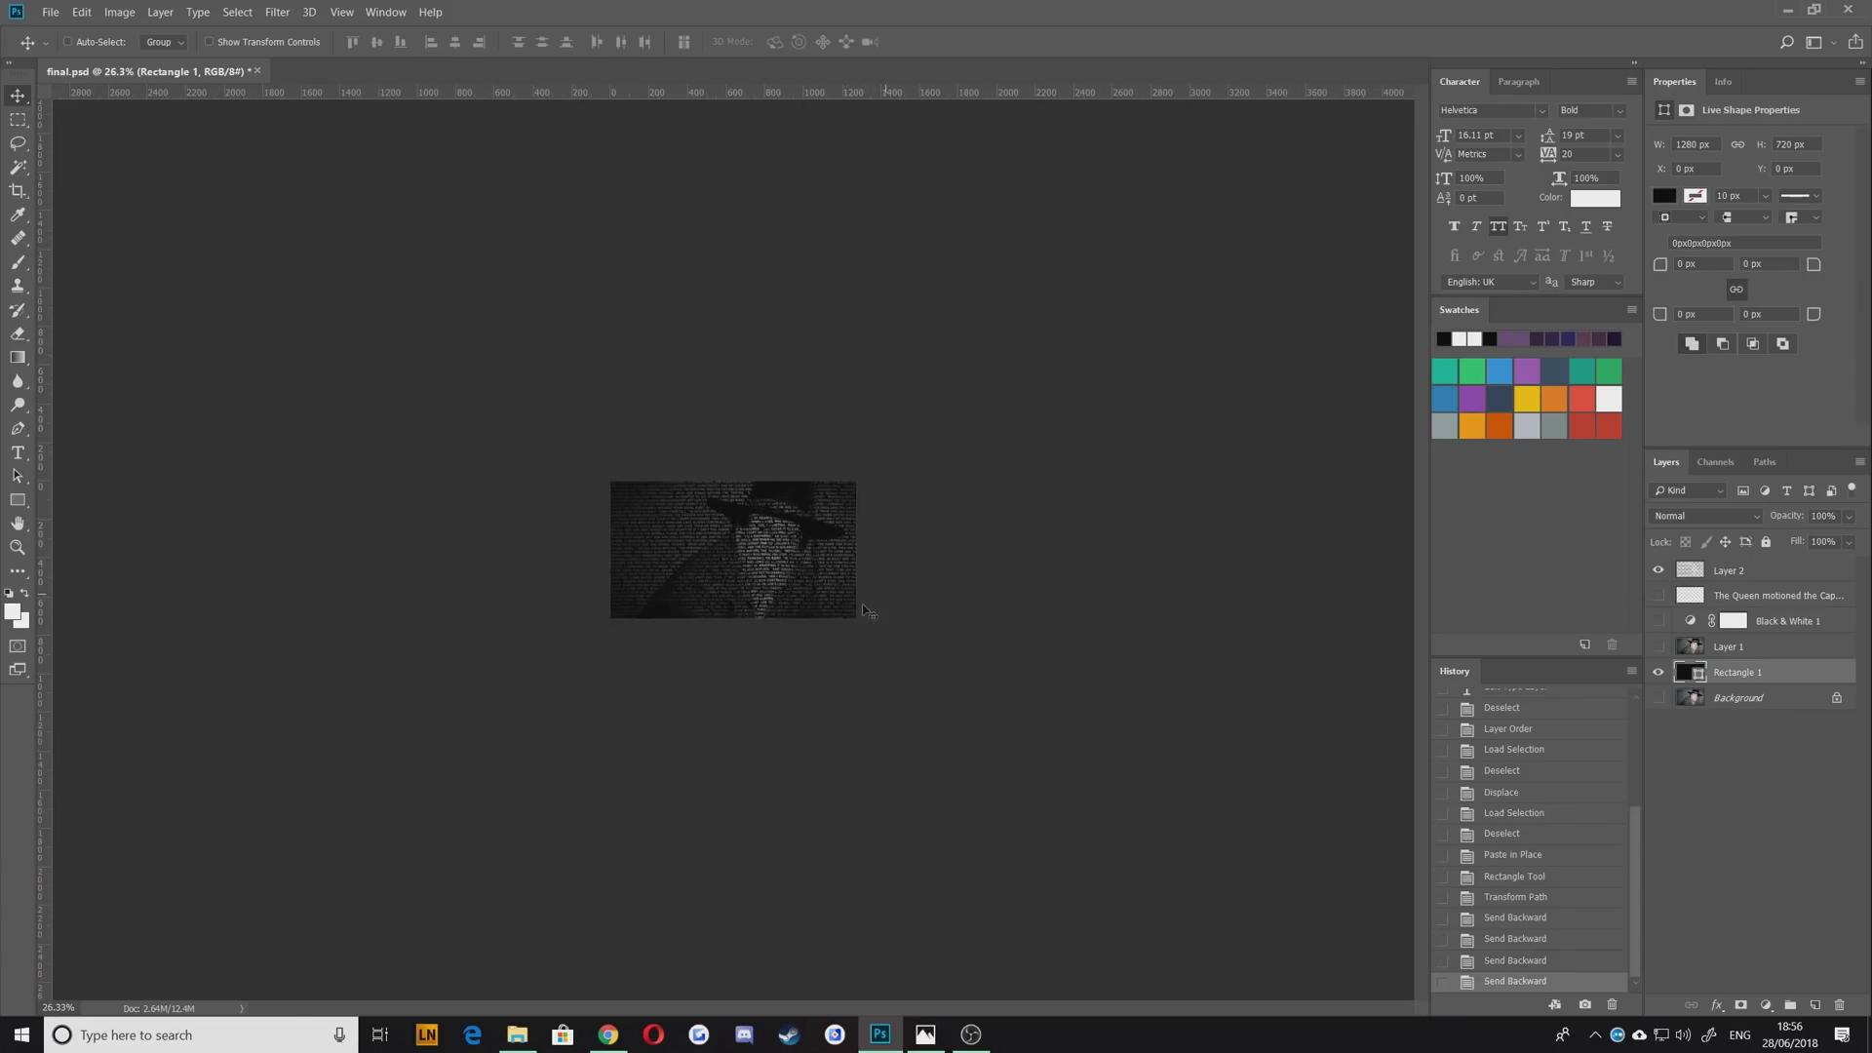
scroll(851, 693, "up", 5)
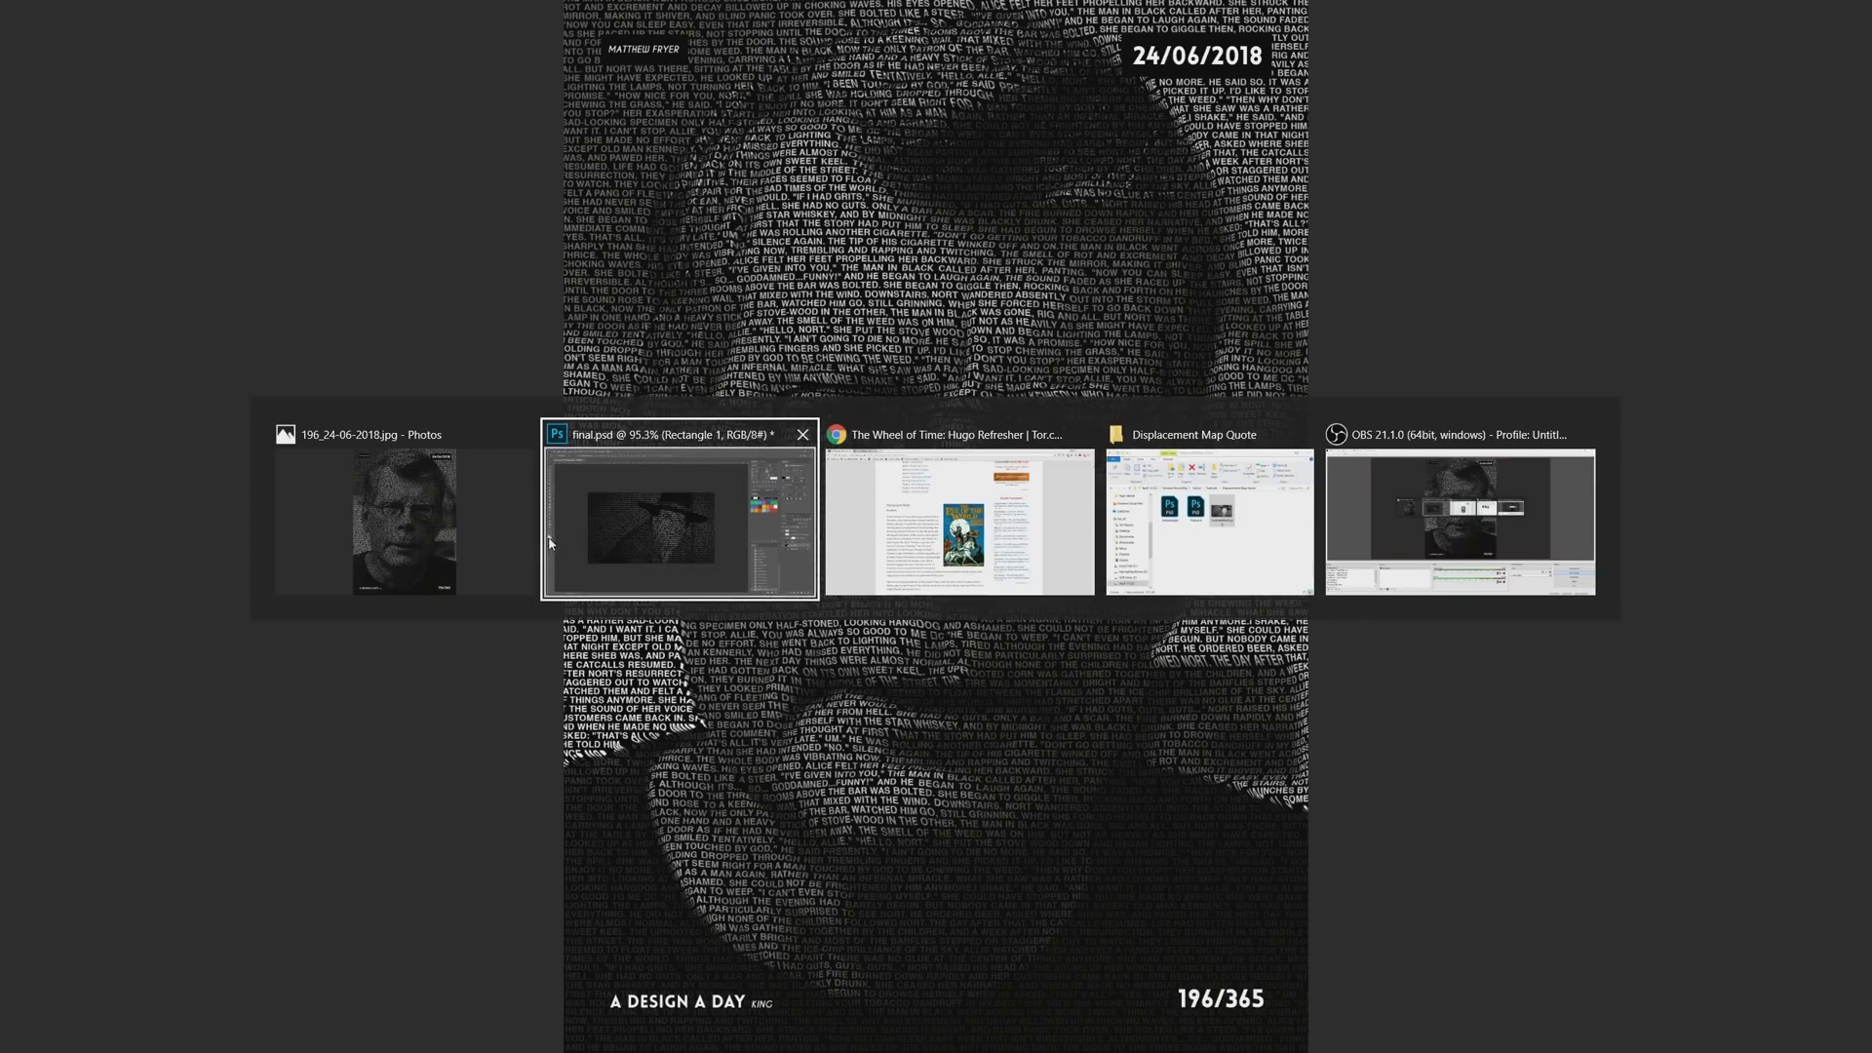
left_click(624, 538)
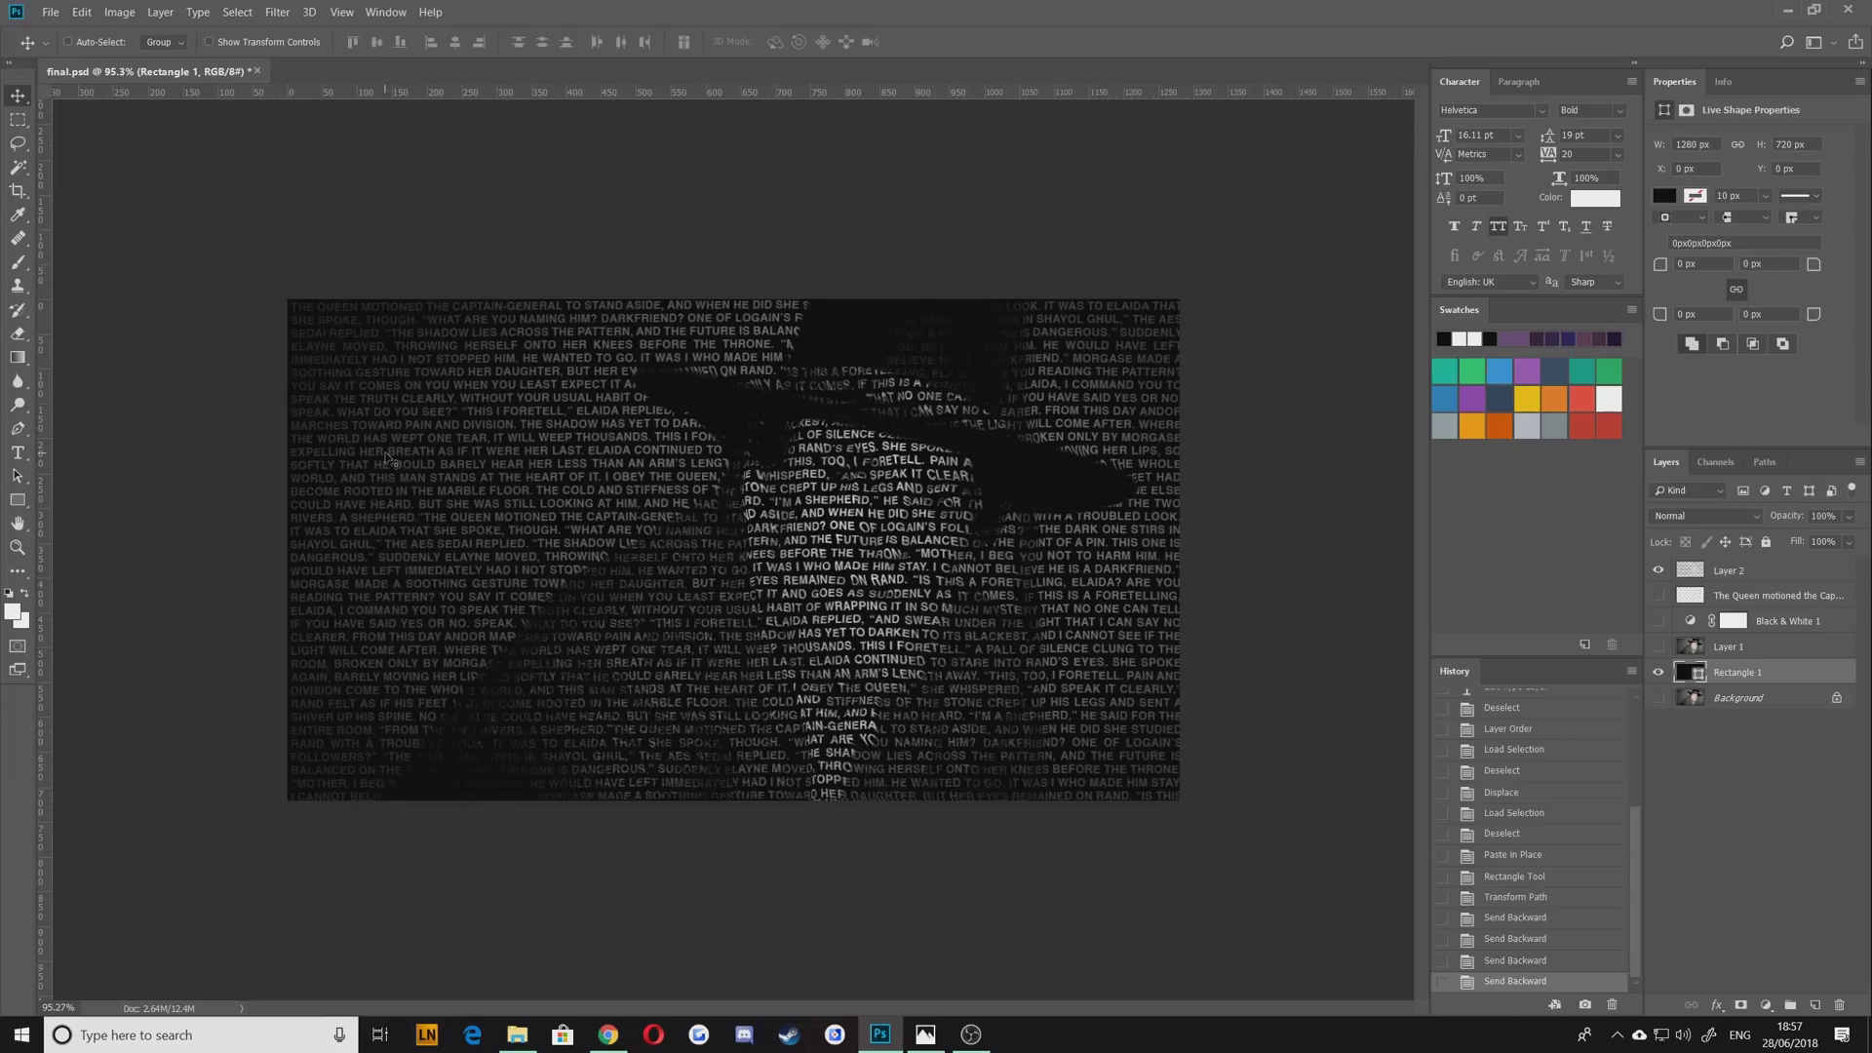